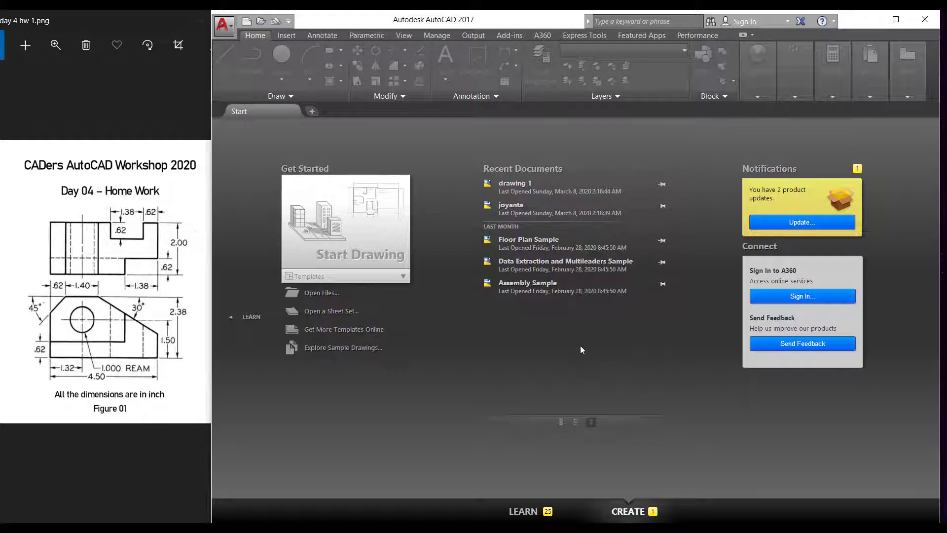
Step: Open a new blank drawing, Drawing6, from the Start tab
click(356, 236)
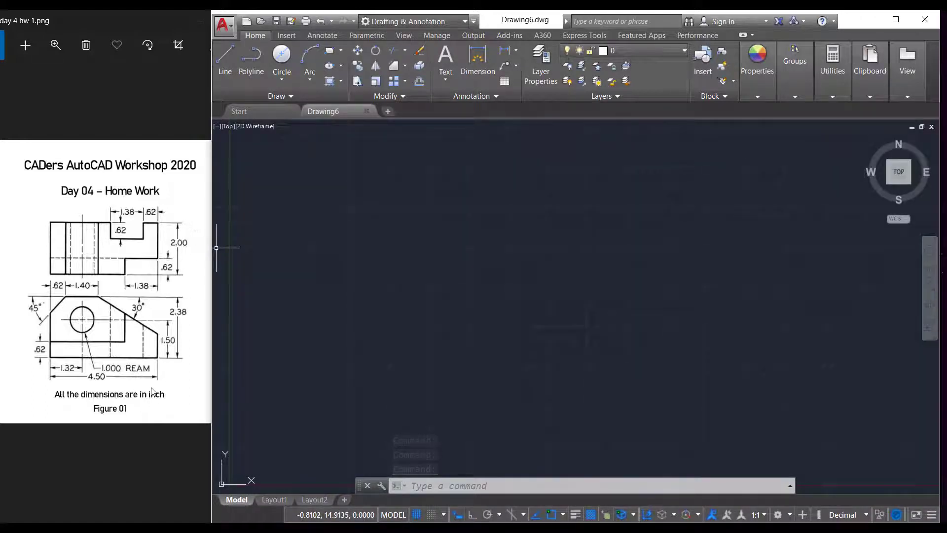
Step: Set Drawing Units length precision to 0.00, keeping Inches as the insertion scale
click(473, 485)
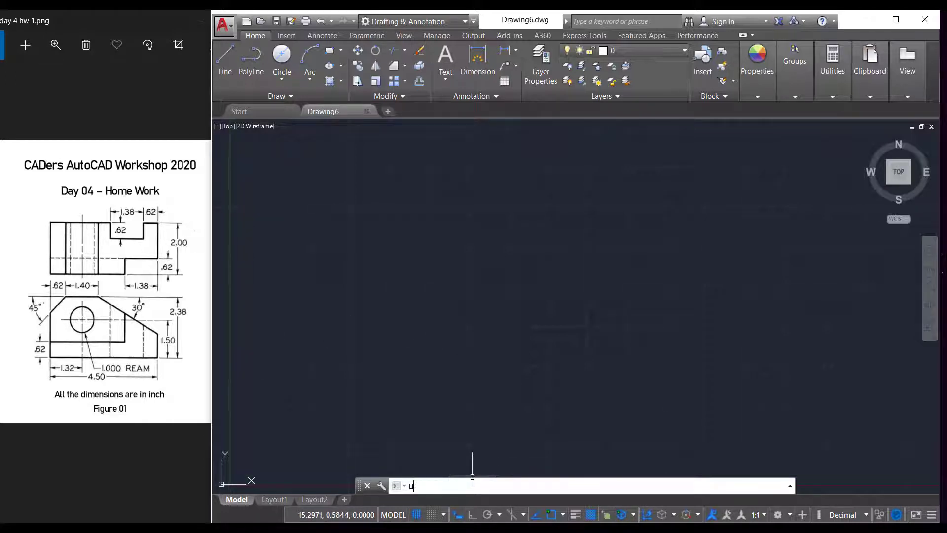
text(its)
key(Return)
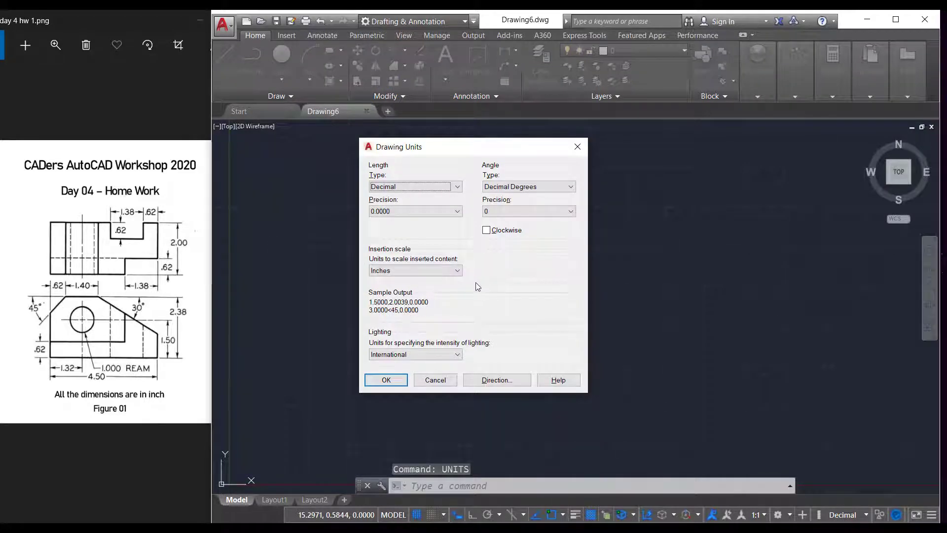
click(457, 271)
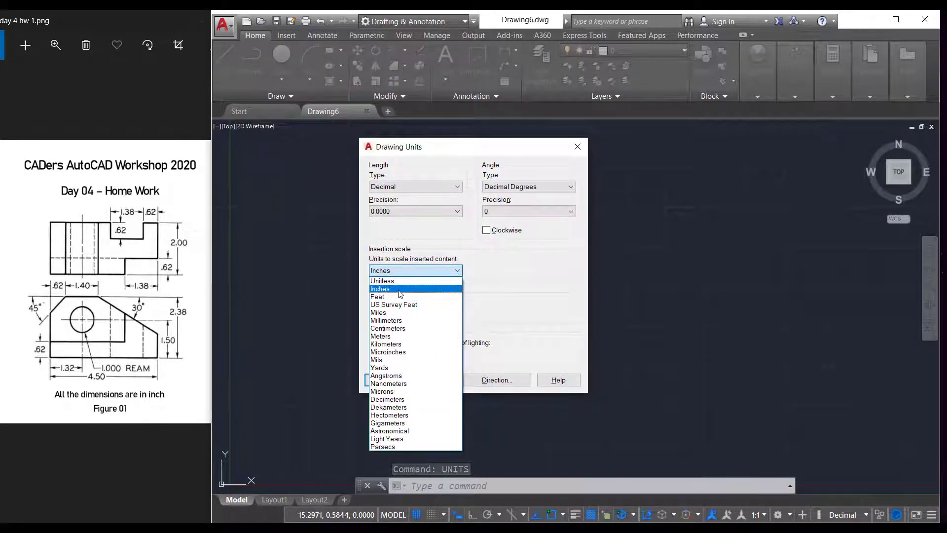
click(399, 290)
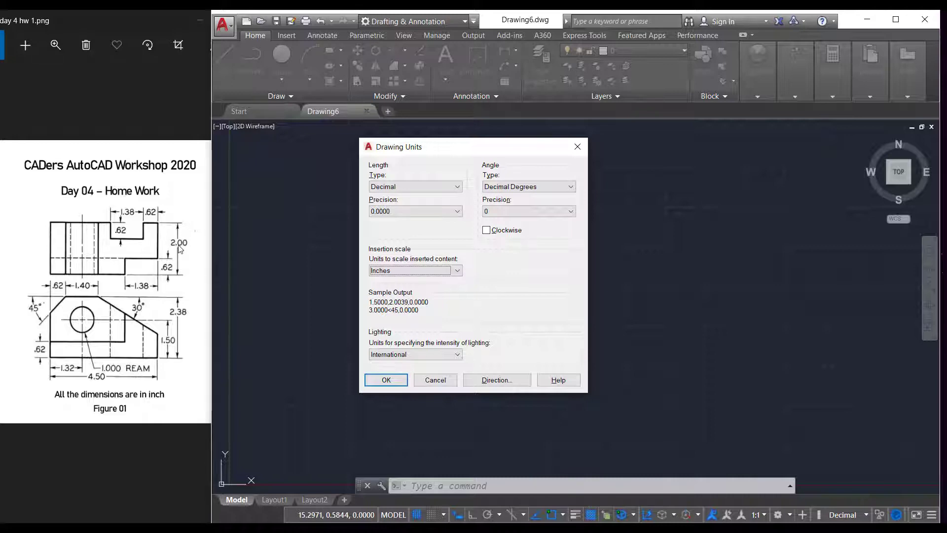
click(421, 211)
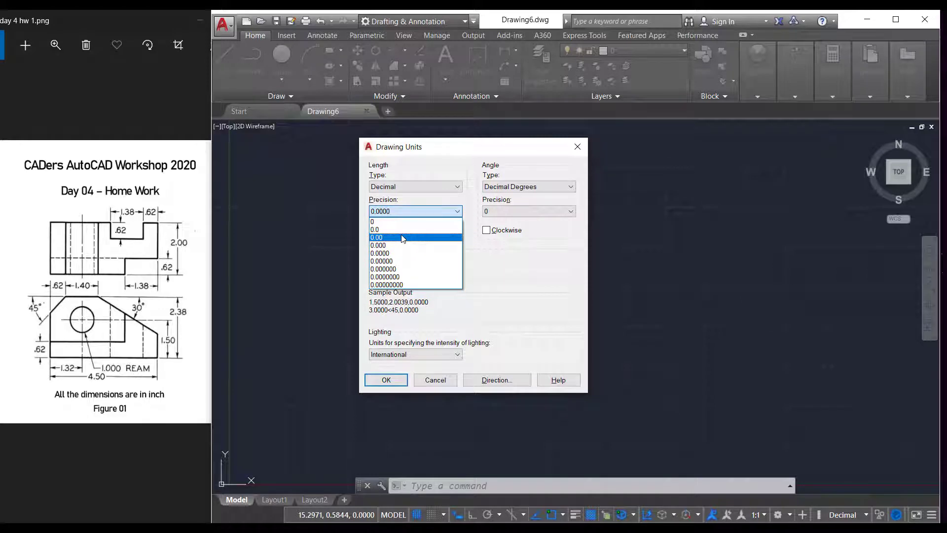
click(403, 238)
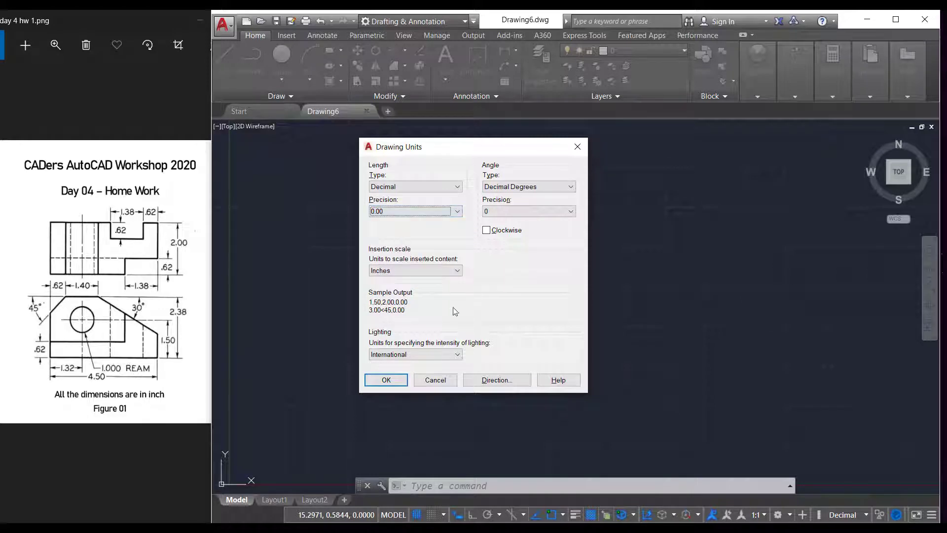
click(385, 380)
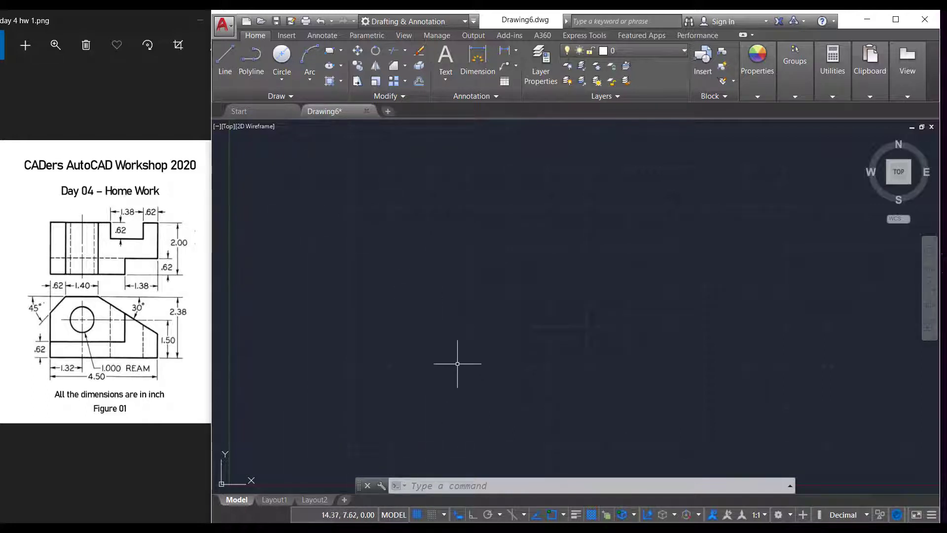
Step: With Ortho on, draw the 2-unit vertical left edge of the front view
click(475, 514)
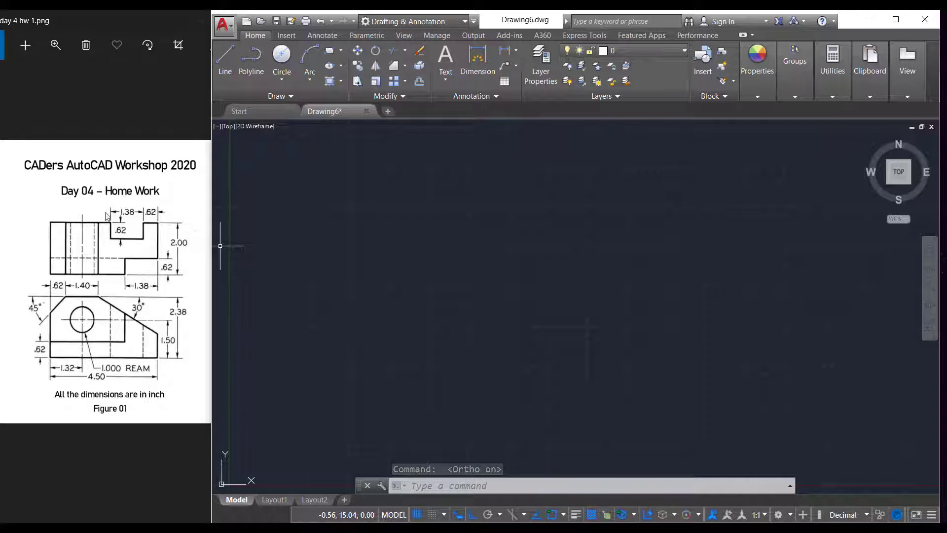
click(228, 70)
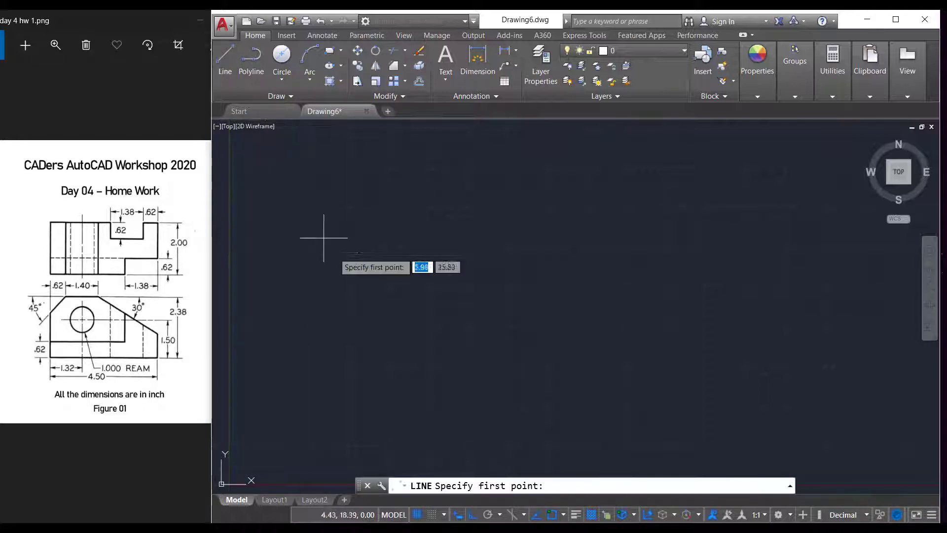
click(348, 207)
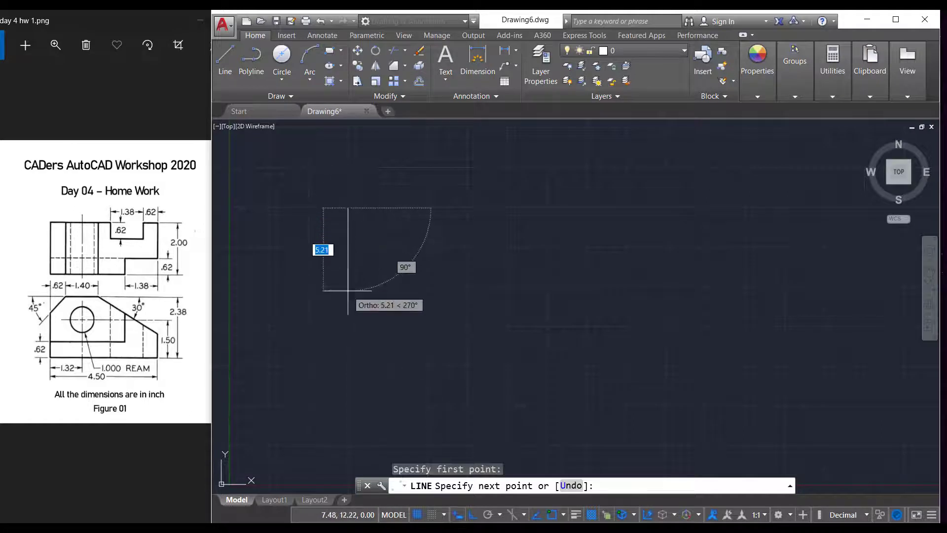
text(2)
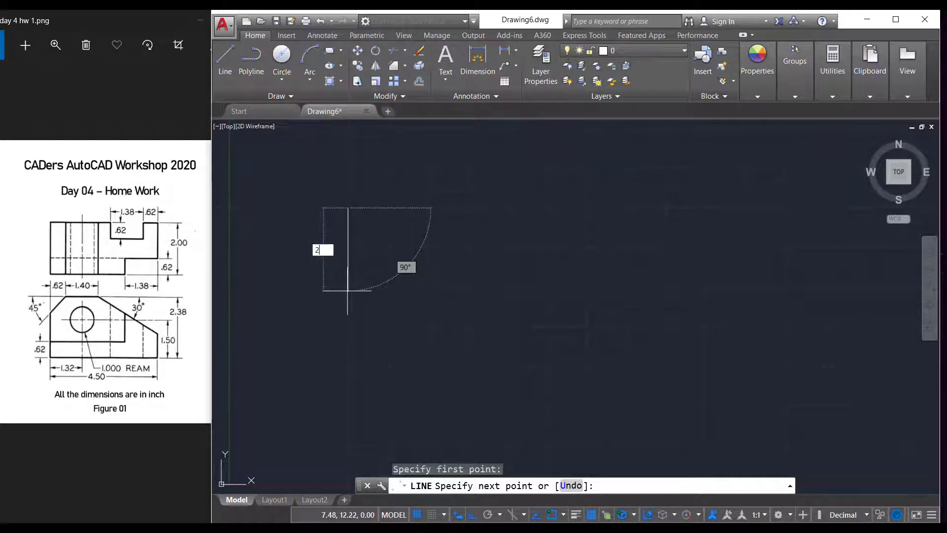
key(Return)
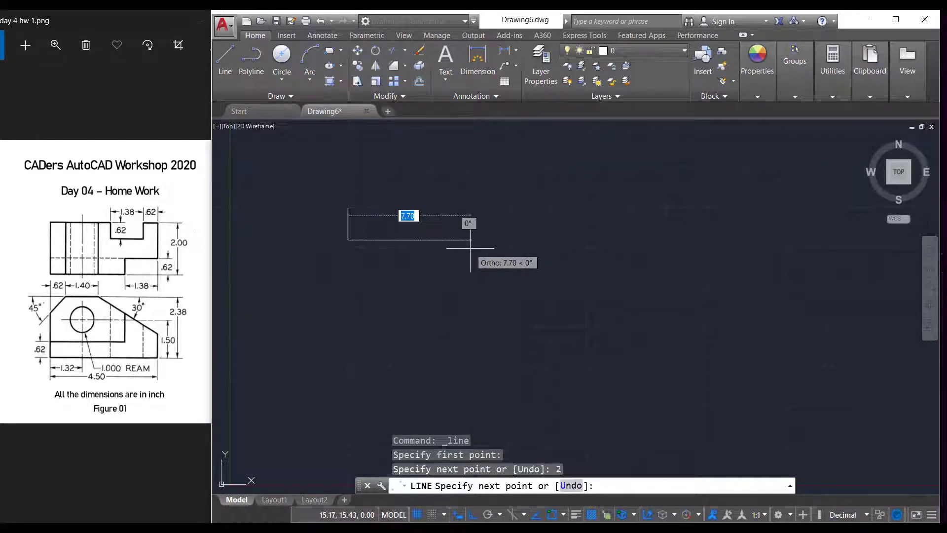
key(Escape)
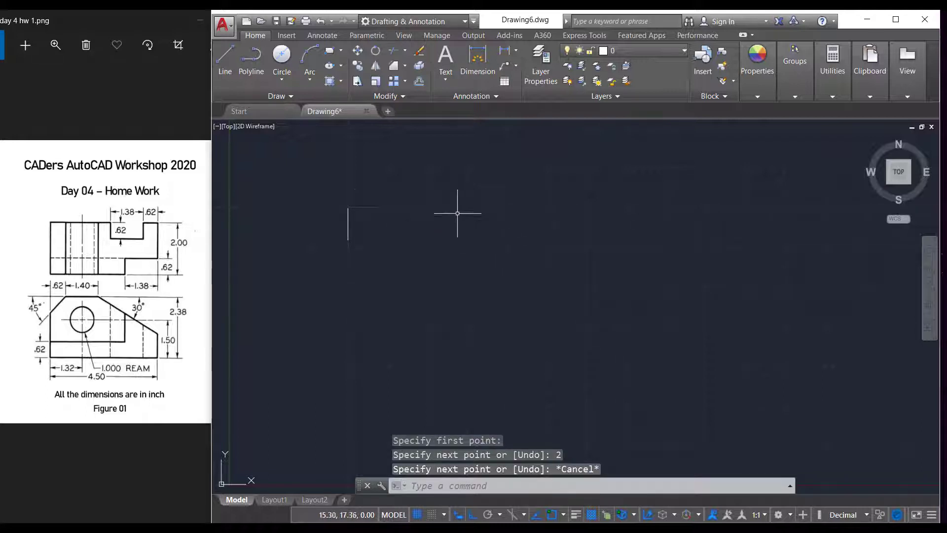
scroll(343, 213, up, 2)
scroll(344, 215, up, 3)
middle_drag(433, 214, 427, 286)
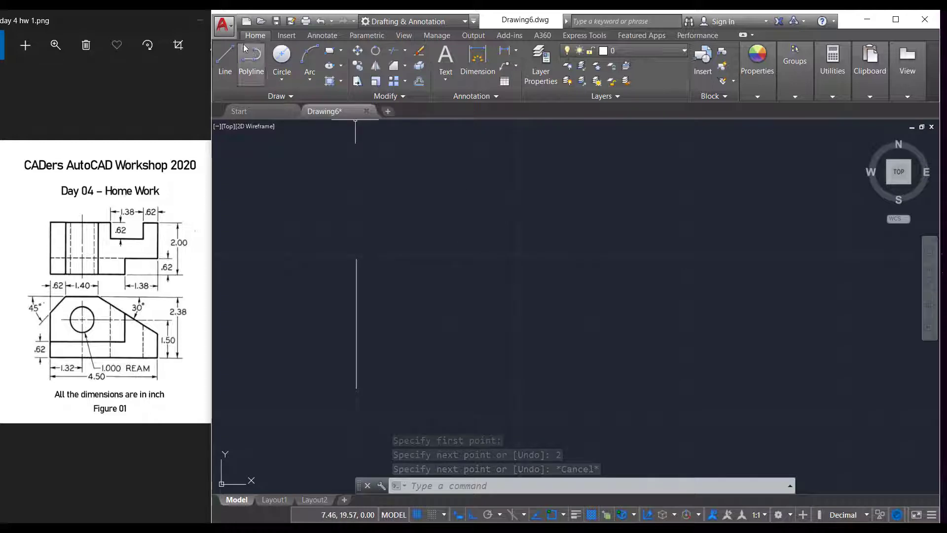
click(220, 55)
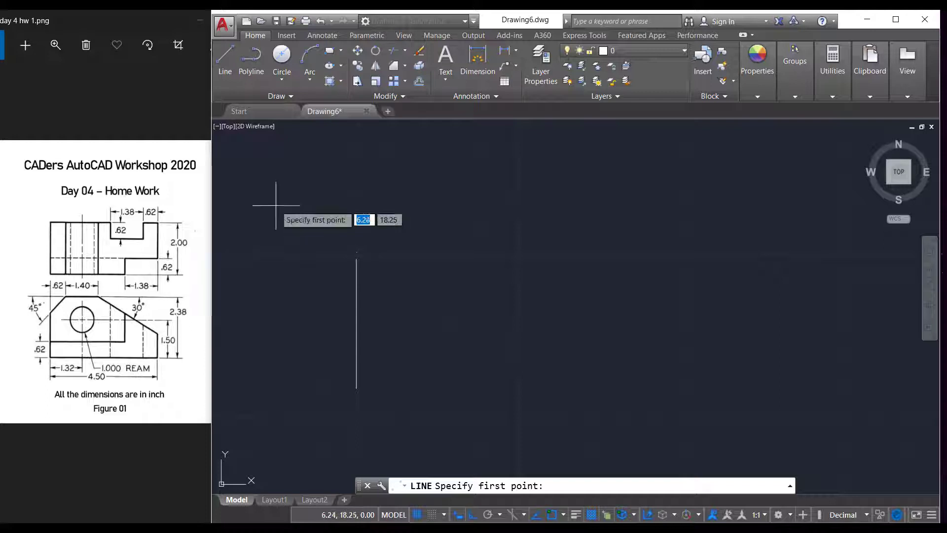
Step: From the left edge's lower end, draw 3.12 right, 0.62 up, then 1.38 right
click(356, 389)
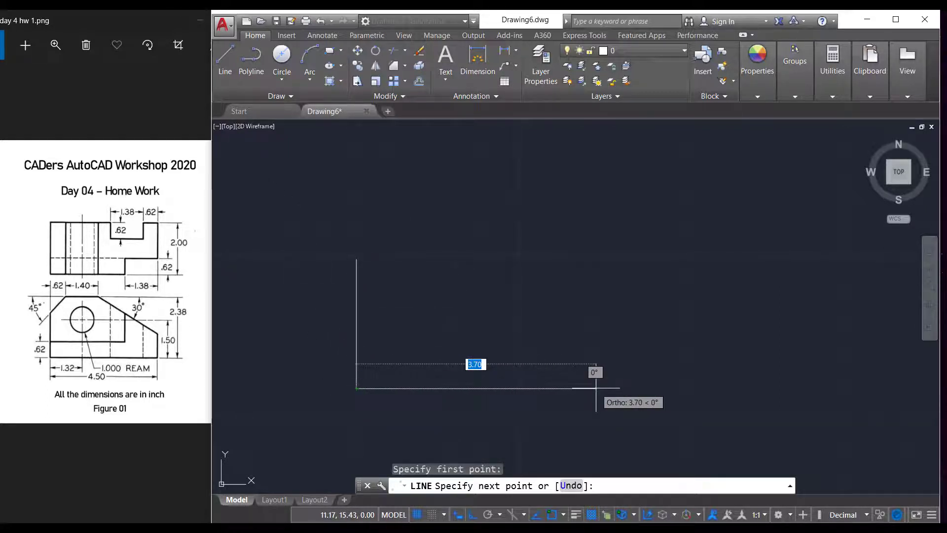
text(3.12)
key(Return)
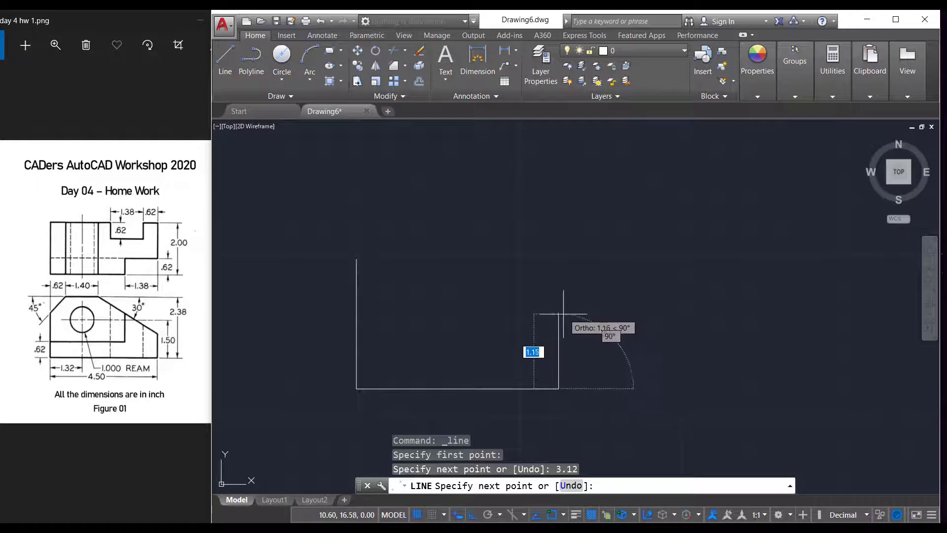
text(.)
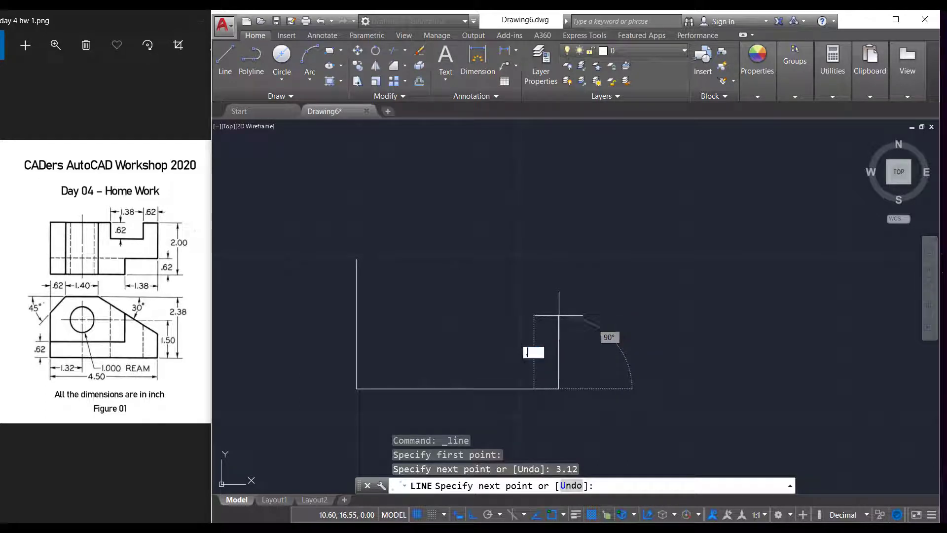
text(62)
key(Return)
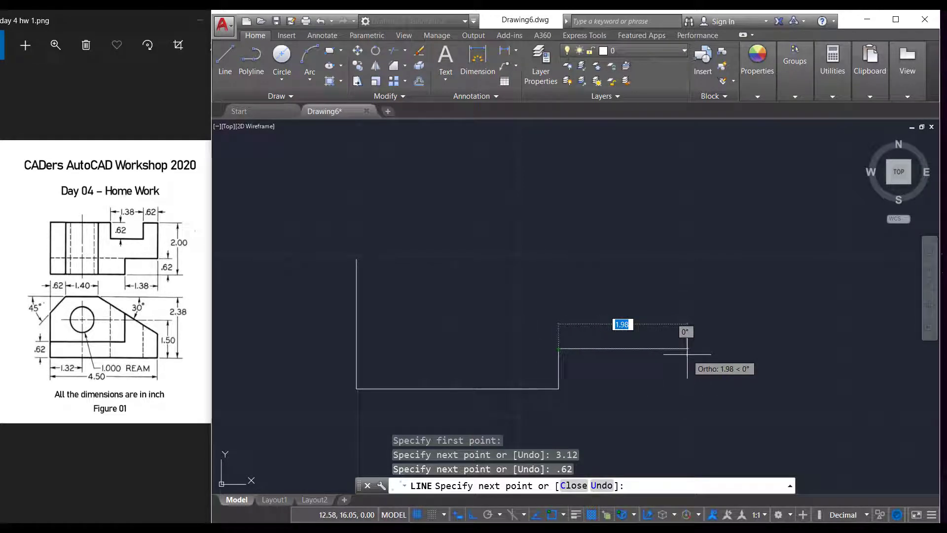
text(1)
key(Return)
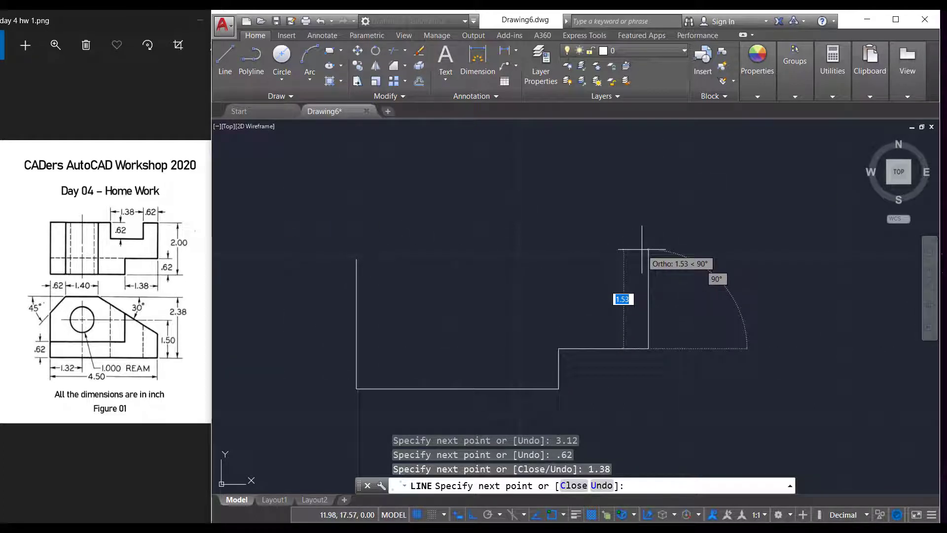
Step: Draw the 1.38 right edge, a 0.62 top segment, and the 0.62 drop into the slot
text(1)
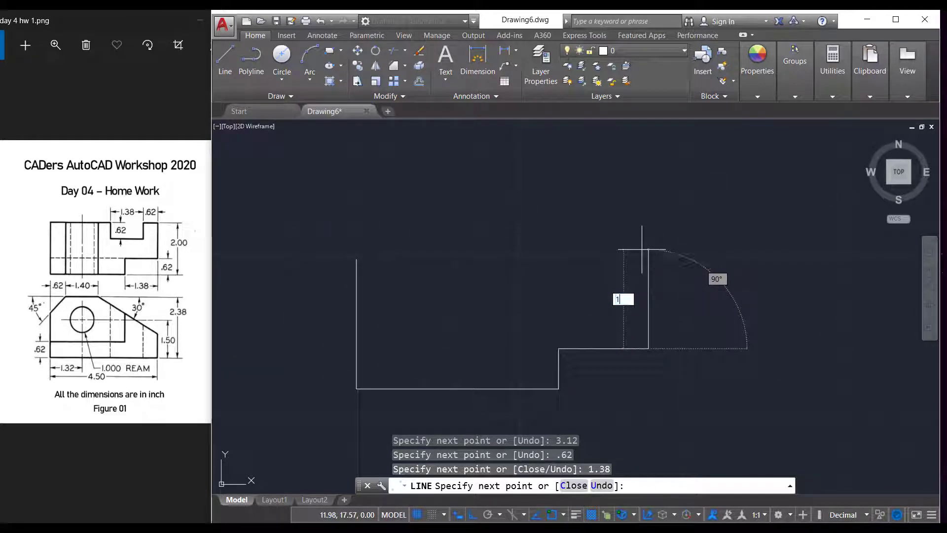
text(.38)
key(Return)
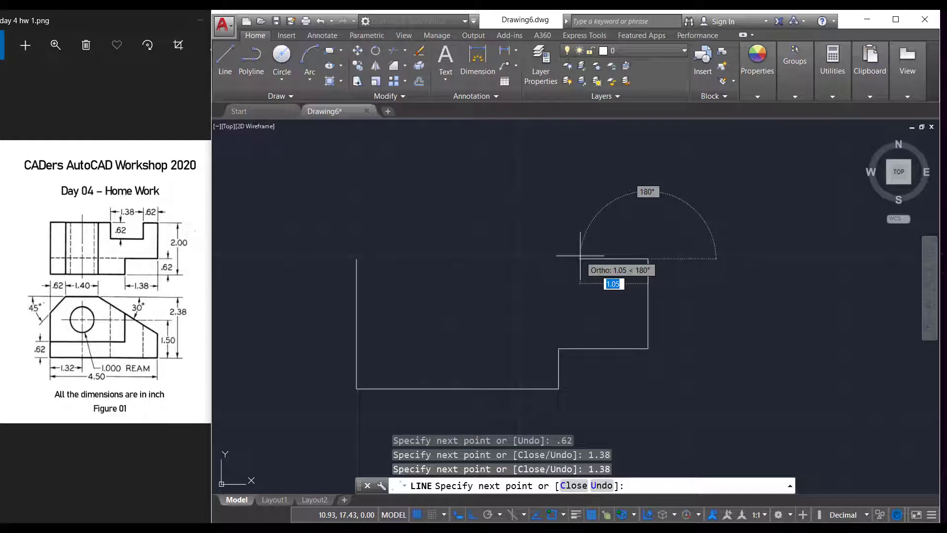
text(.62)
key(Return)
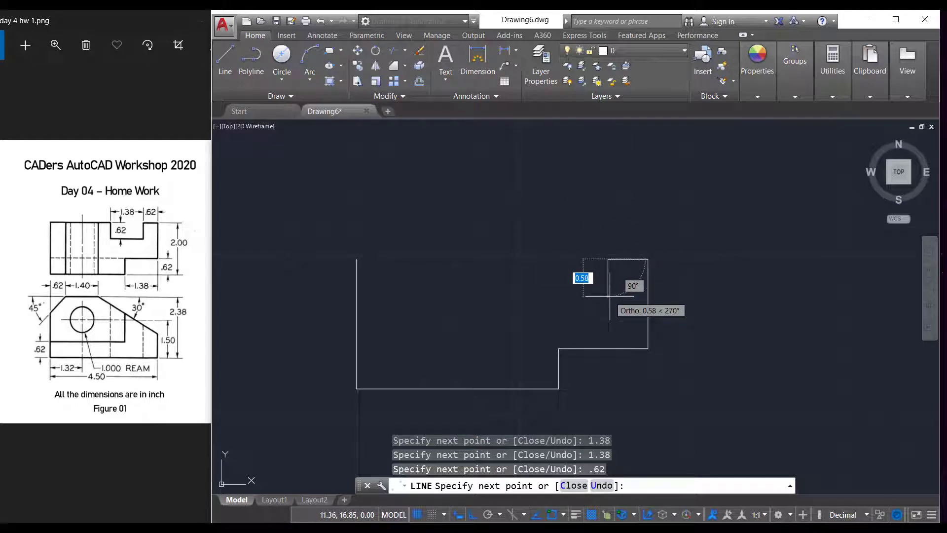
text(.62)
key(Return)
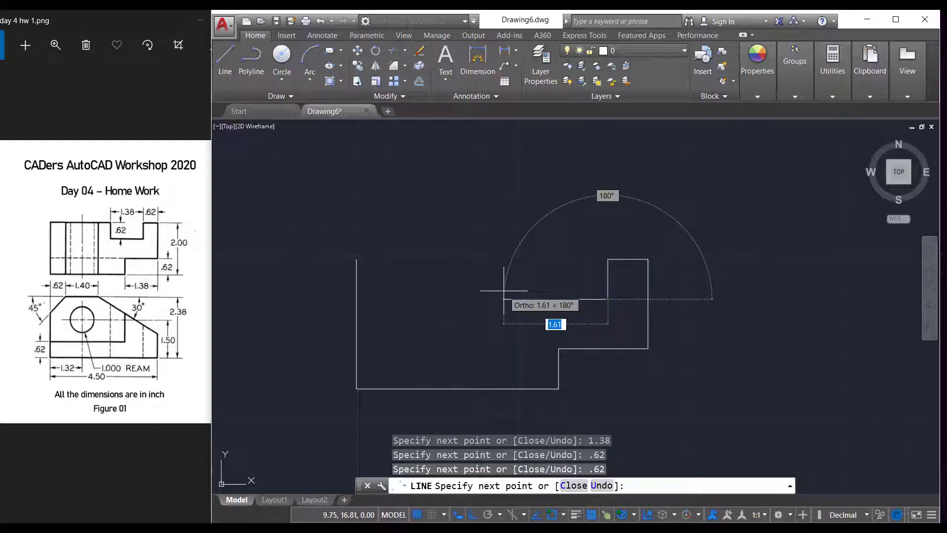
Step: Draw the 1.38 slot bottom and 0.62 rise, closing the outline at the top-left corner
text(1.)
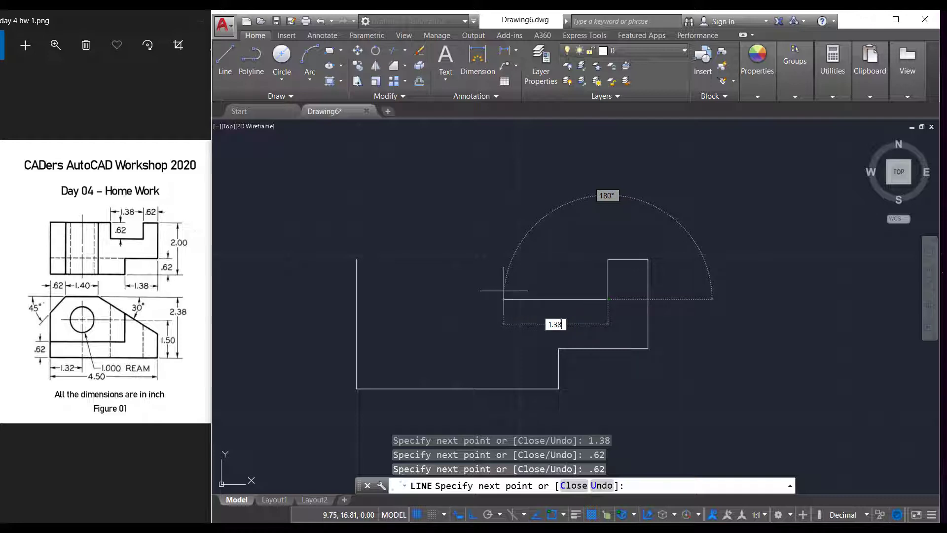
key(Return)
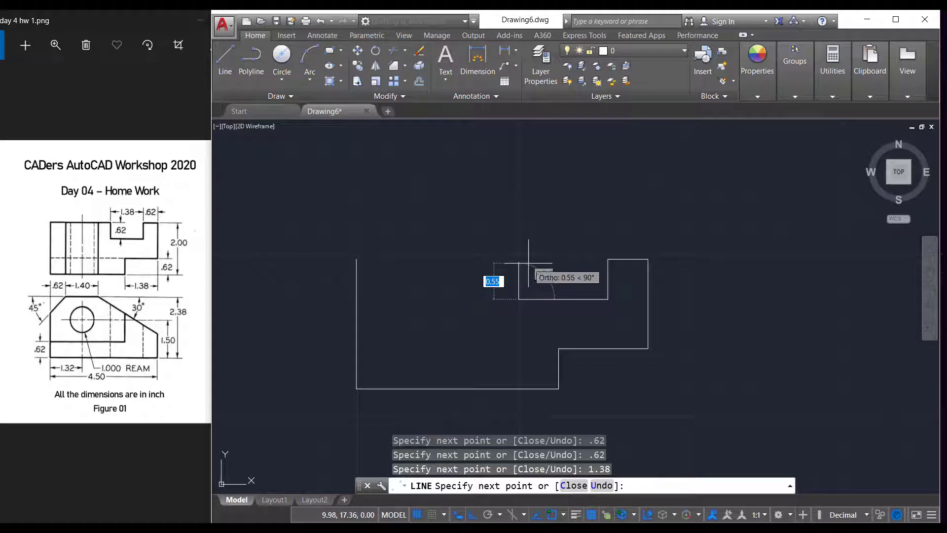
text(.62)
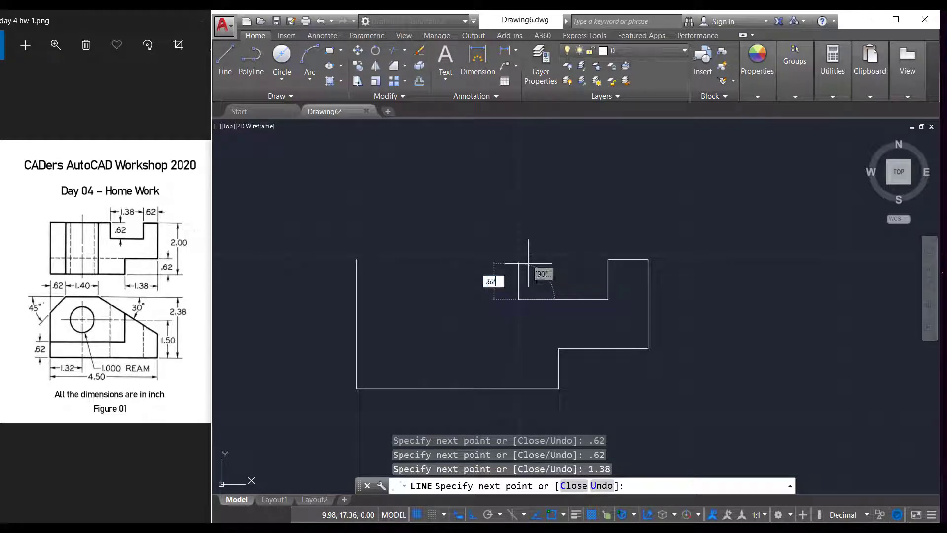
key(Return)
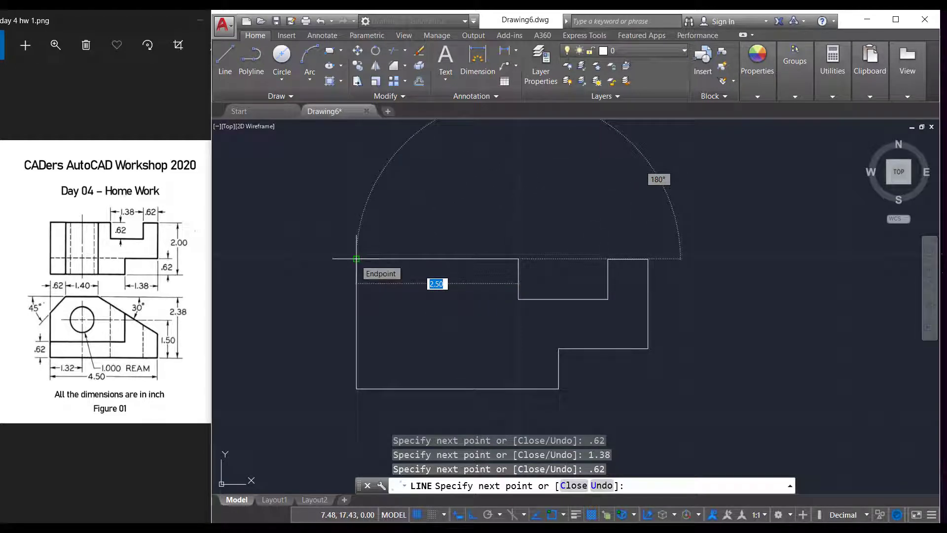
click(357, 258)
key(Escape)
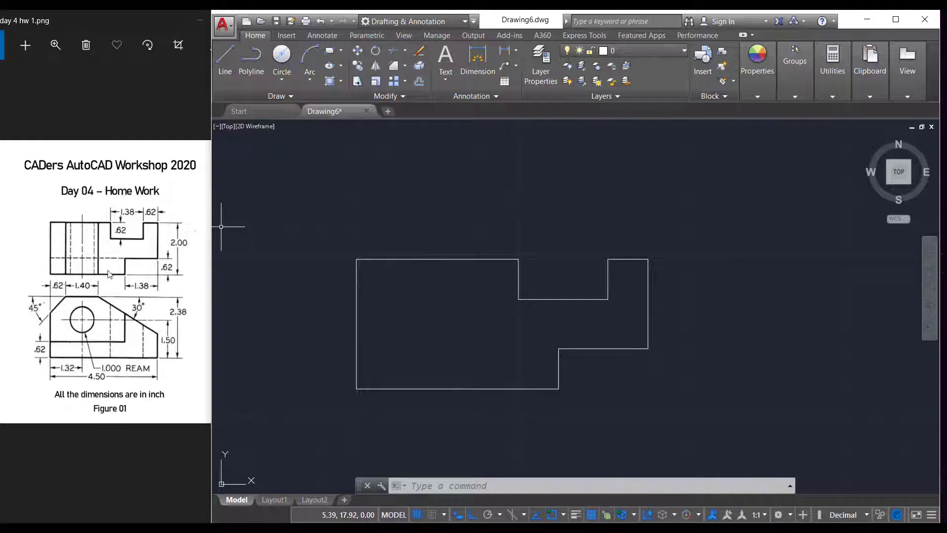
Step: Draw a full-height vertical line 0.62 in from the front view's left edge
click(225, 62)
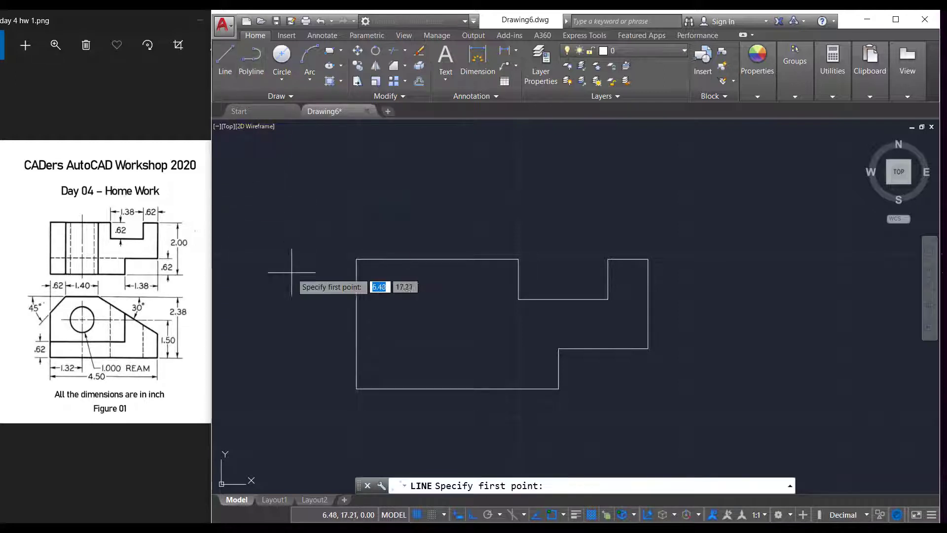
click(356, 387)
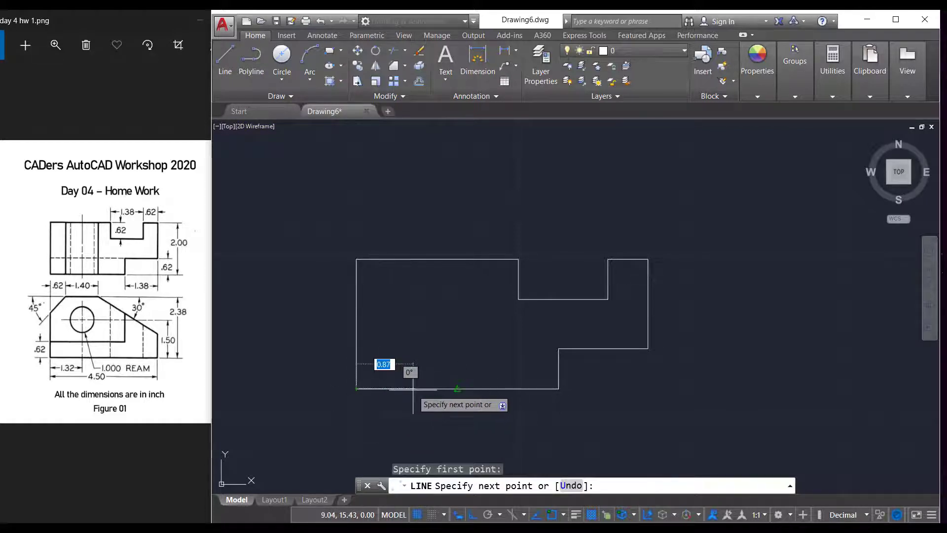
key(BackSpace)
text(.6)
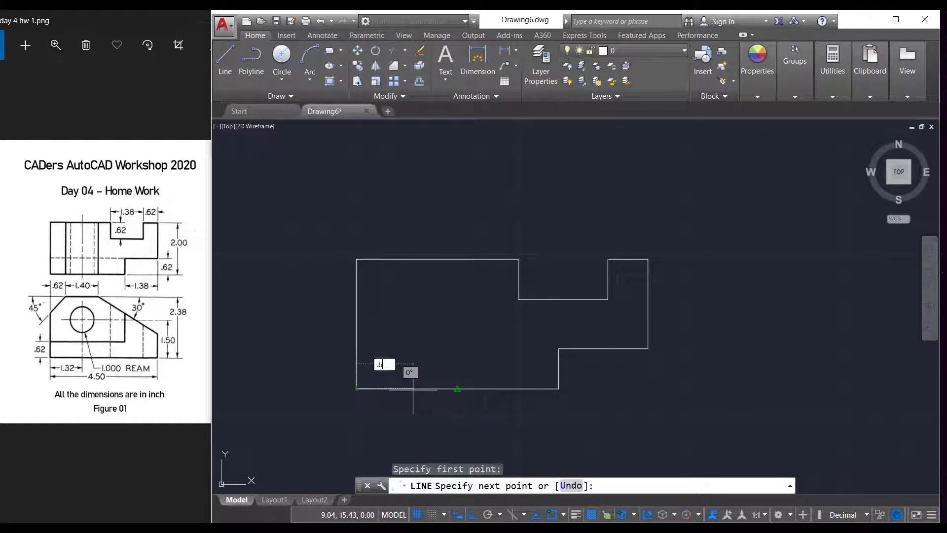
text(2)
key(Return)
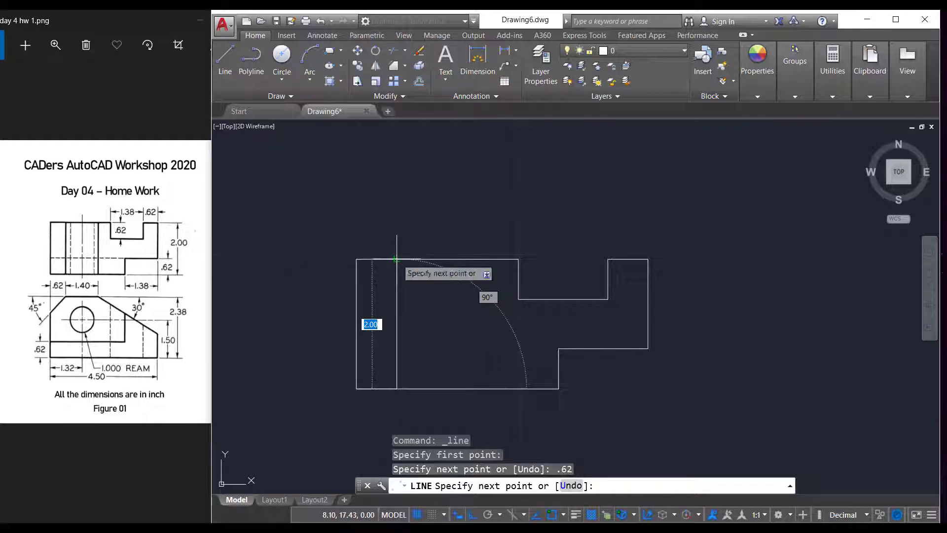
click(396, 258)
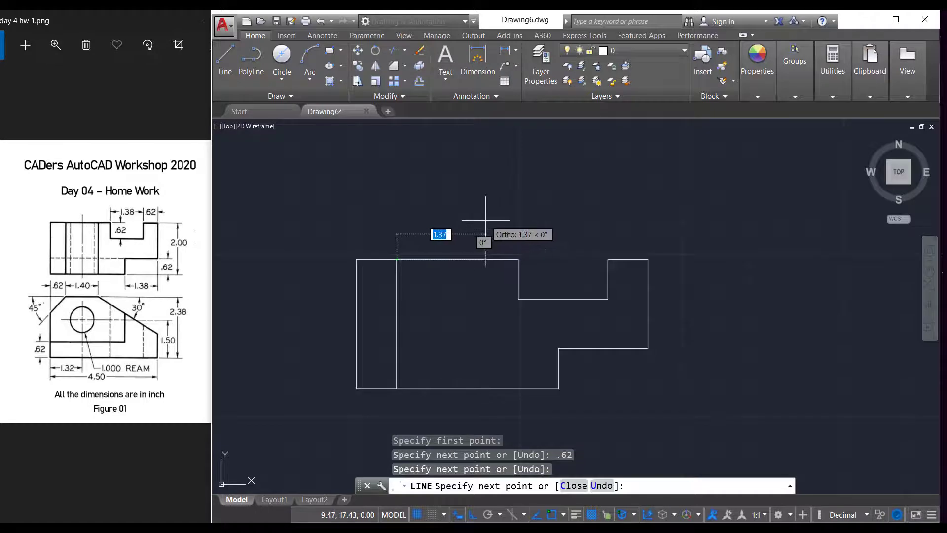
key(Escape)
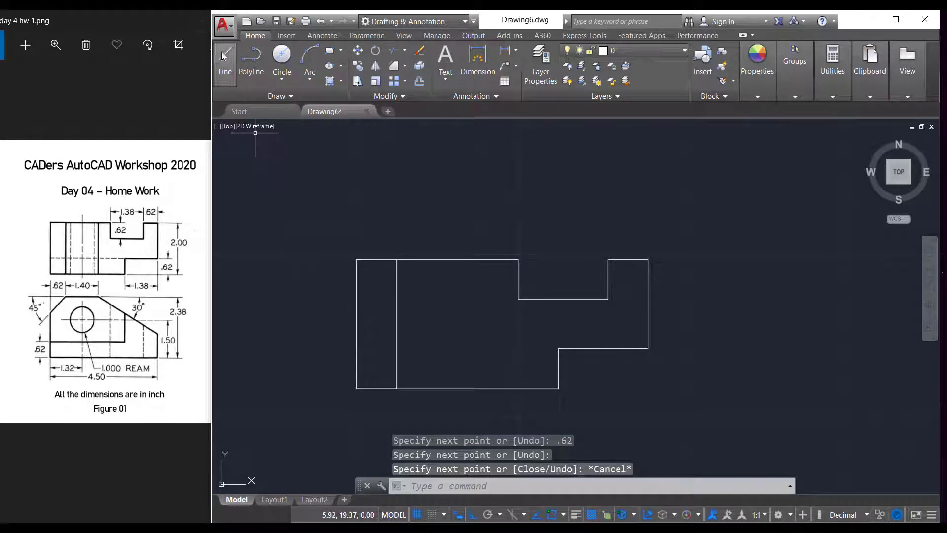
Step: Draw a second full-height vertical line 1.4 further to the right
click(225, 58)
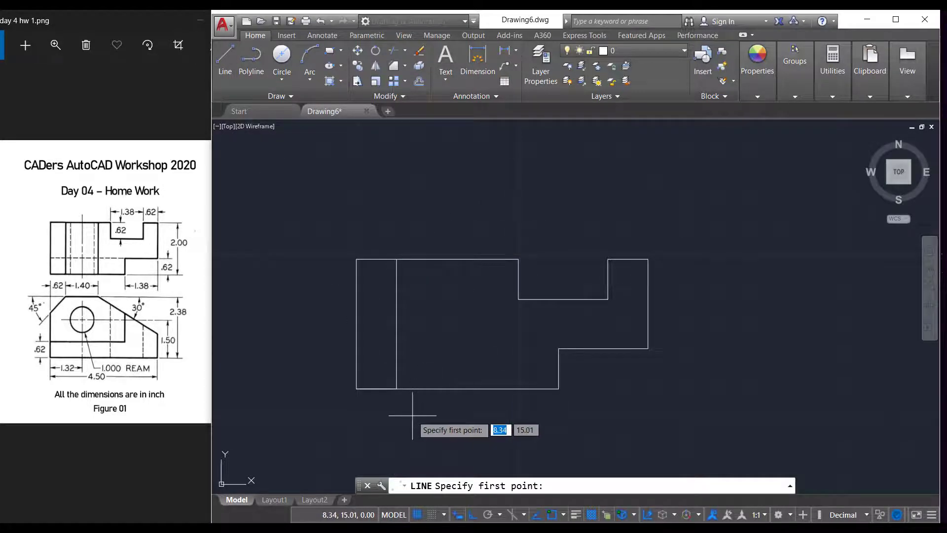
click(396, 389)
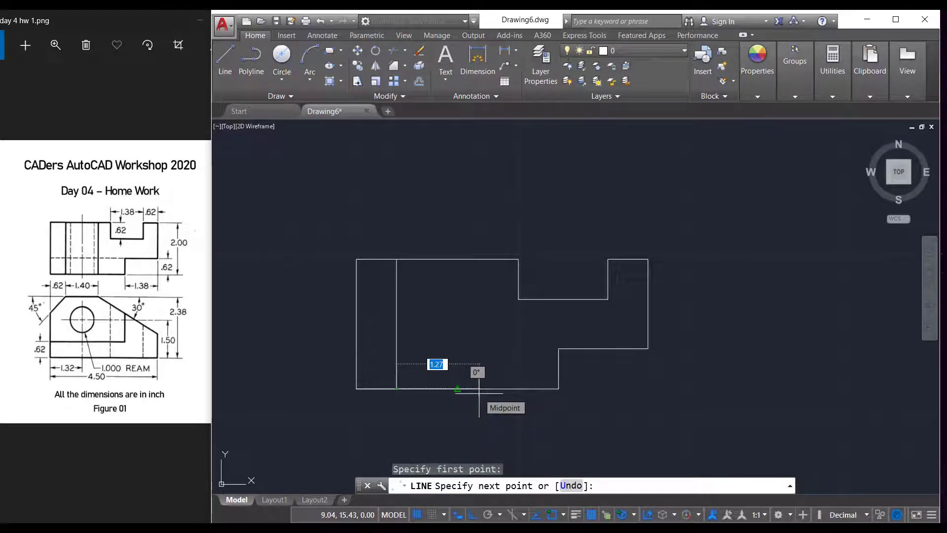
text(1.4)
key(Return)
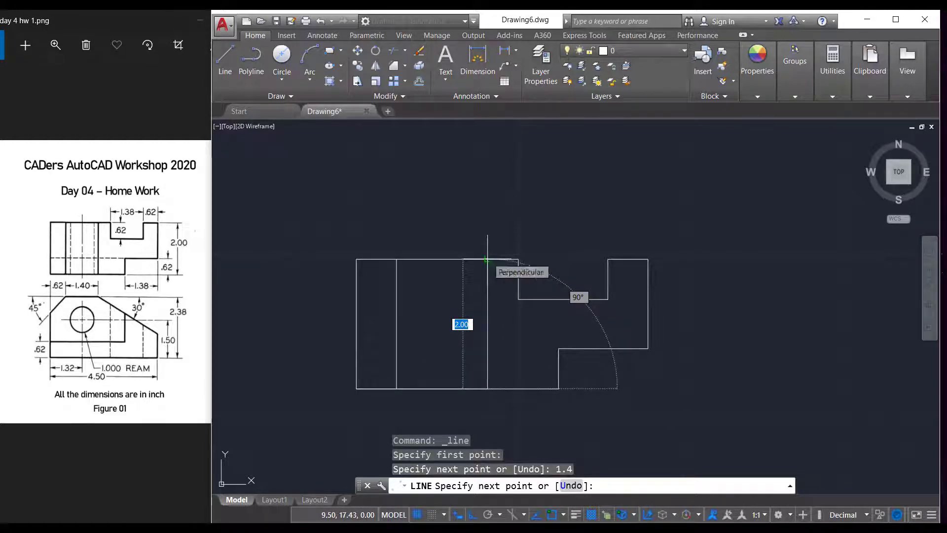
click(488, 259)
key(Escape)
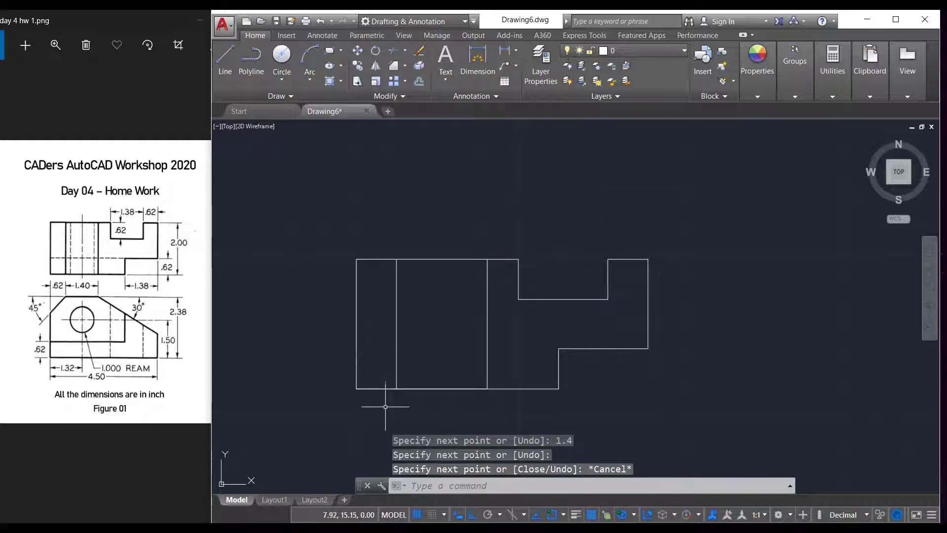
Step: Erase the two segments overlapping the front view's bottom edge and pan the drawing up
click(380, 388)
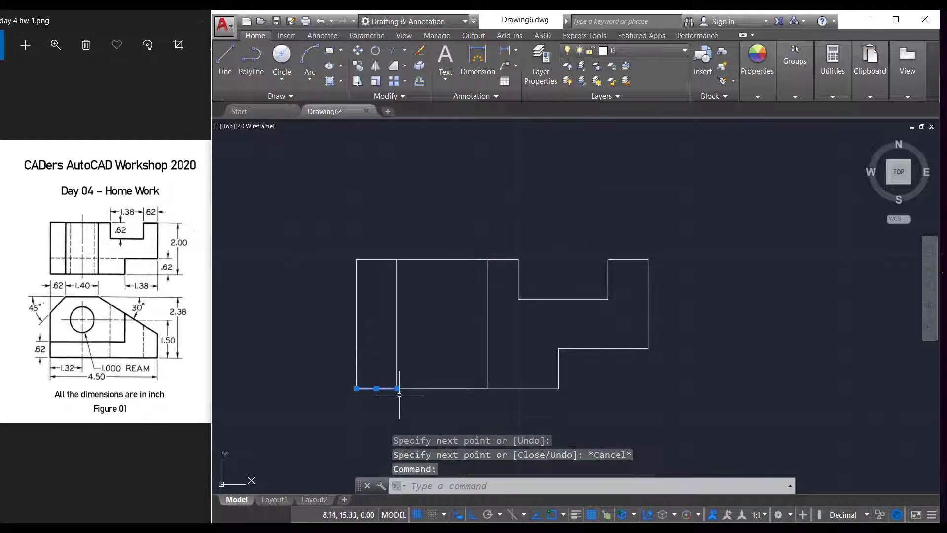
click(442, 388)
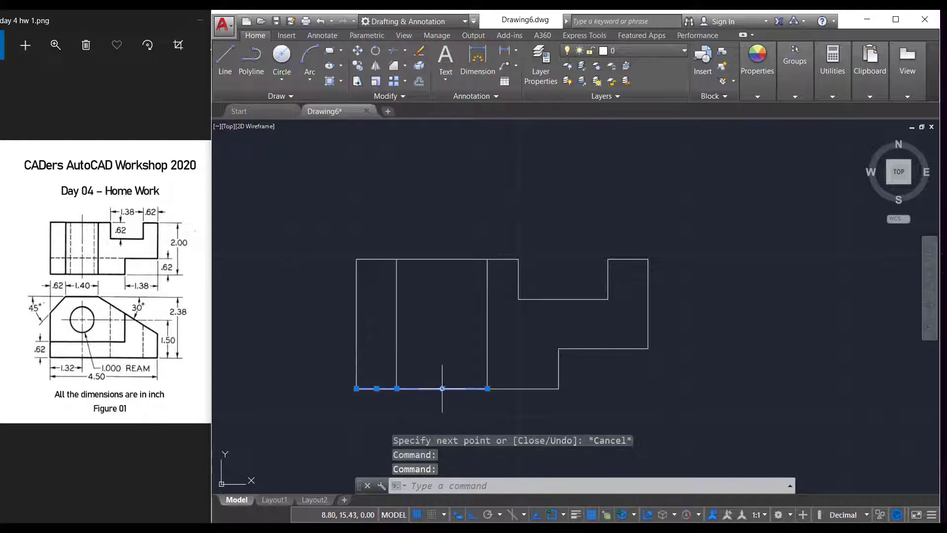
click(419, 52)
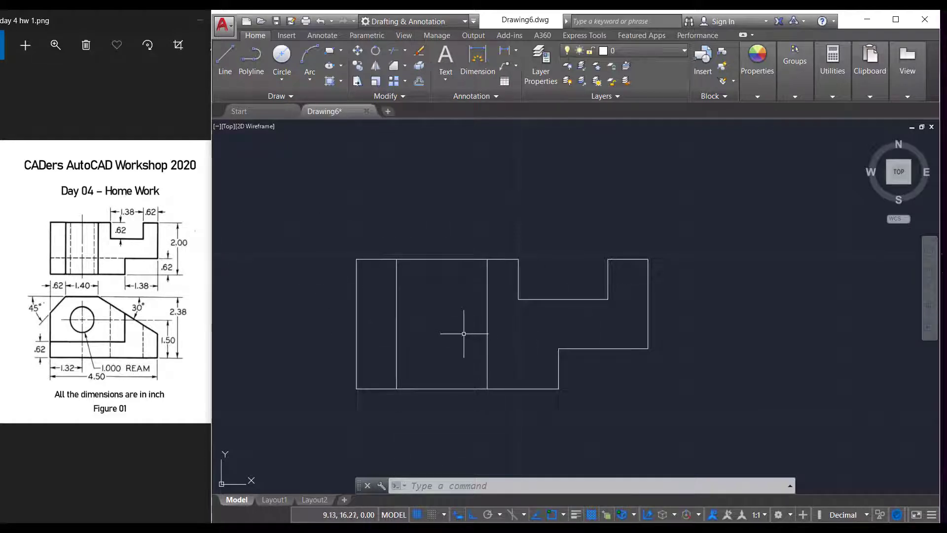
middle_drag(446, 337, 491, 221)
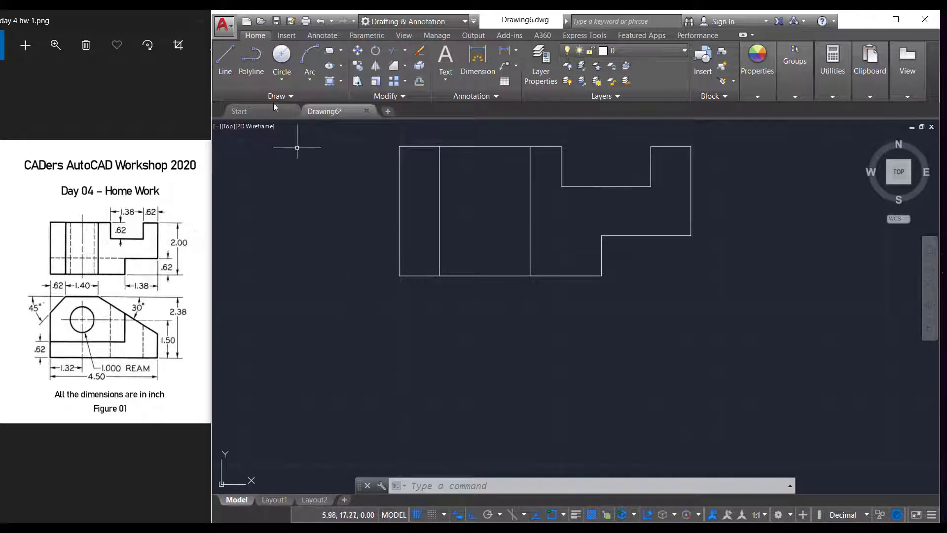
Step: Draw the top view's 2.38 vertical left edge below the front view
click(224, 56)
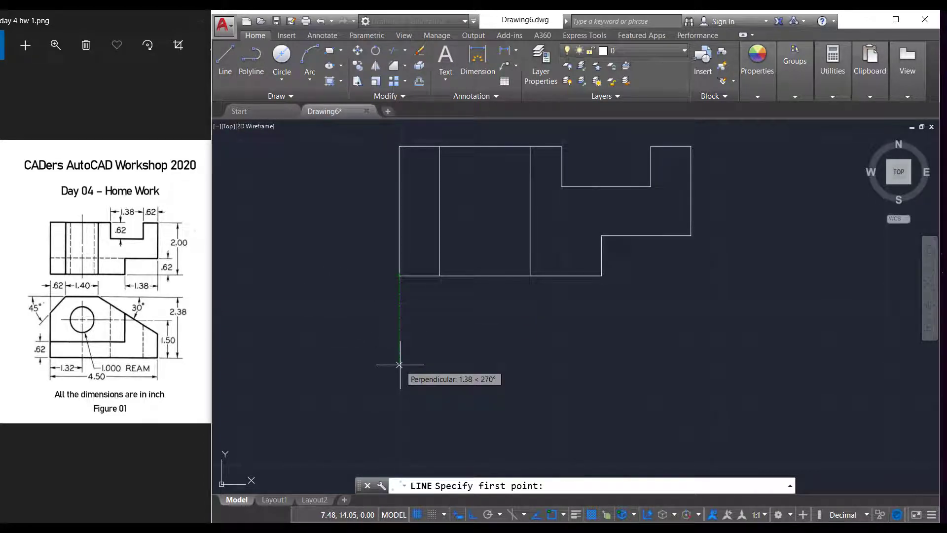
click(399, 367)
scroll(403, 401, up, 2)
scroll(403, 401, down, 2)
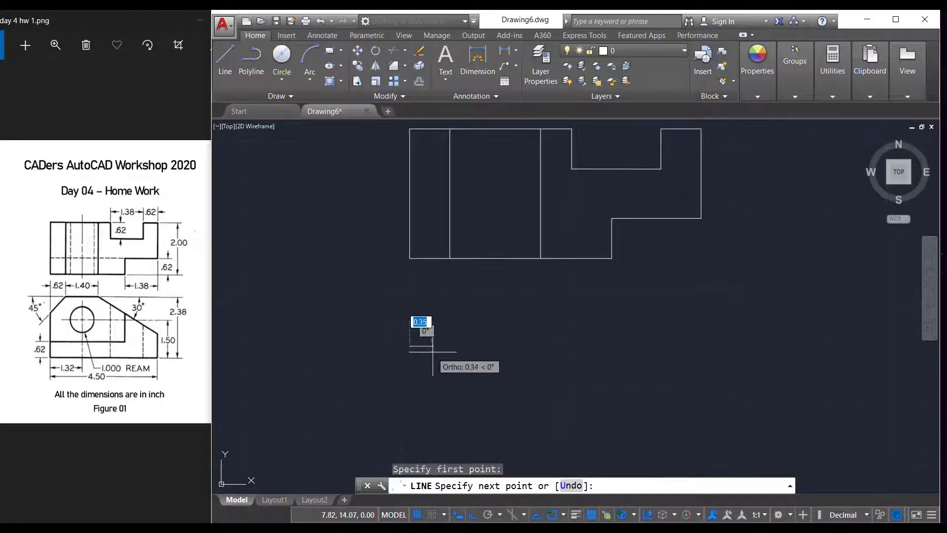
scroll(425, 345, up, 1)
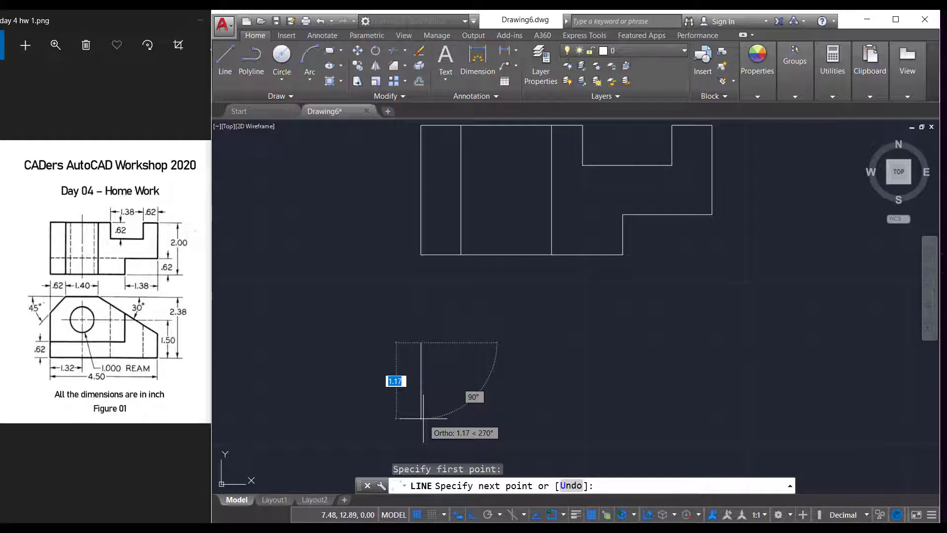
text(2.38)
key(Return)
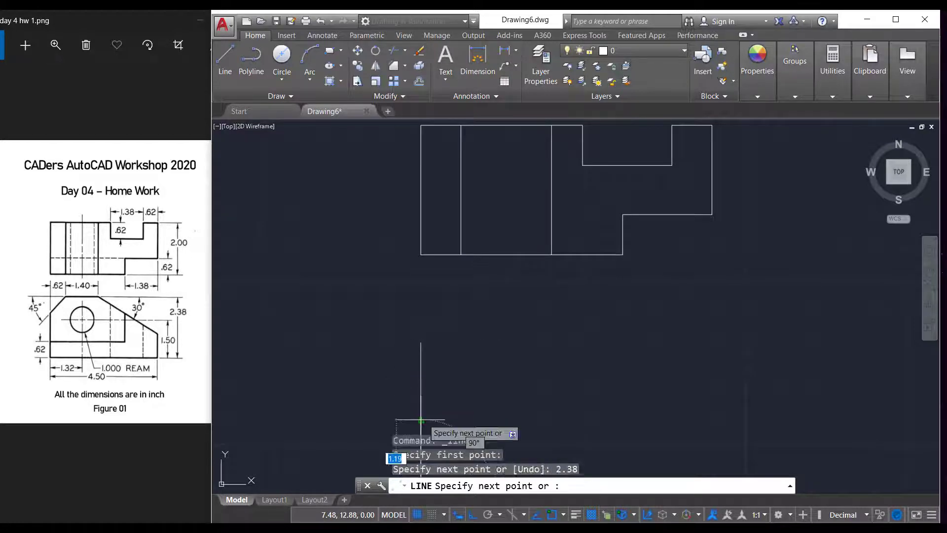
key(Escape)
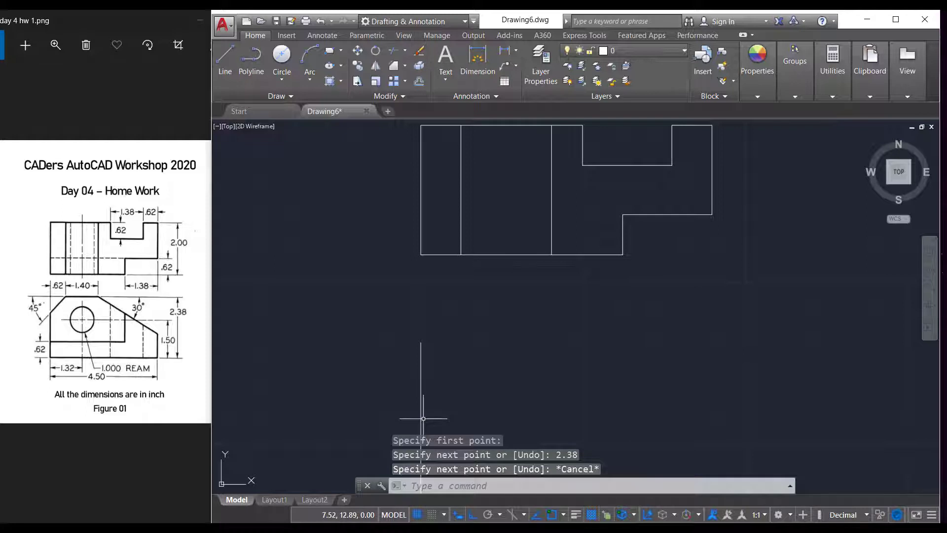
scroll(710, 303, down, 2)
middle_drag(723, 331, 617, 307)
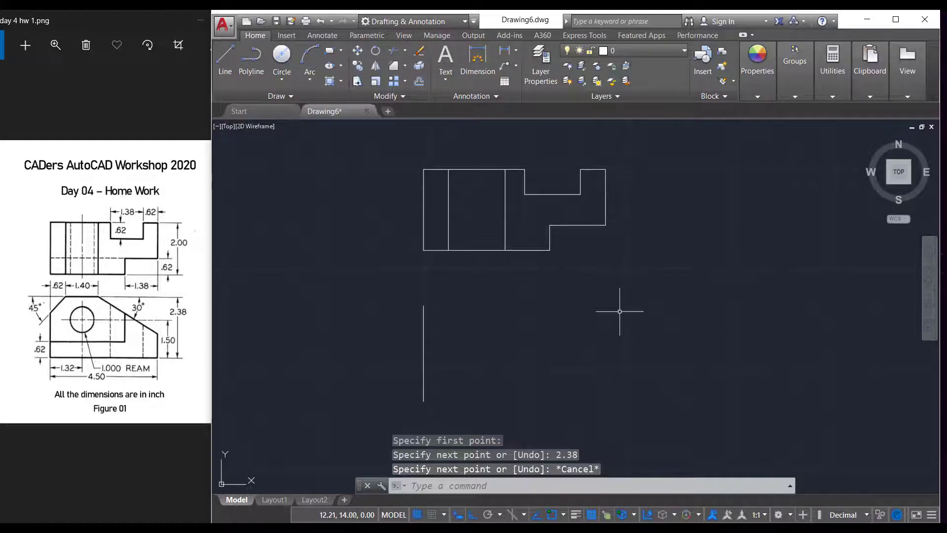
Step: Draw the 4.5 bottom edge from the left edge's lower end
click(223, 57)
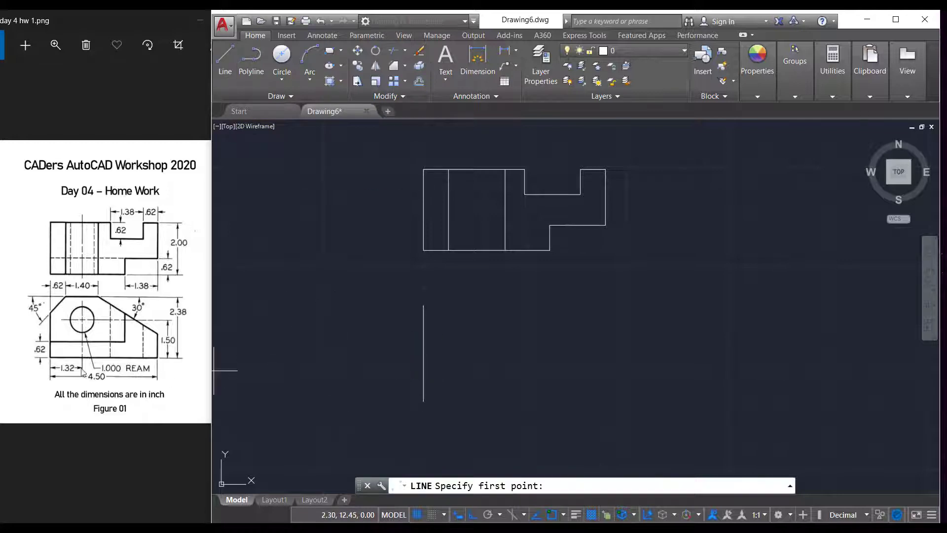
click(424, 401)
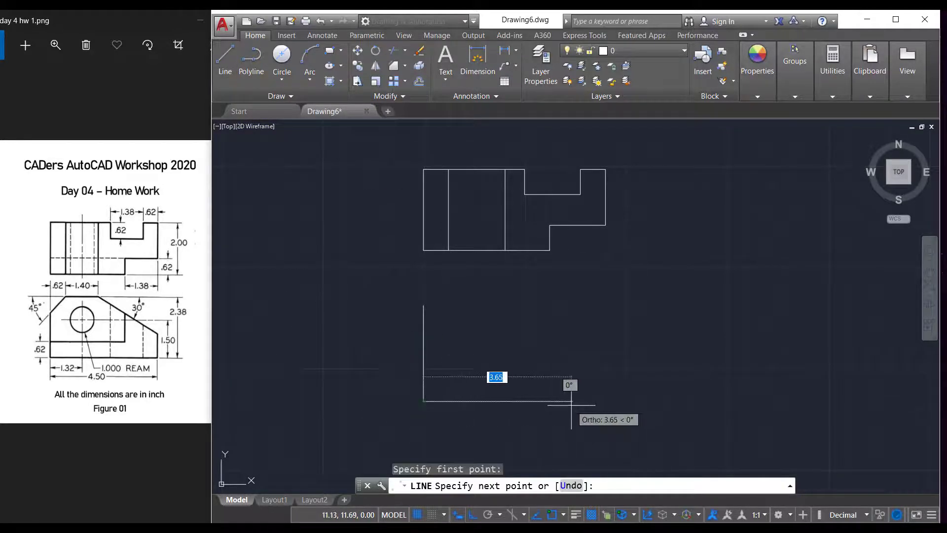
text(4)
key(Return)
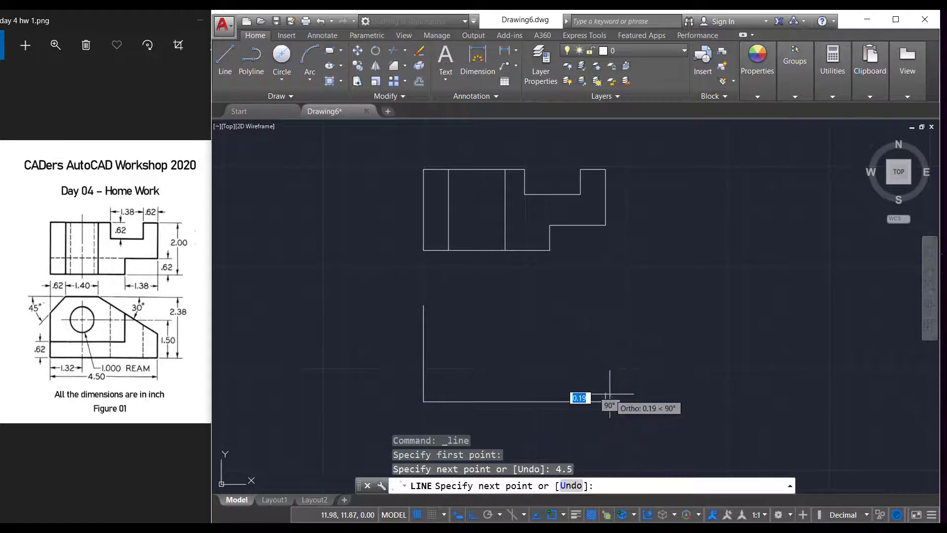
key(Escape)
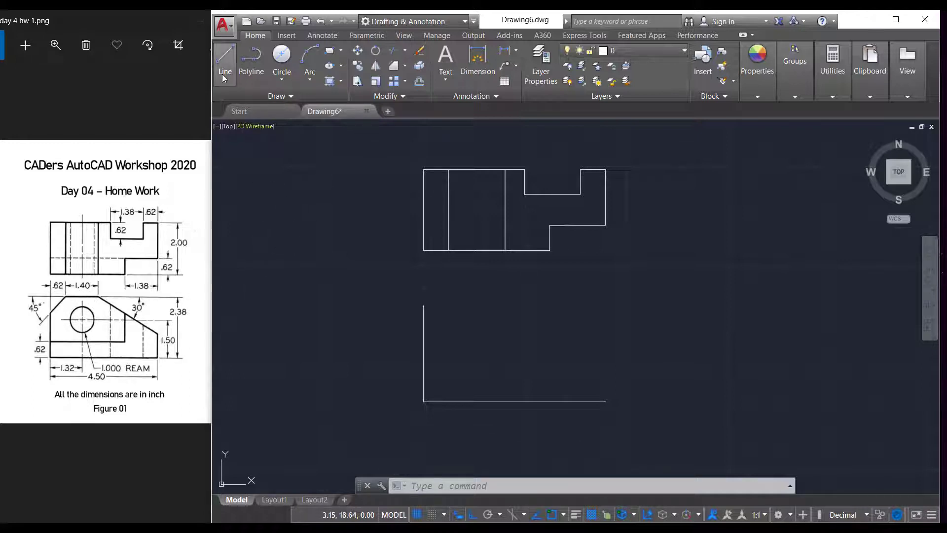
Step: Draw a 2.02 top edge from the upper end of the top view's left edge
click(225, 57)
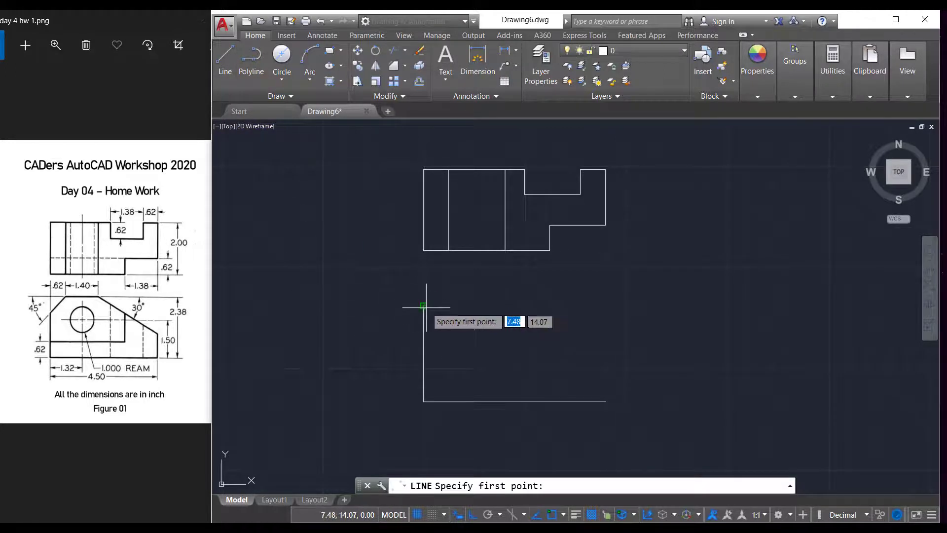
click(424, 305)
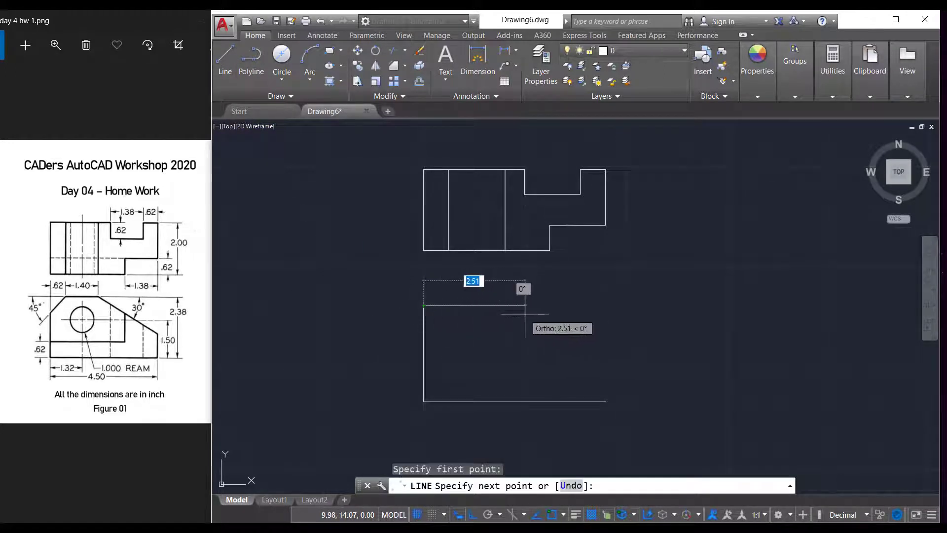
text(2.)
key(Return)
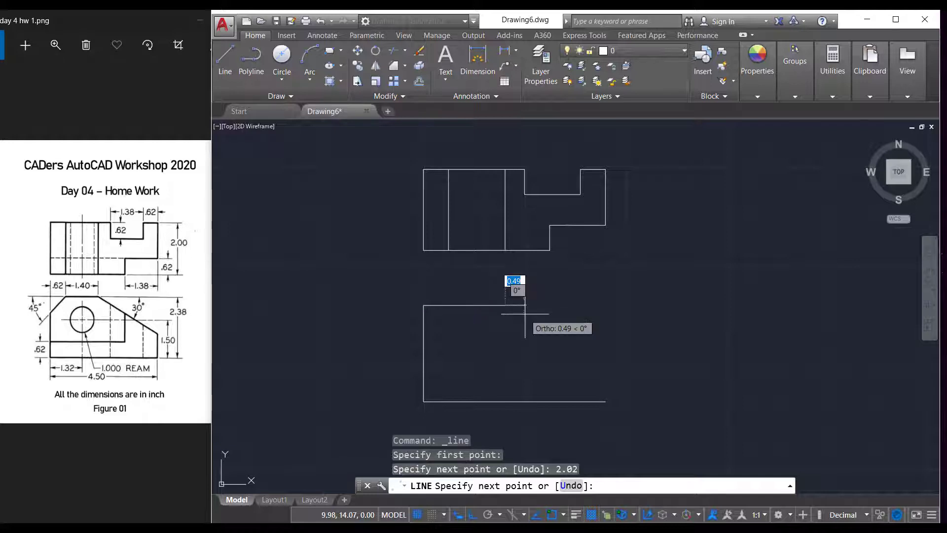
key(Escape)
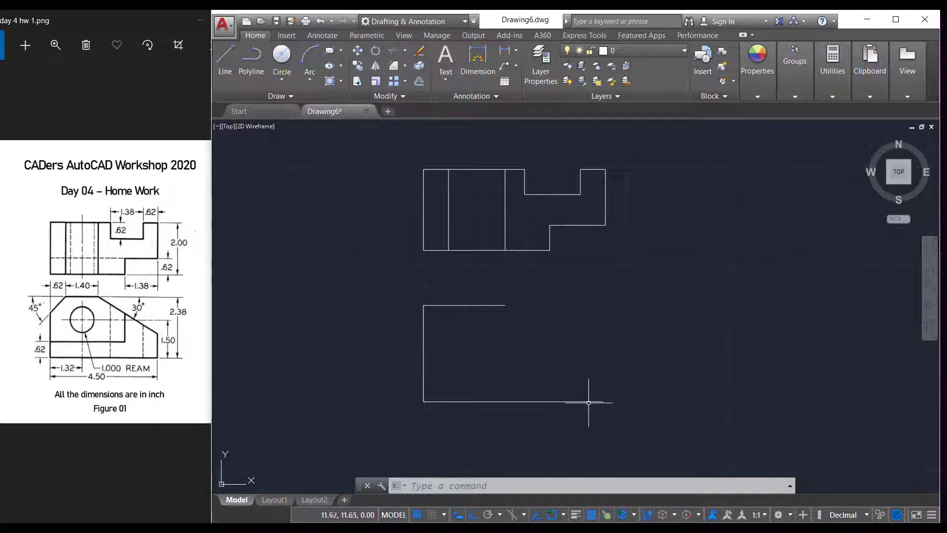
Step: With Ortho off, draw the sloped edge at 30° from the top edge's end
click(472, 516)
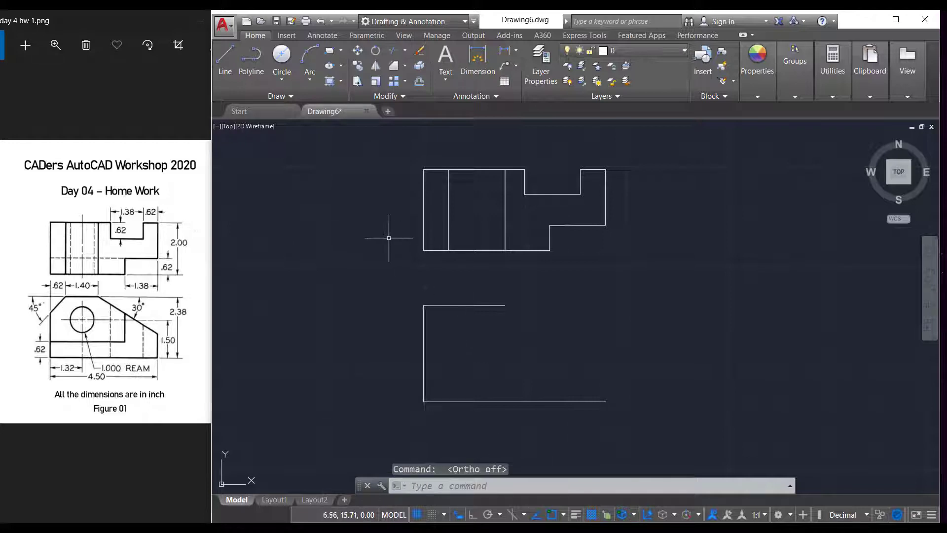
click(226, 55)
click(506, 305)
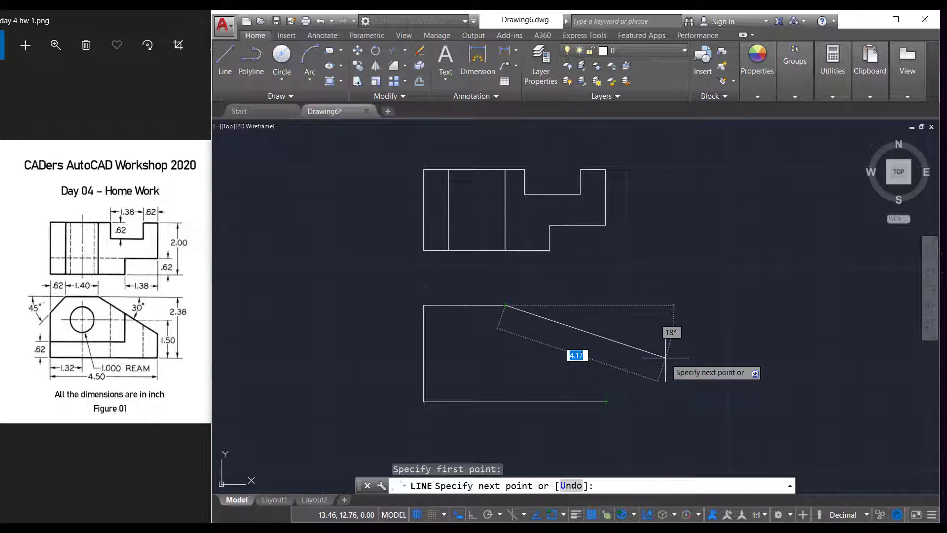
key(Tab)
text(30)
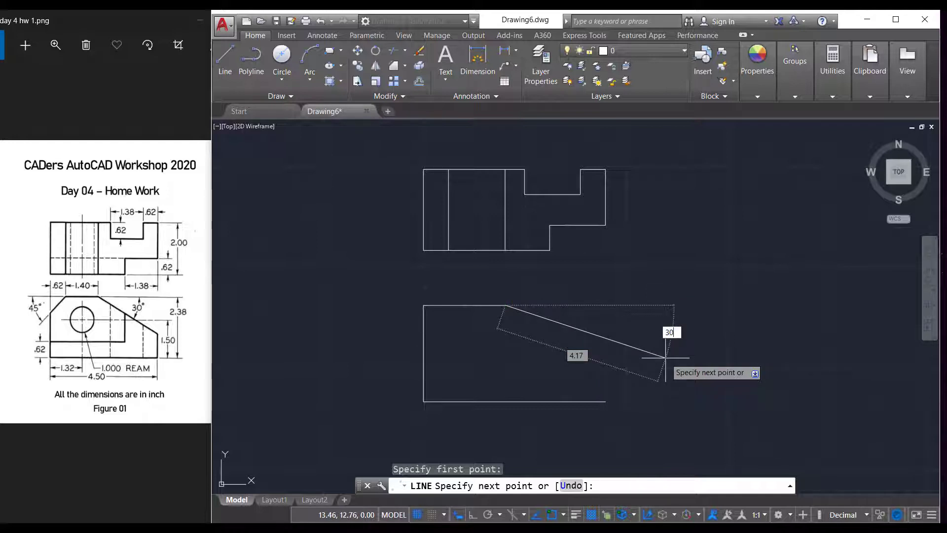
key(Return)
key(Escape)
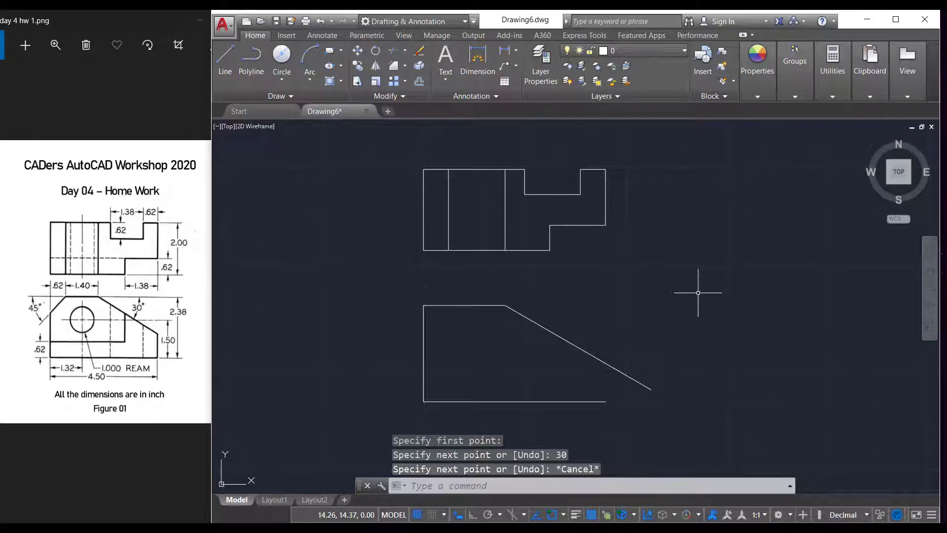
Step: With Ortho on, draw a vertical right edge up from the bottom-right corner past the slope
click(225, 57)
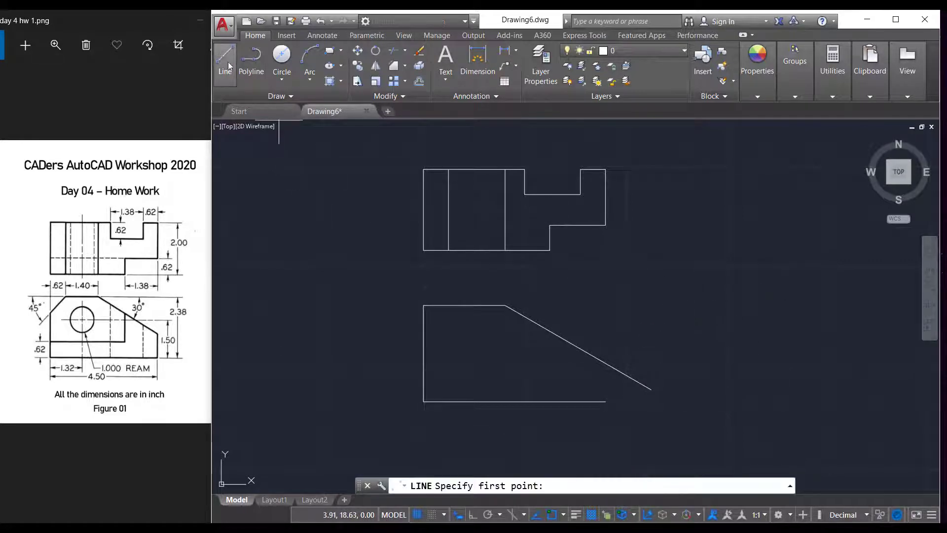
click(472, 515)
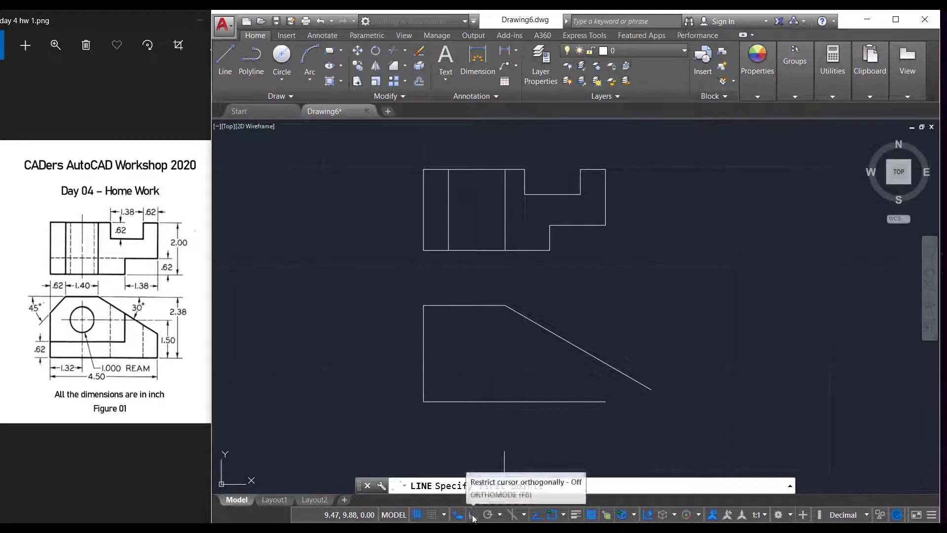
click(606, 402)
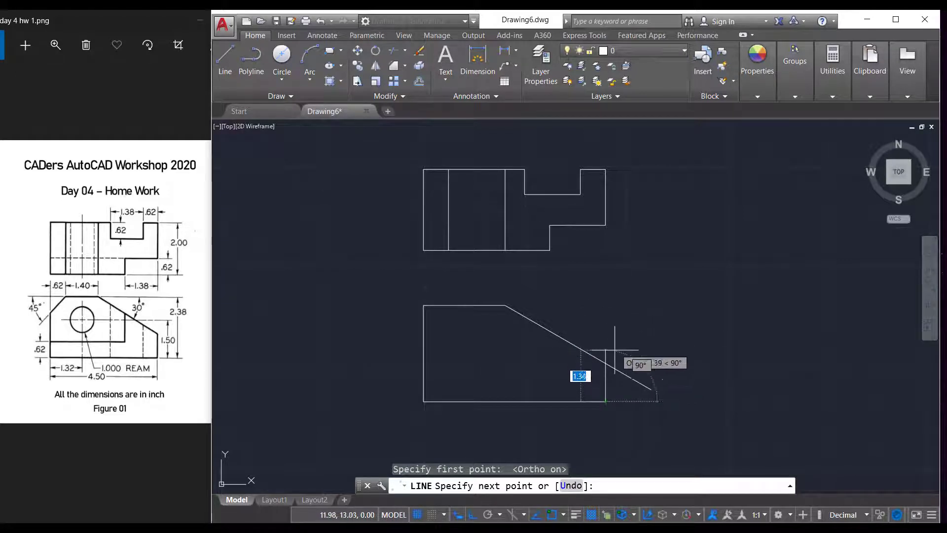
click(611, 323)
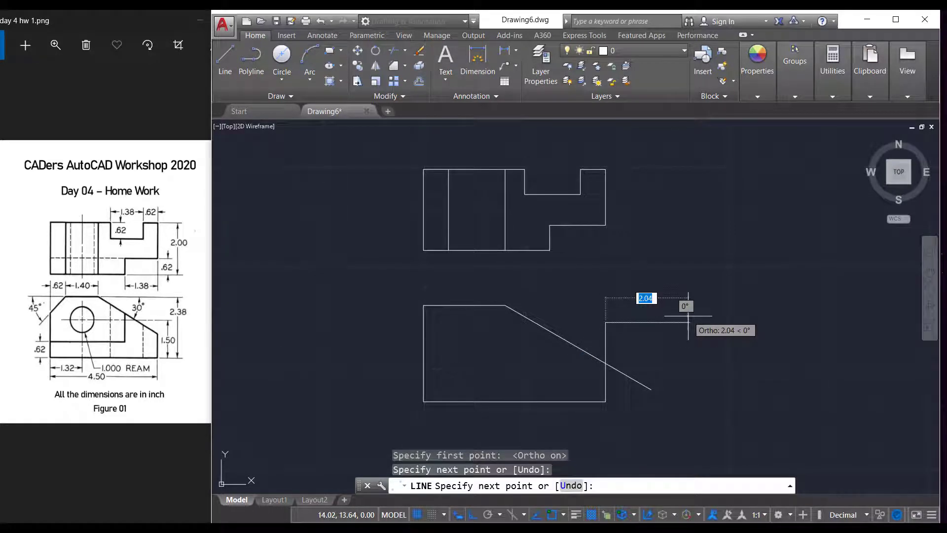
key(Escape)
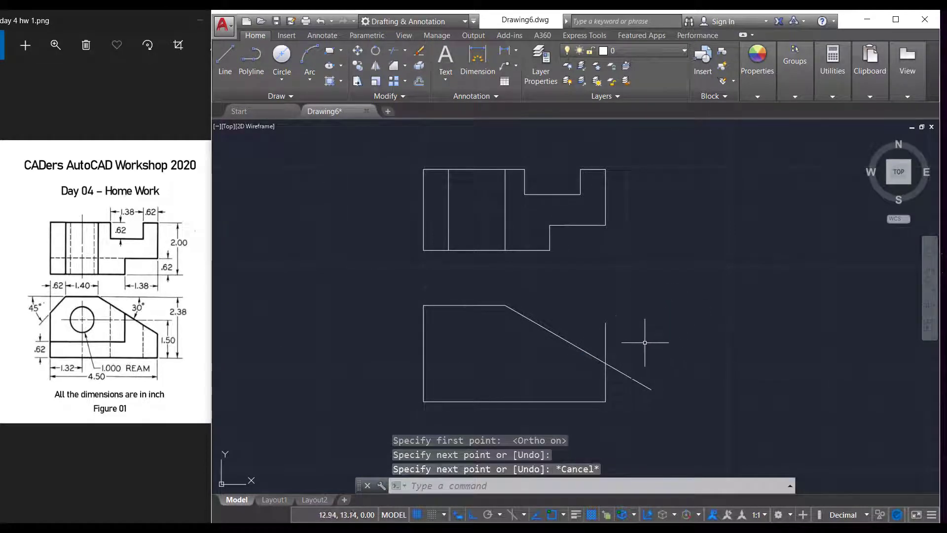
Step: Trim the vertical stub above the slope and the slope's tail past the right edge
click(405, 50)
click(409, 69)
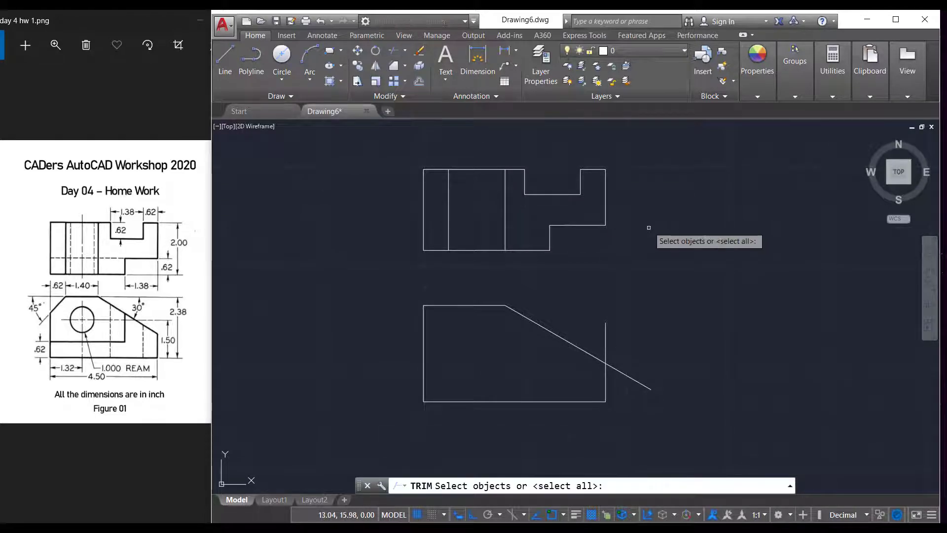
key(Return)
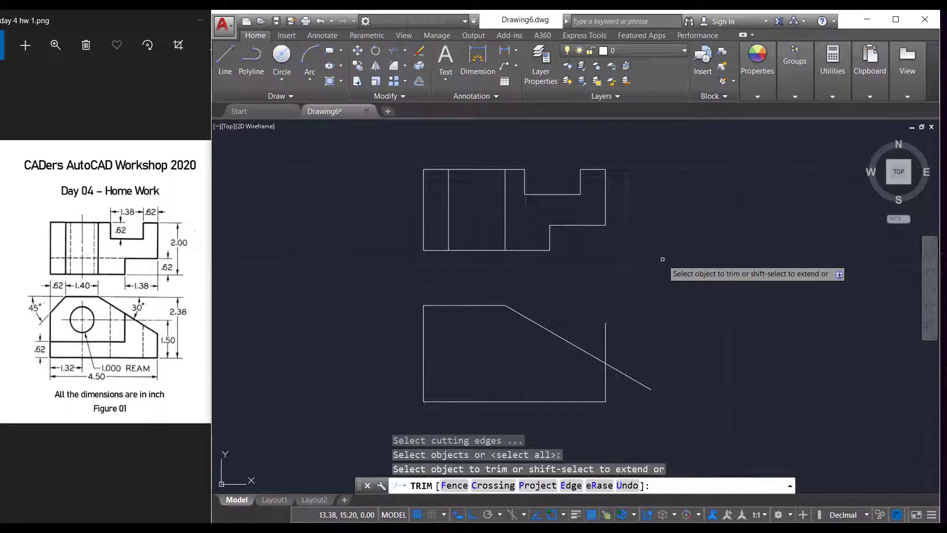
click(605, 338)
click(632, 376)
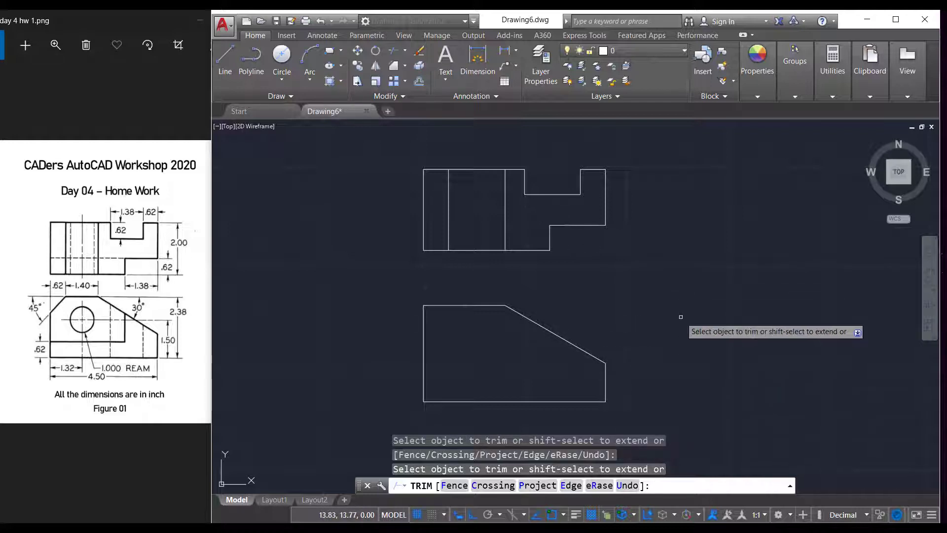
key(Escape)
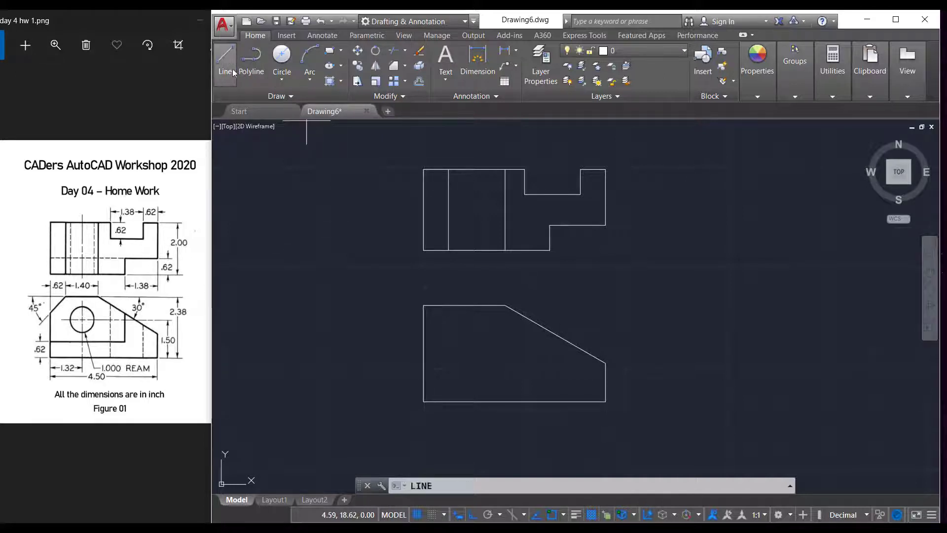
Step: Draw a step line 0.62 up from the lower-left corner, 3.12 across, then up past the slope
click(423, 401)
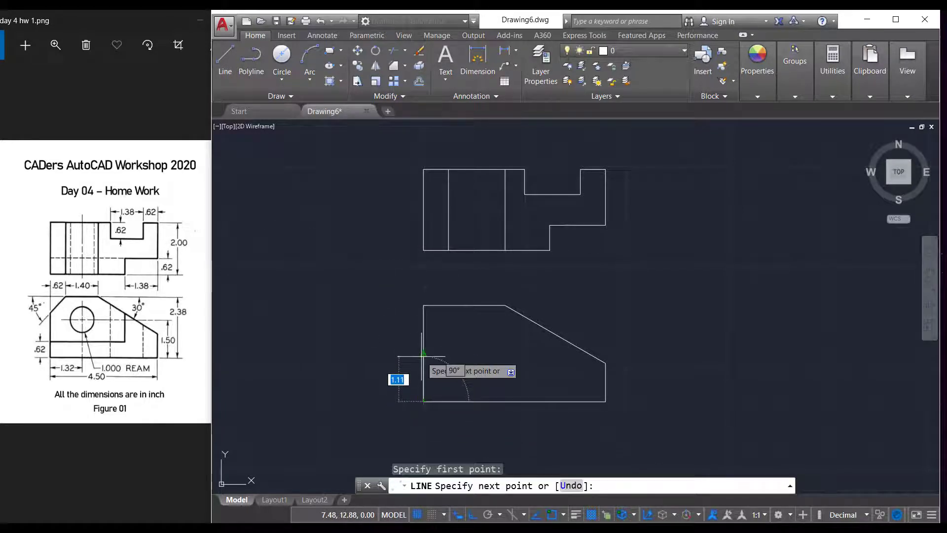
text(.62)
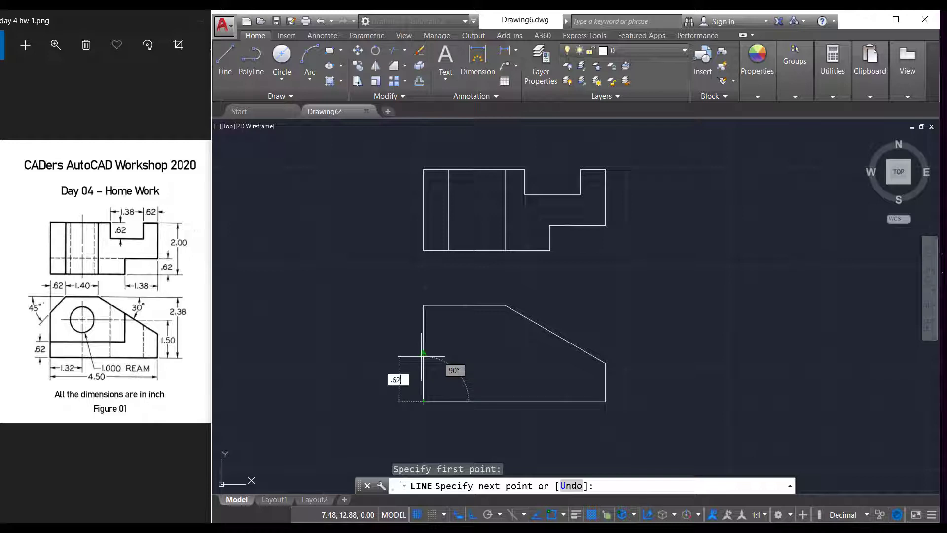
key(Return)
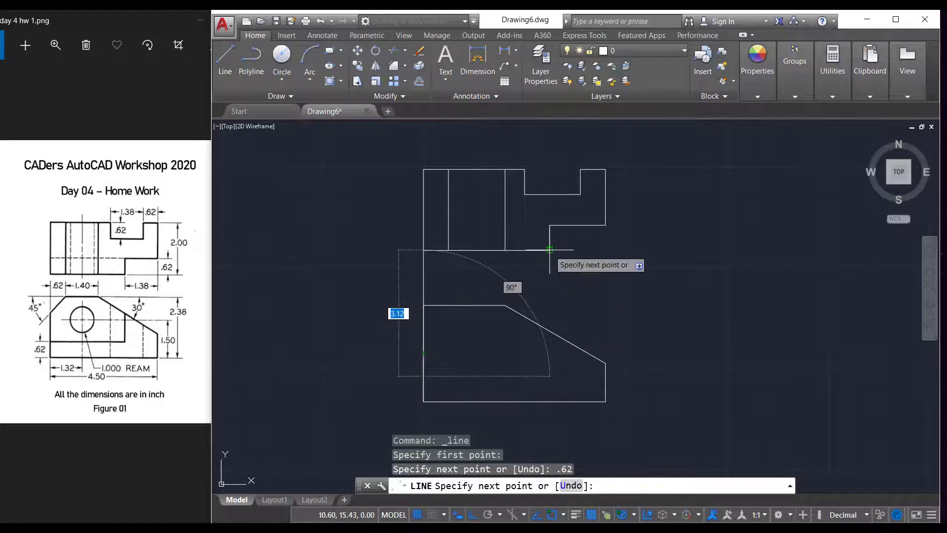
click(550, 376)
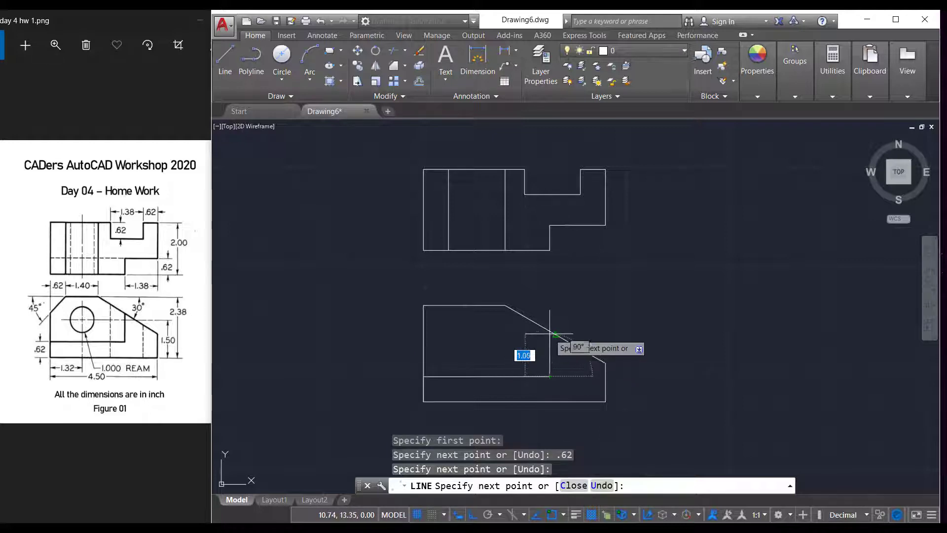
click(549, 300)
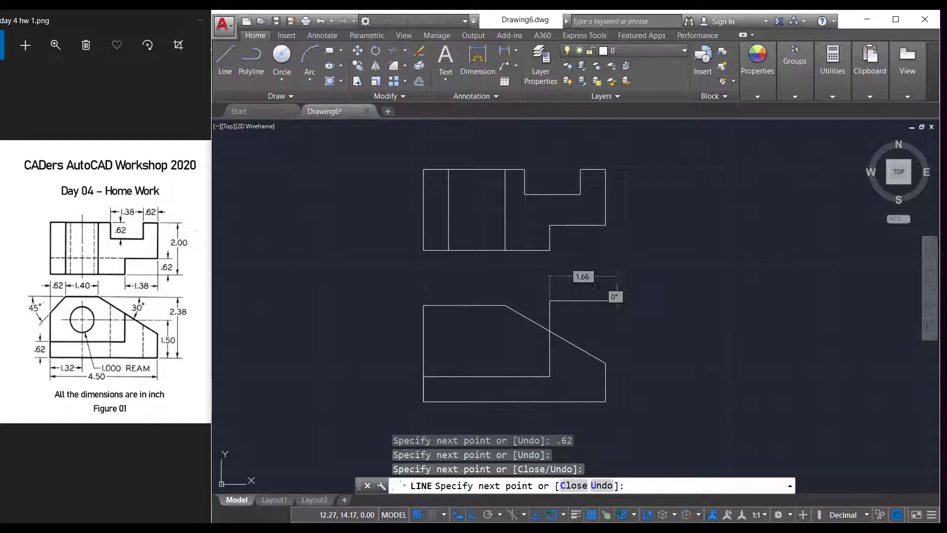
key(Escape)
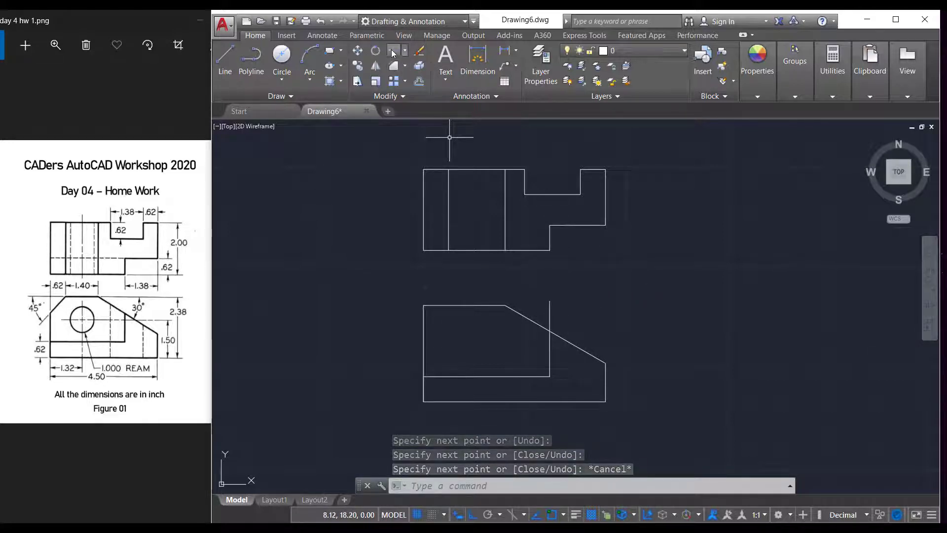
Step: Trim the vertical line's overhang above the sloped edge
click(393, 65)
key(Return)
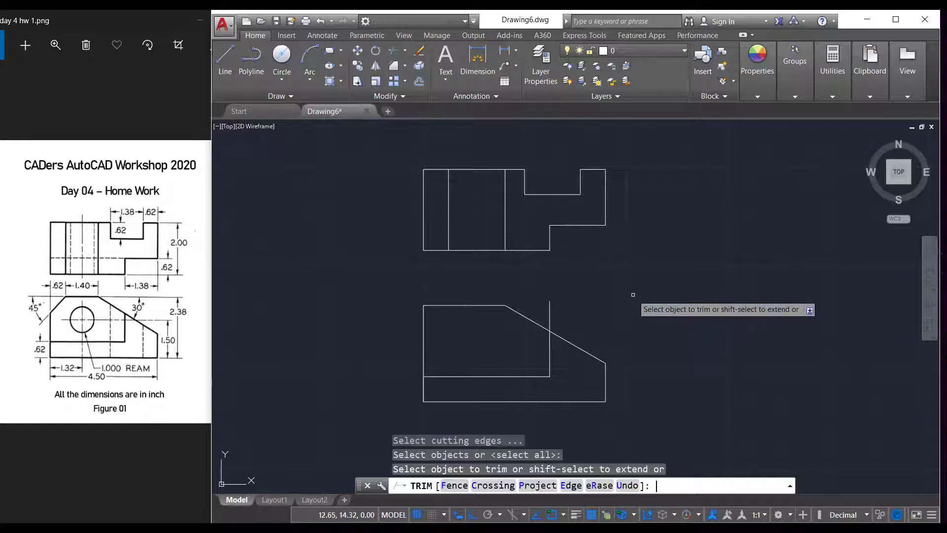
click(551, 312)
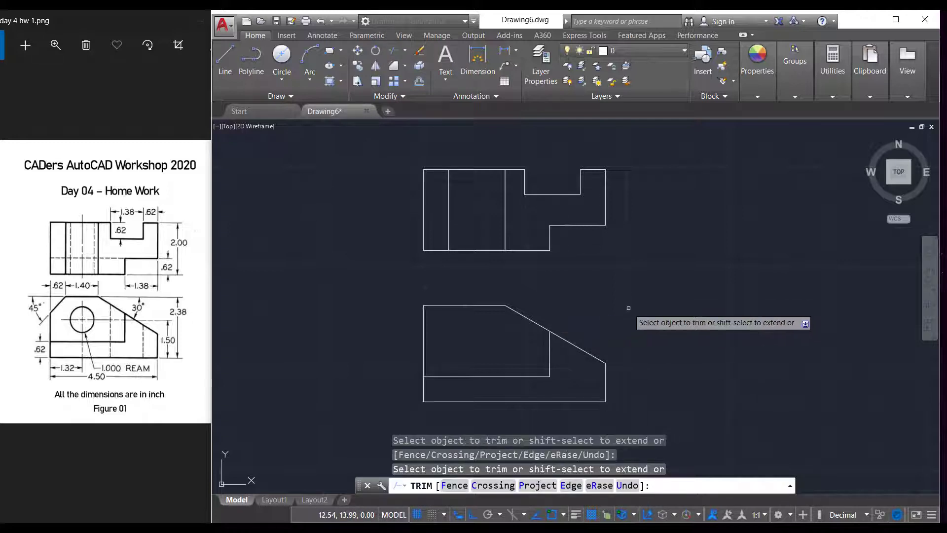
key(Escape)
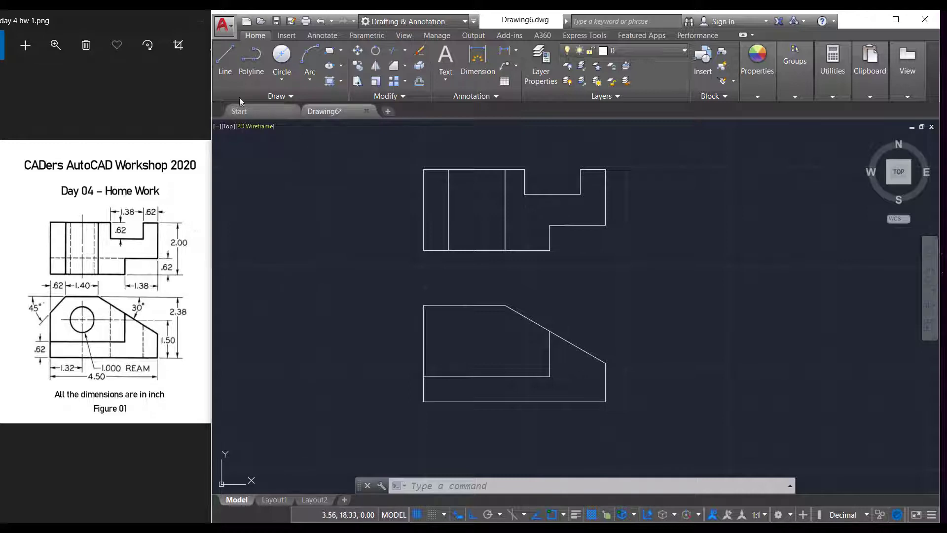
Step: Draw a construction line from the bottom-left corner, 1.32 right and 1.5 up
click(226, 64)
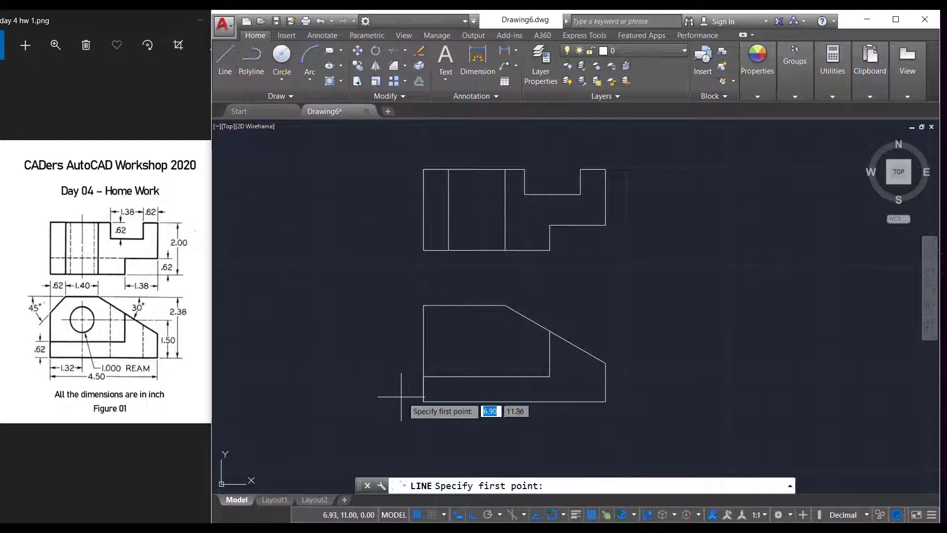
click(423, 401)
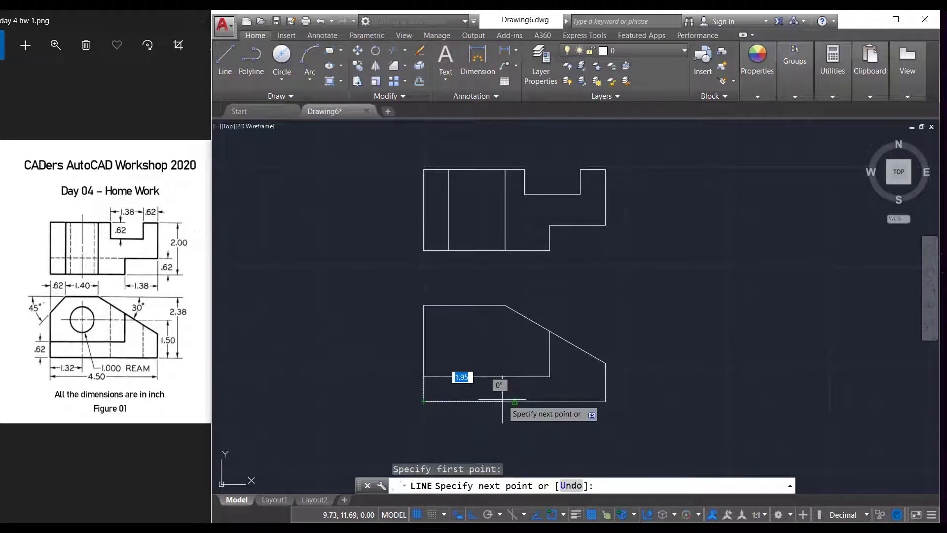
text(1.)
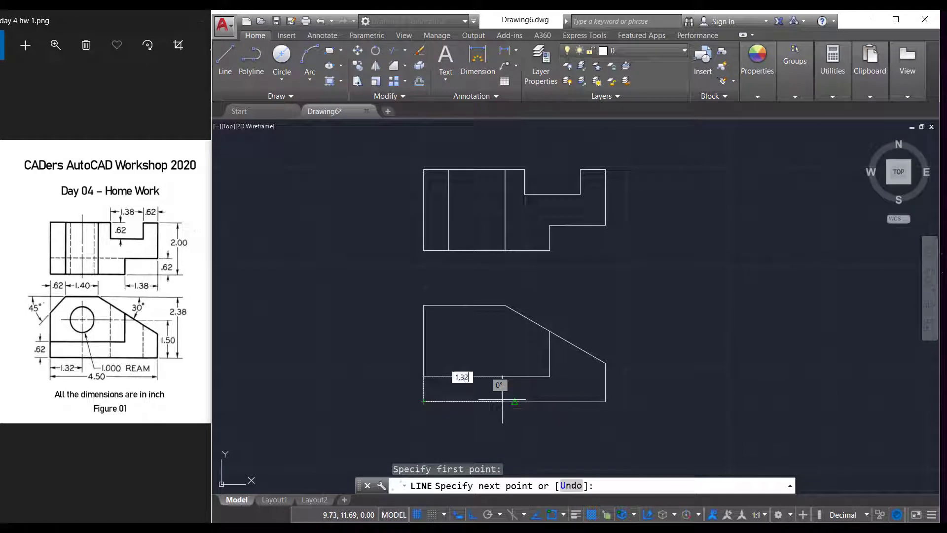
key(Return)
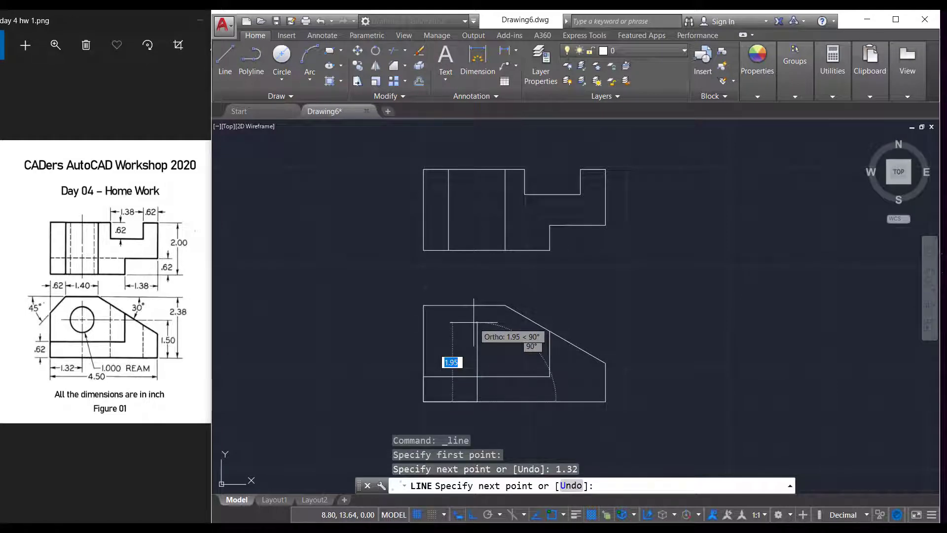
text(1)
key(Return)
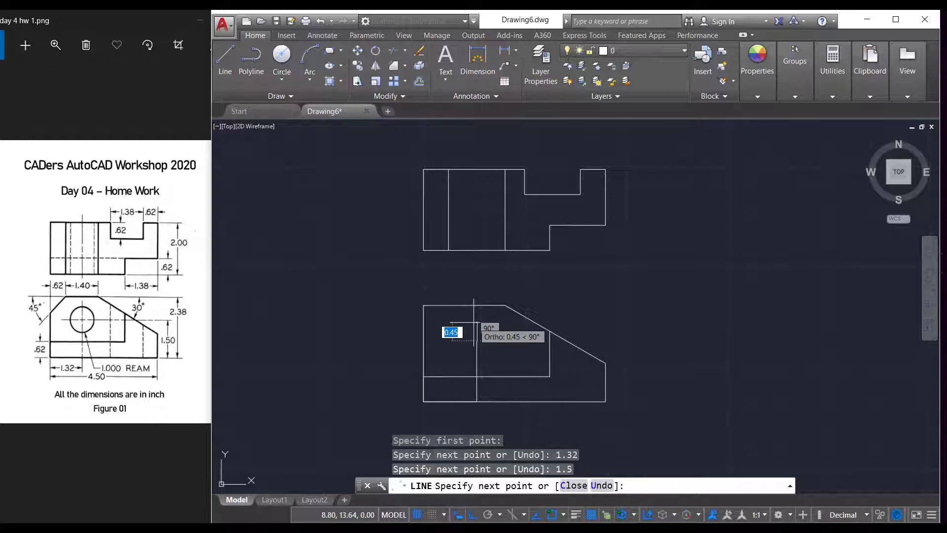
key(Escape)
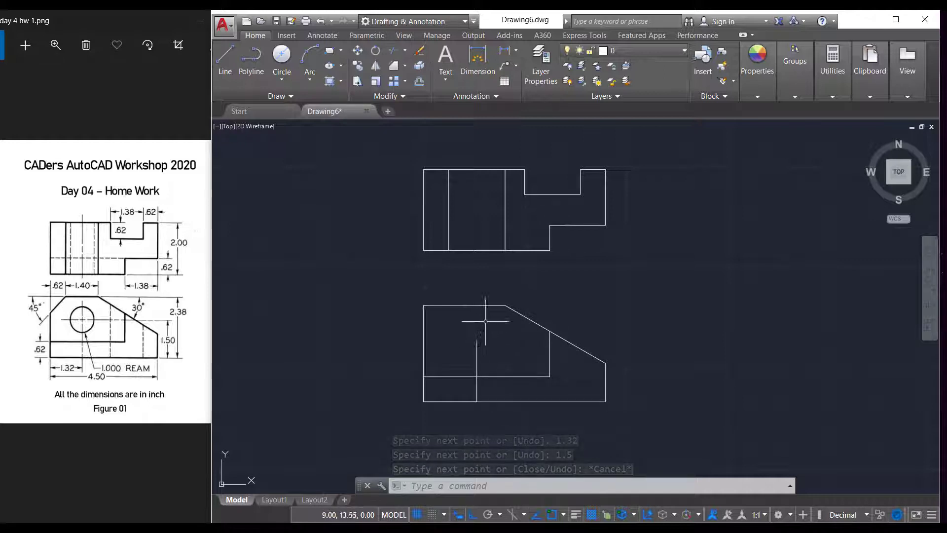
Step: Draw a 1-diameter circle centred on the construction line's top end and select the lines beneath it
click(282, 78)
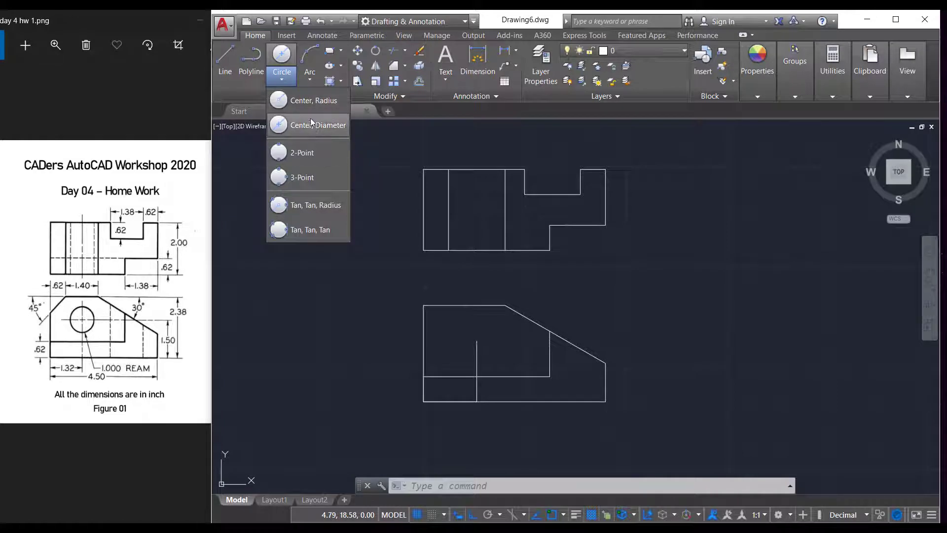
click(310, 126)
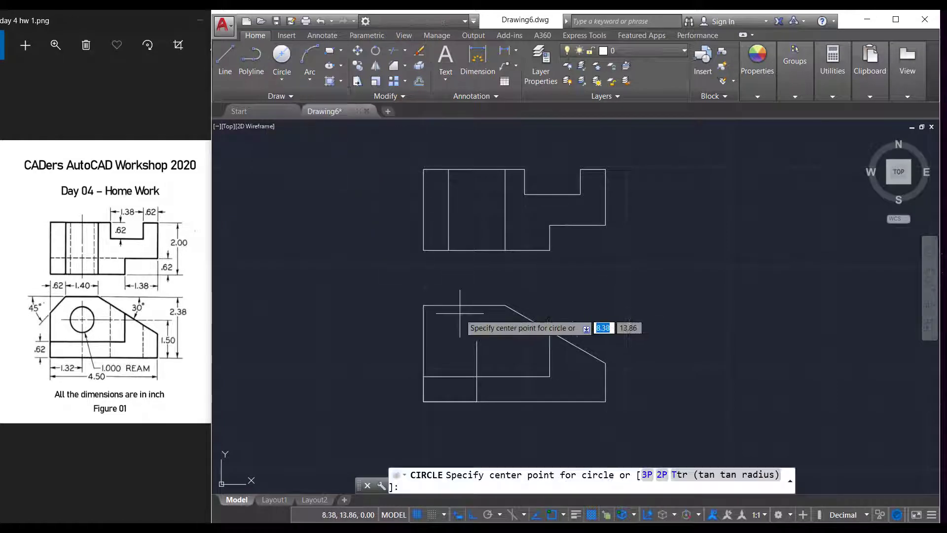
click(476, 340)
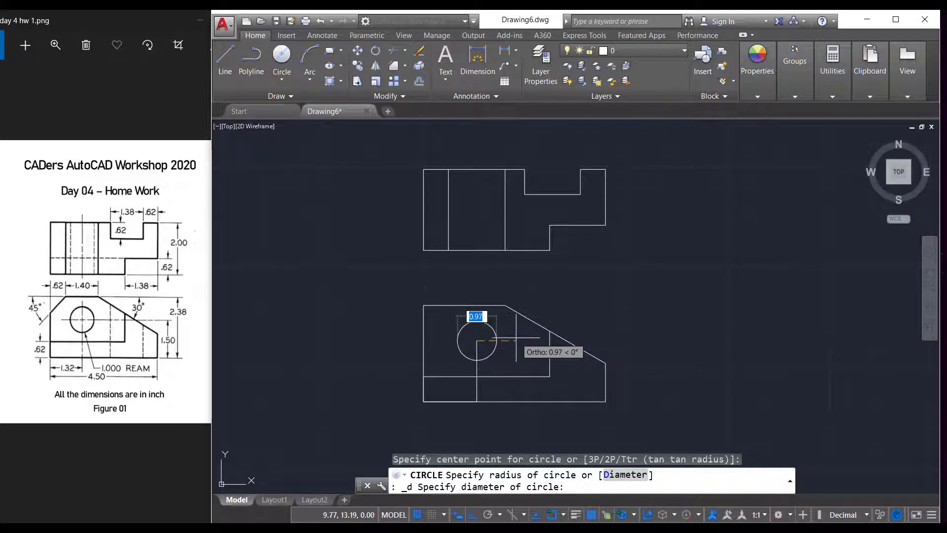
text(1)
key(Return)
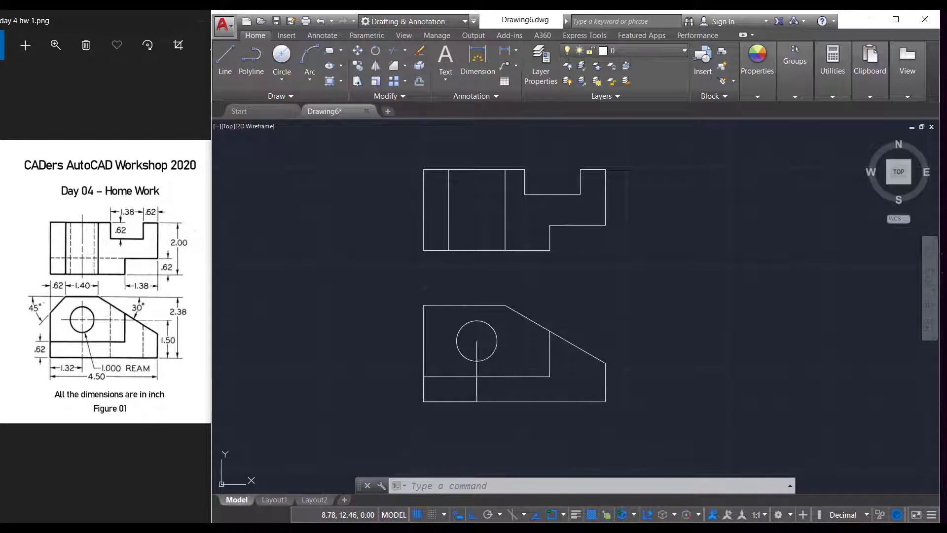
click(476, 365)
click(450, 401)
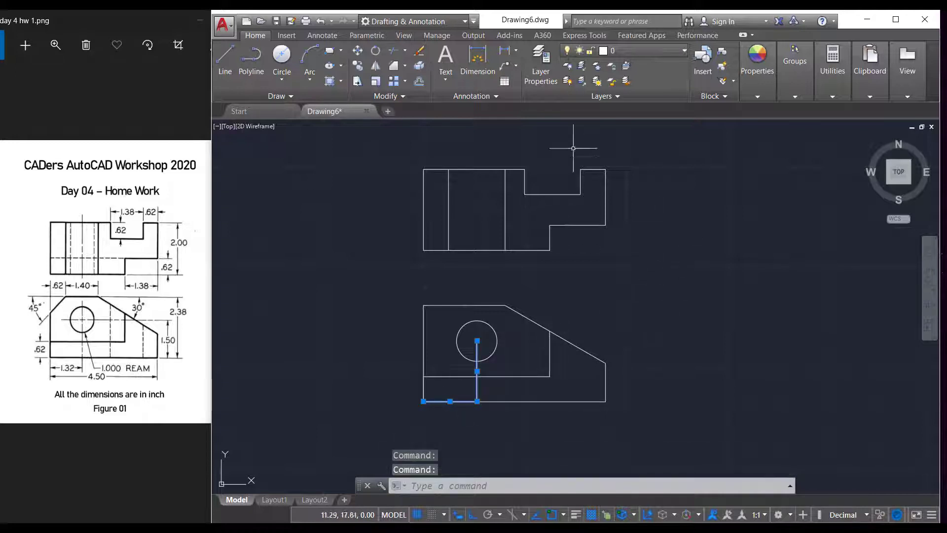
Step: Delete the construction lines under the circle, check the reference drawing, and return to Drawing6
key(Delete)
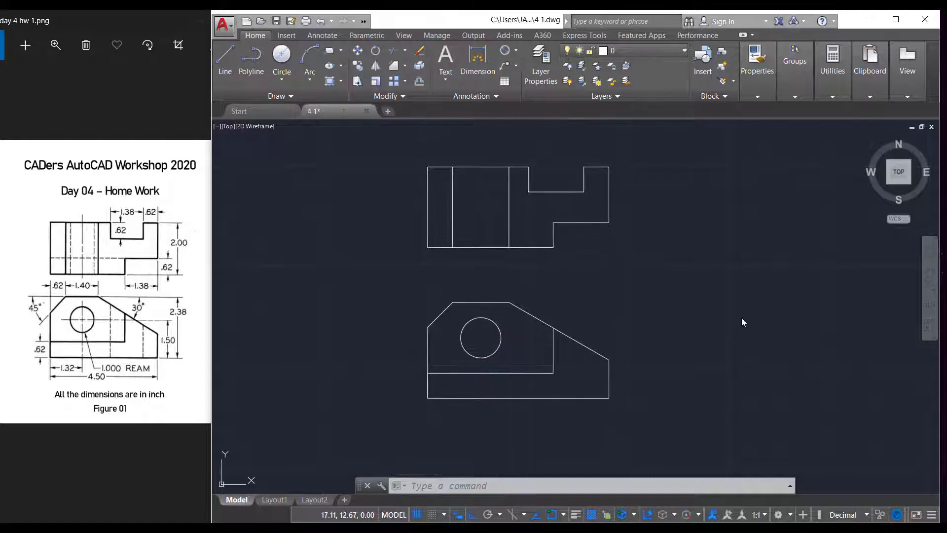
click(427, 385)
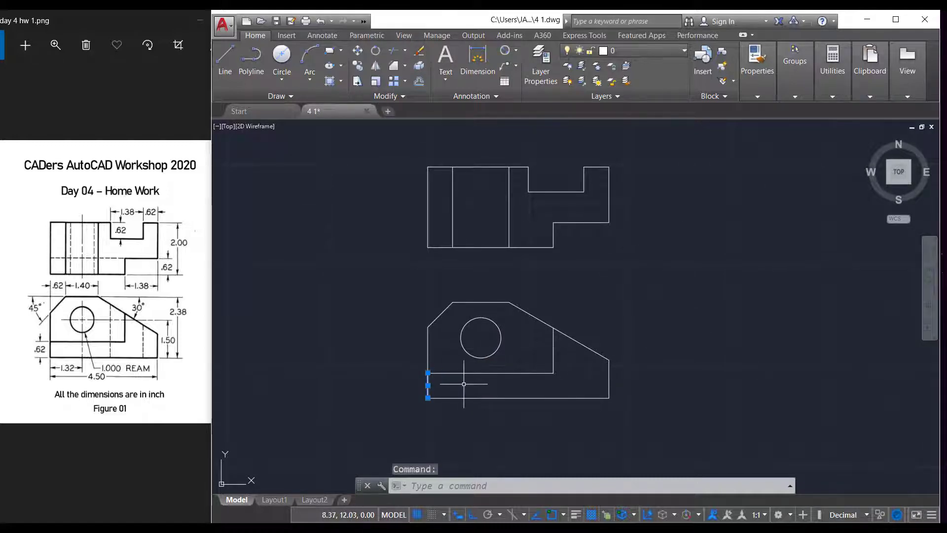
click(420, 58)
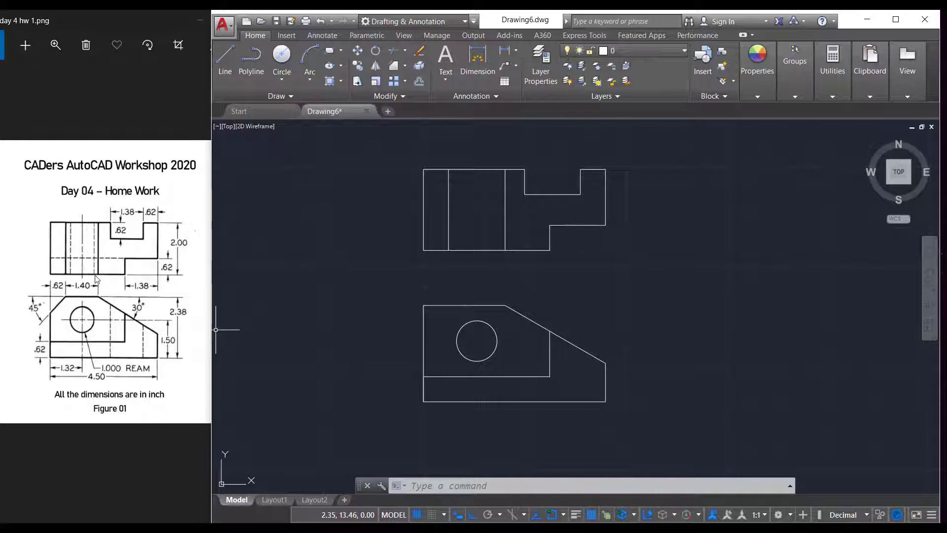
Step: Draw a horizontal line from the step's inner corner to the upper view's left edge
click(226, 61)
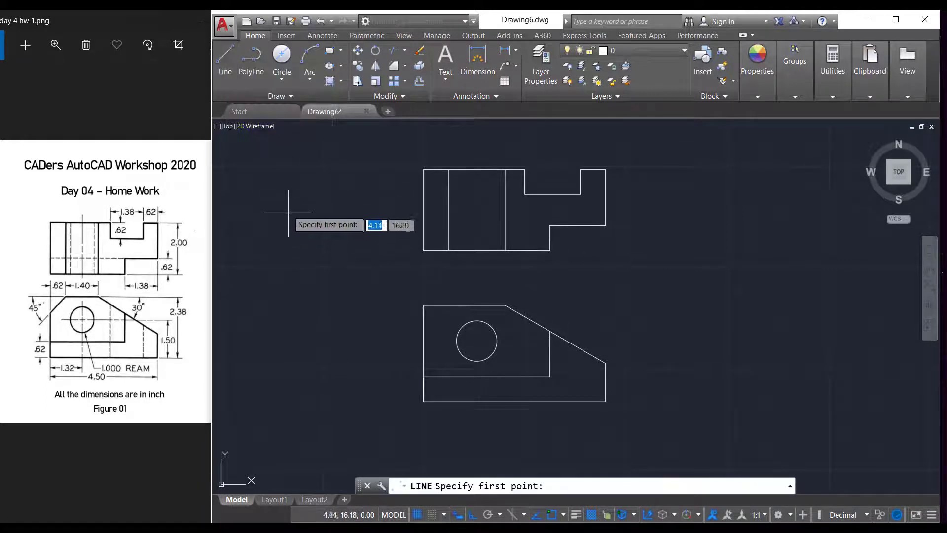
click(550, 225)
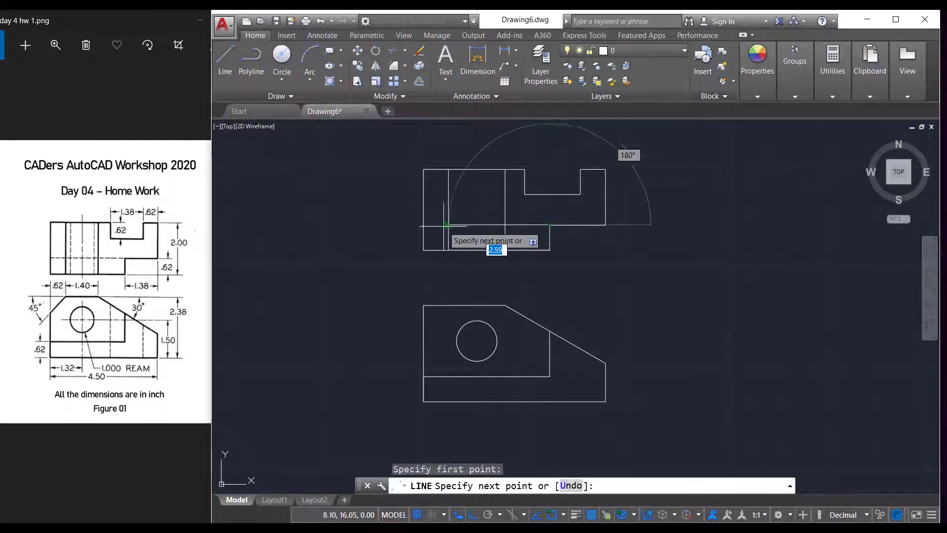
click(423, 226)
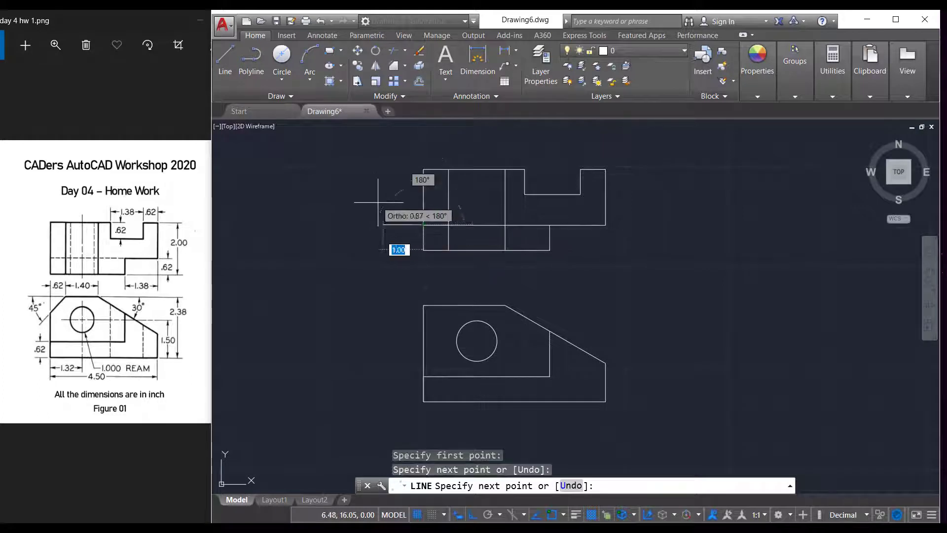
key(Escape)
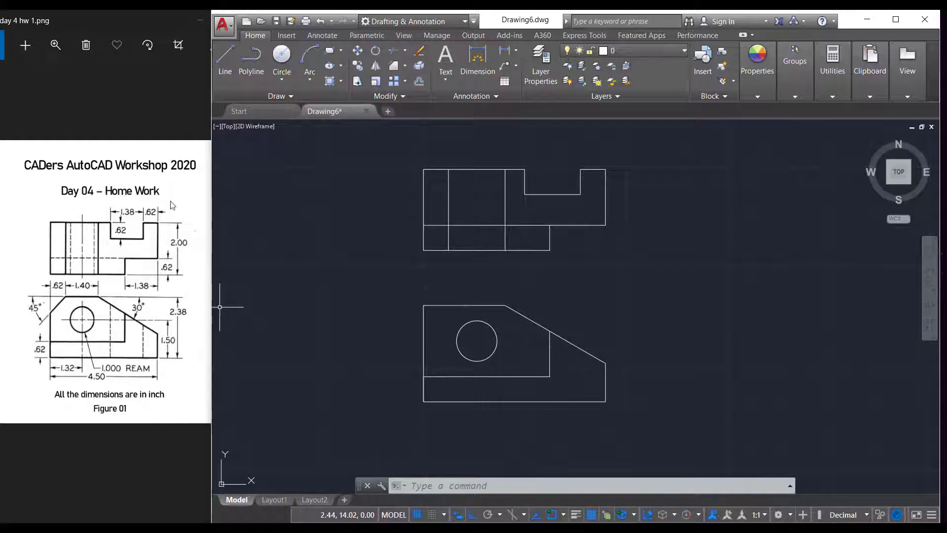
Step: Draw vertical lines in the upper view aligned with the circle's left and right edges
text(l)
key(Return)
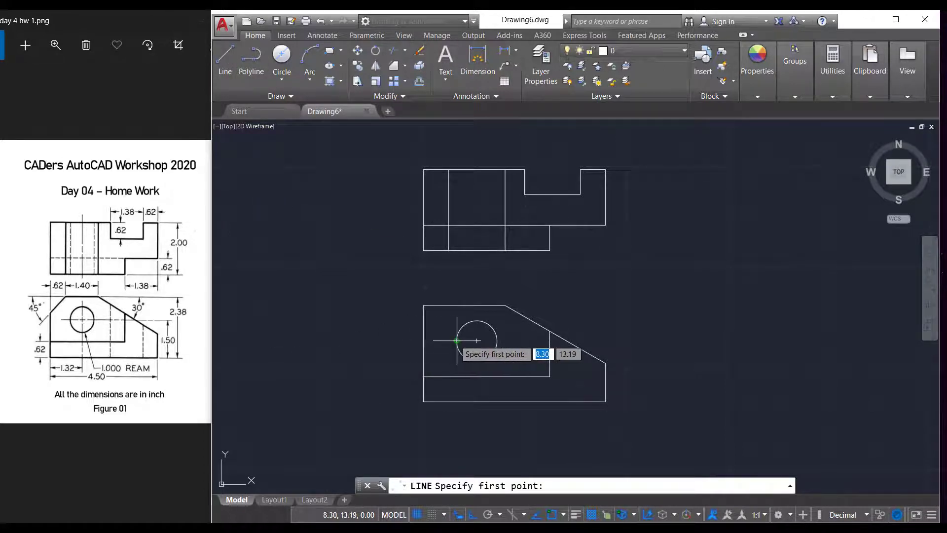
click(456, 250)
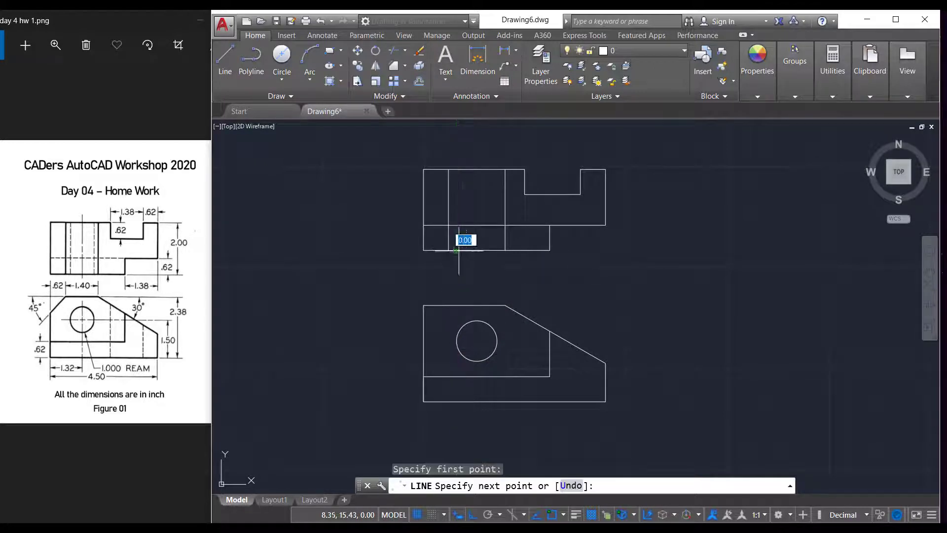
click(457, 169)
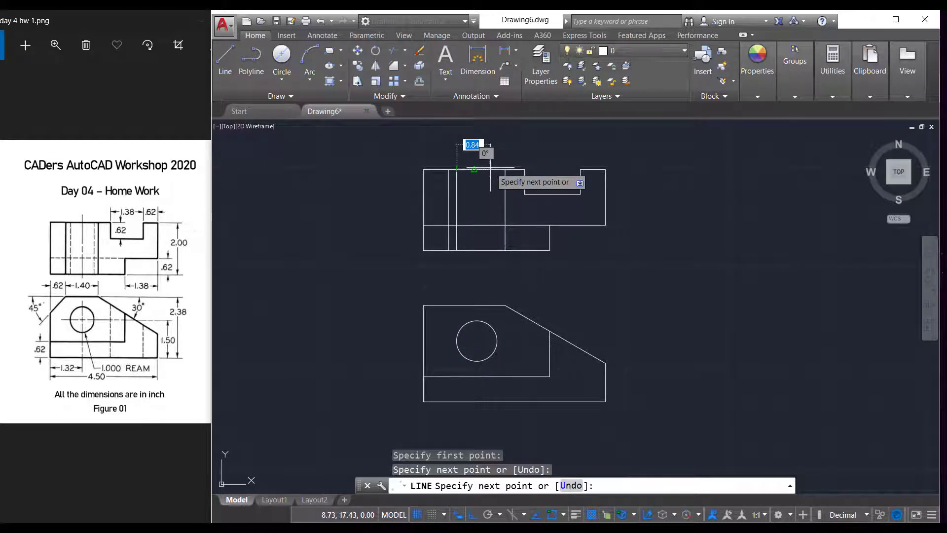
key(Escape)
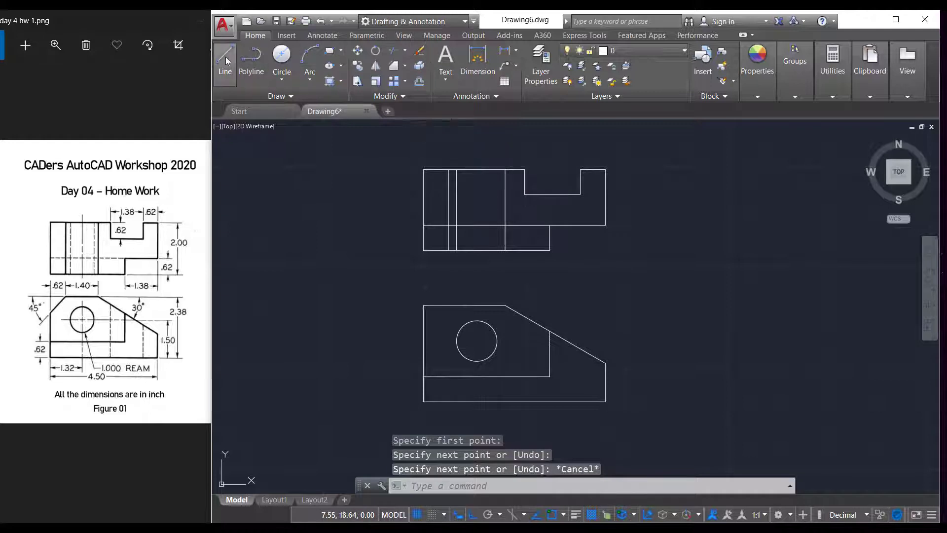
click(226, 57)
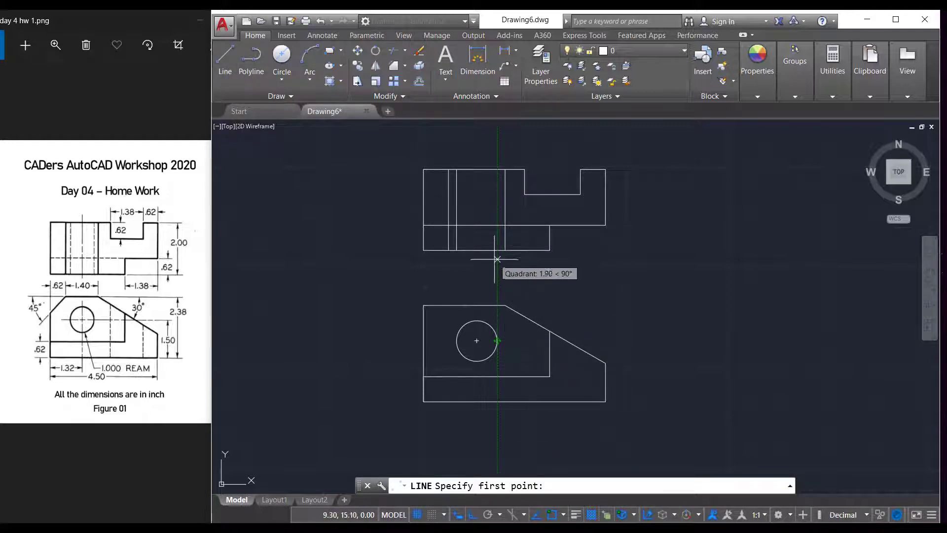
click(497, 250)
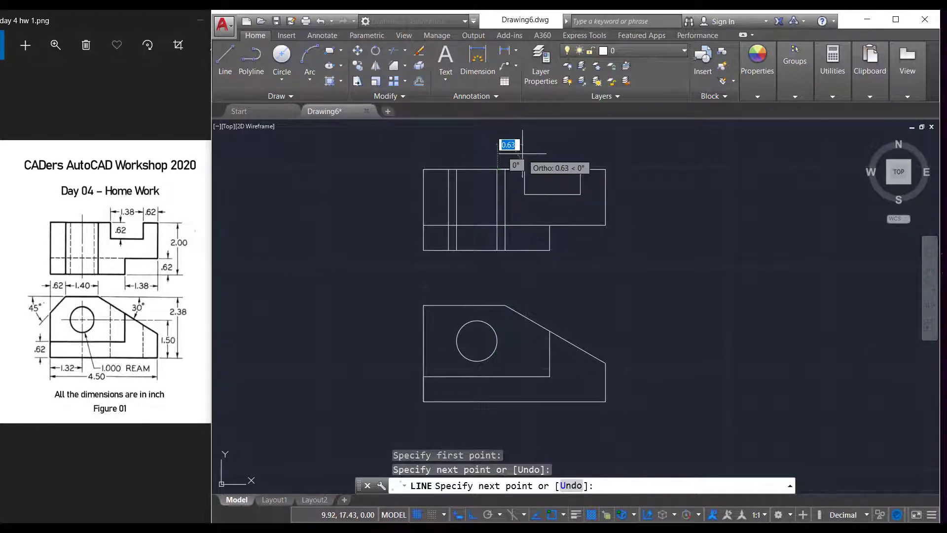
key(Escape)
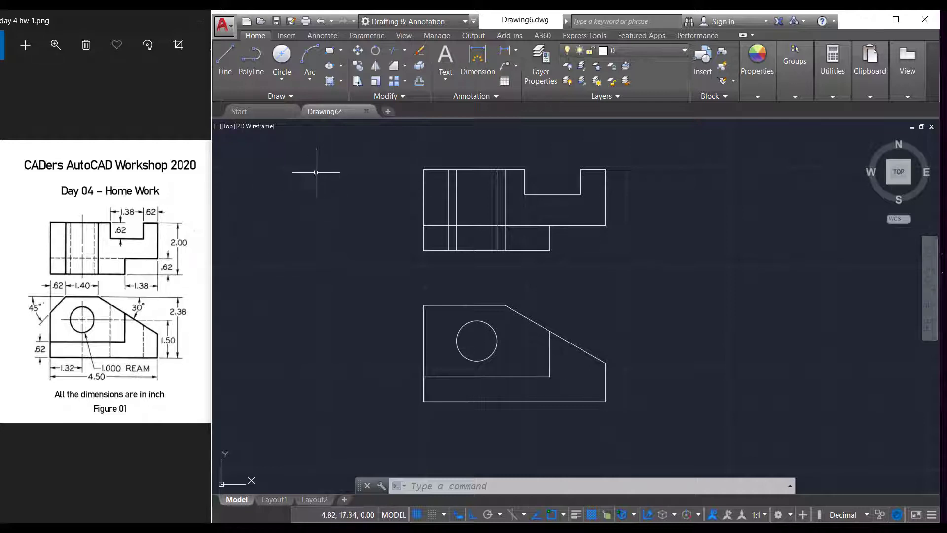
Step: Draw vertical edges in the lower view from the sloped side down to the bottom edge
click(227, 60)
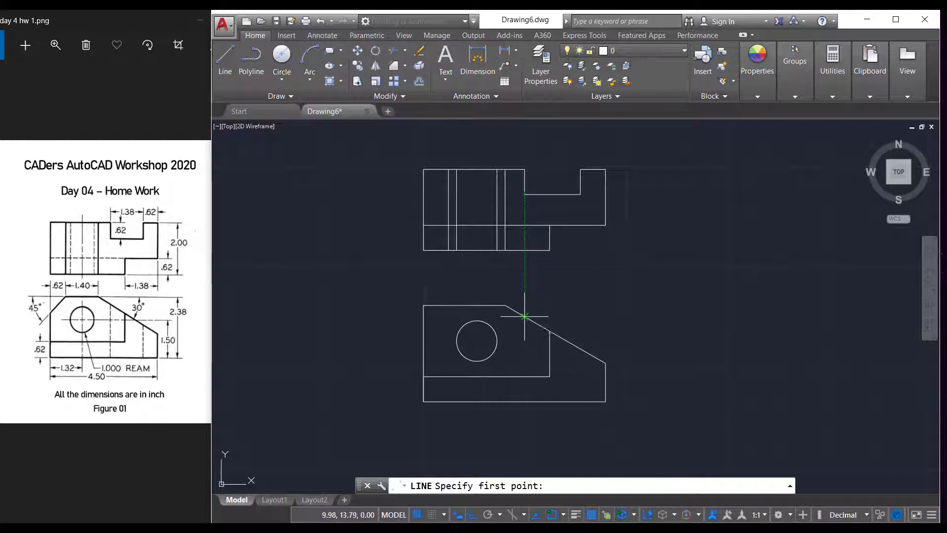
click(524, 317)
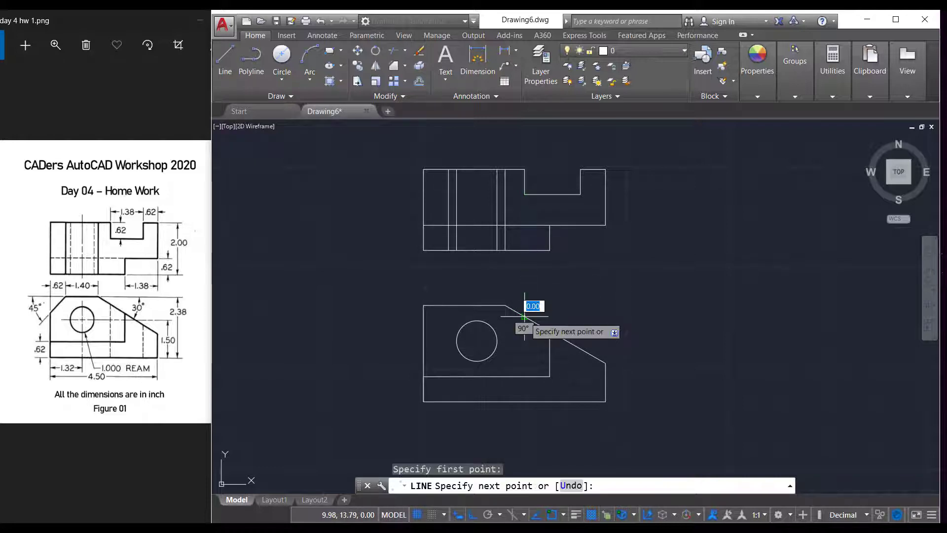
click(525, 401)
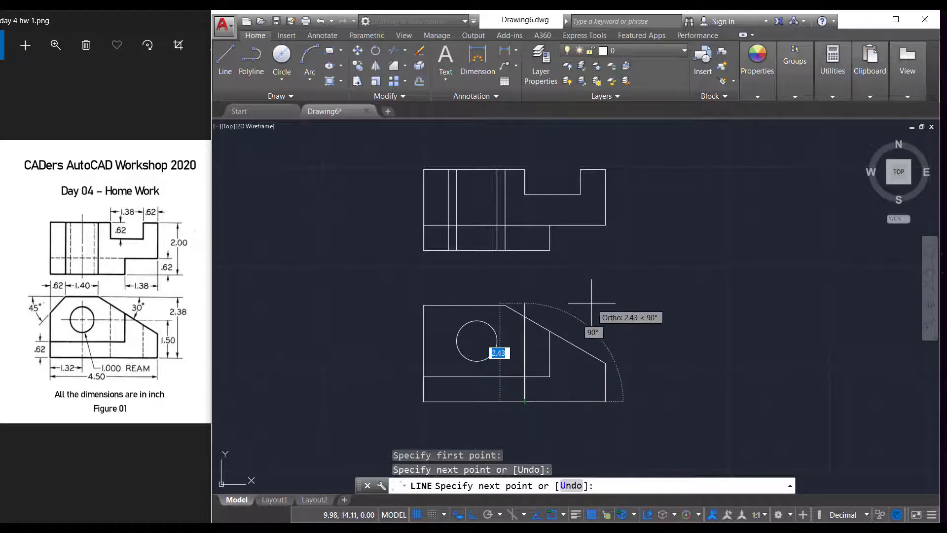
key(Escape)
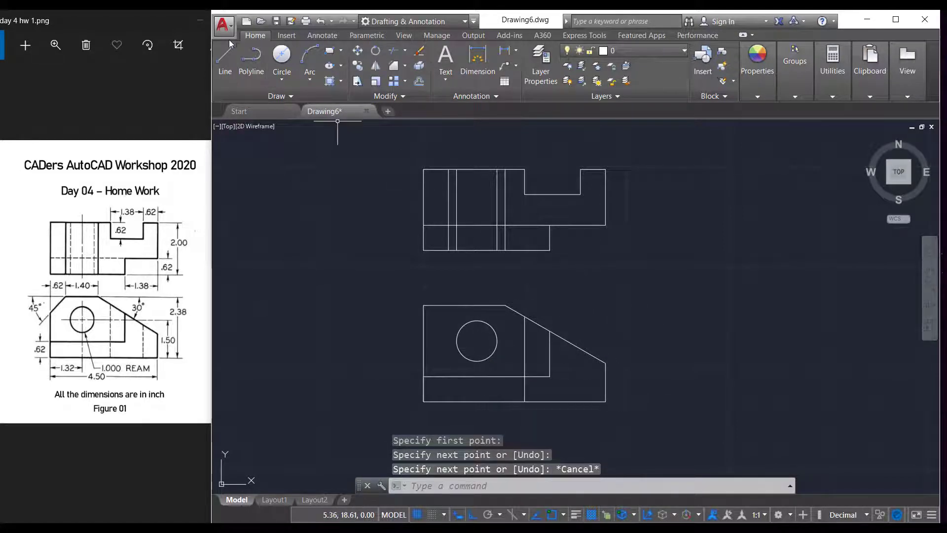
click(226, 52)
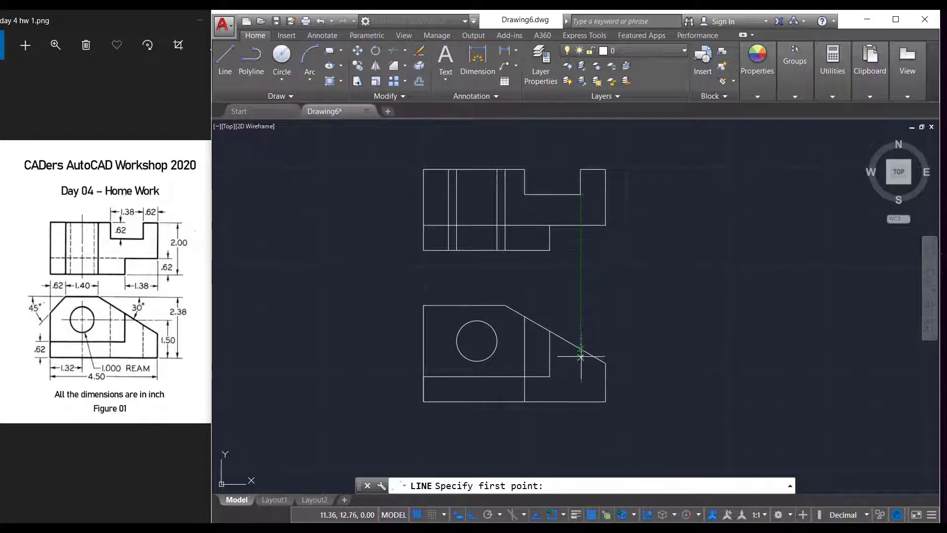
click(581, 401)
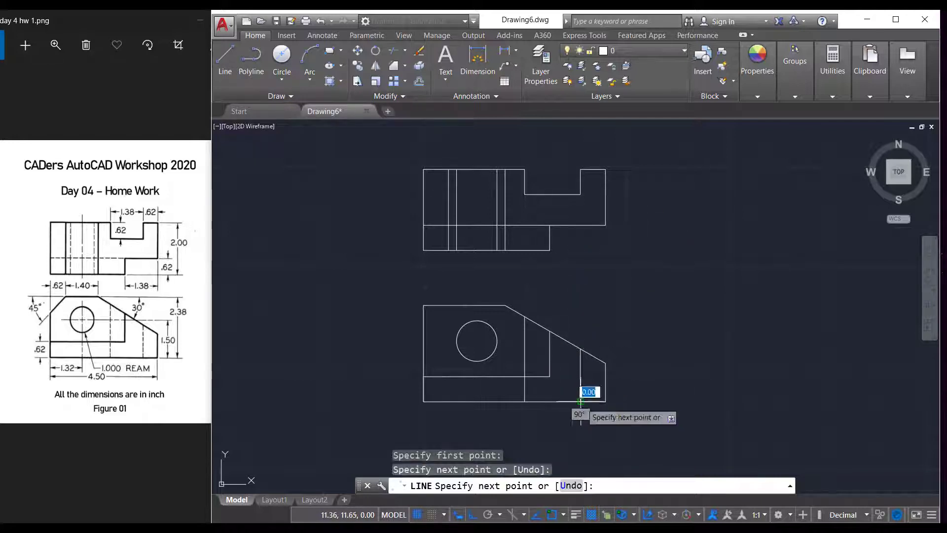
key(Escape)
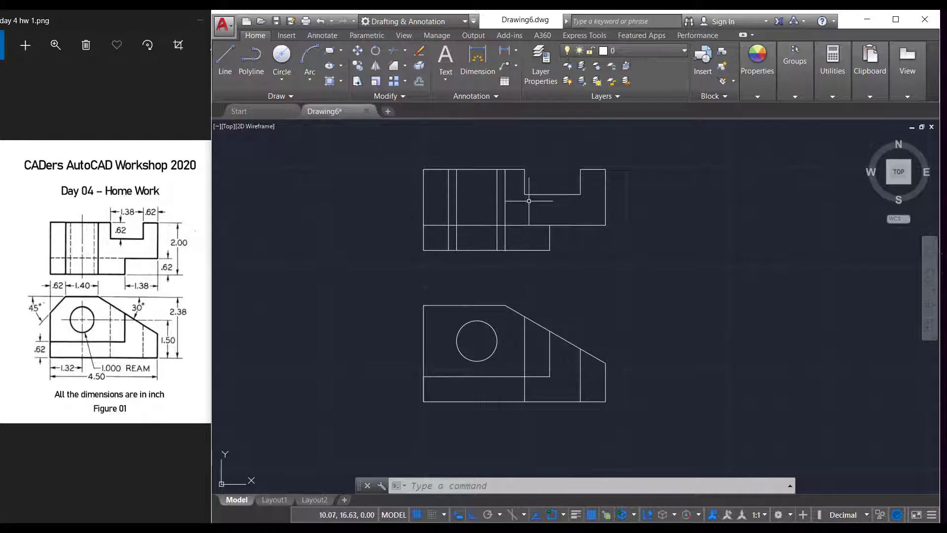
Step: Load the HIDDEN linetype into Drawing6 via the Linetype Manager
click(761, 96)
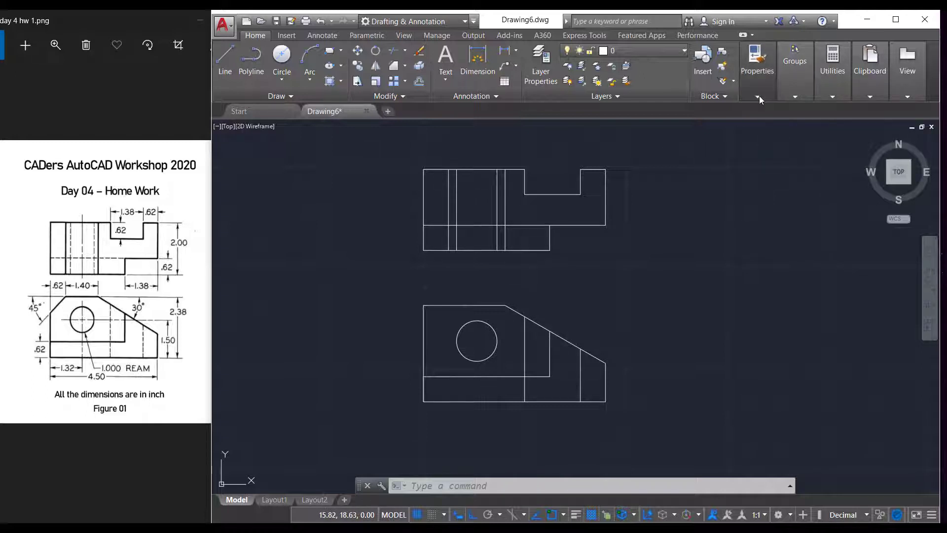
click(884, 140)
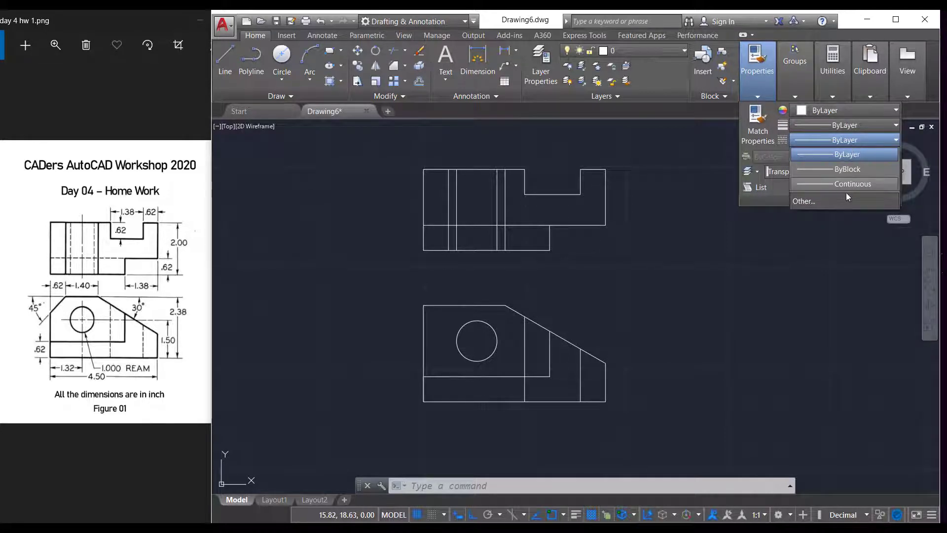
click(804, 200)
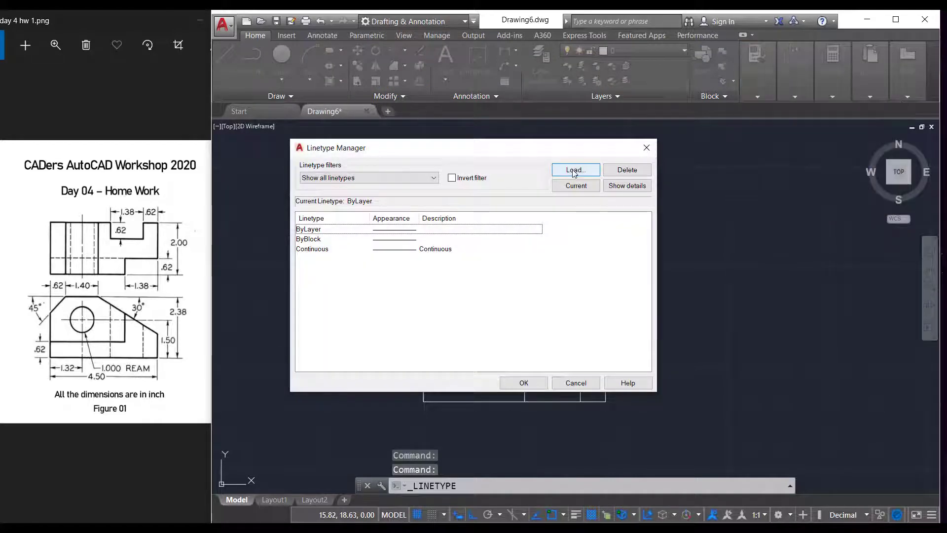
click(576, 171)
scroll(409, 264, down, 4)
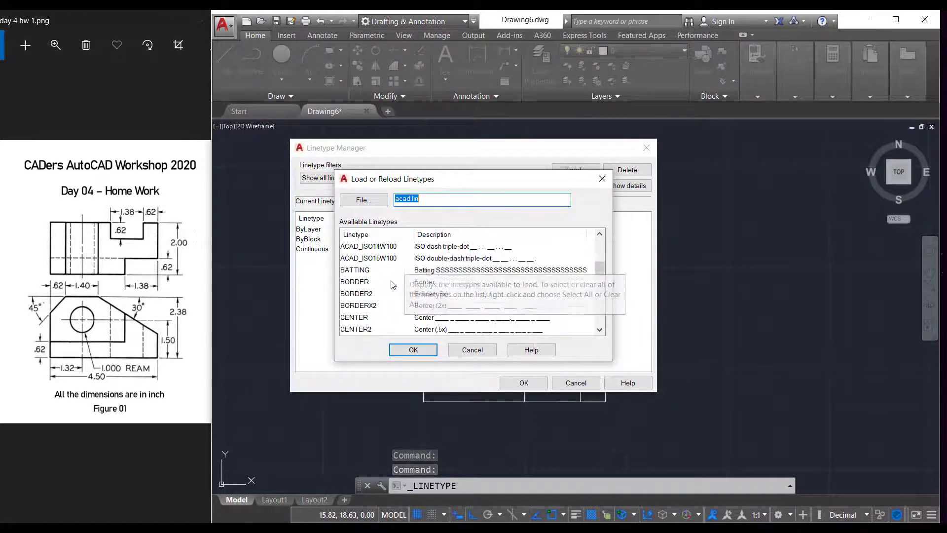
scroll(402, 273, down, 3)
scroll(397, 282, down, 3)
scroll(395, 285, down, 3)
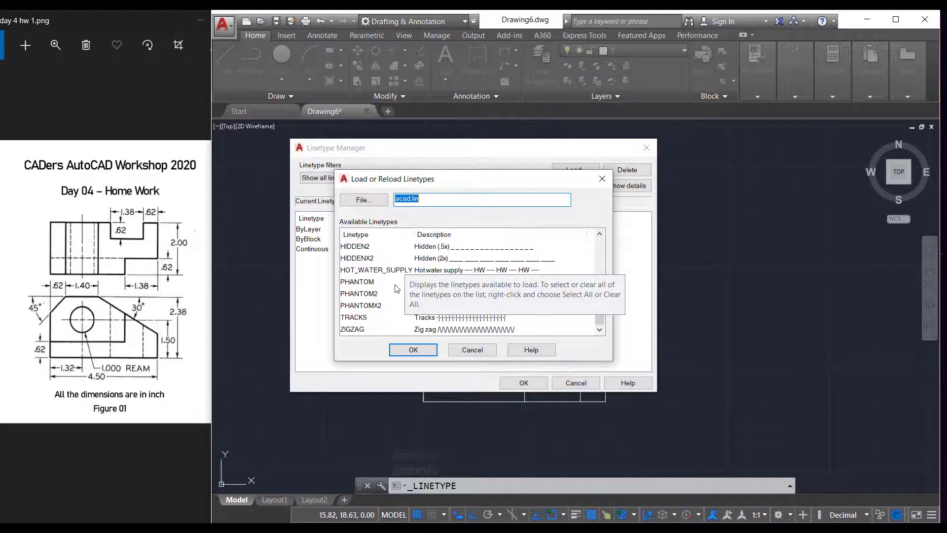
scroll(394, 285, up, 1)
click(364, 271)
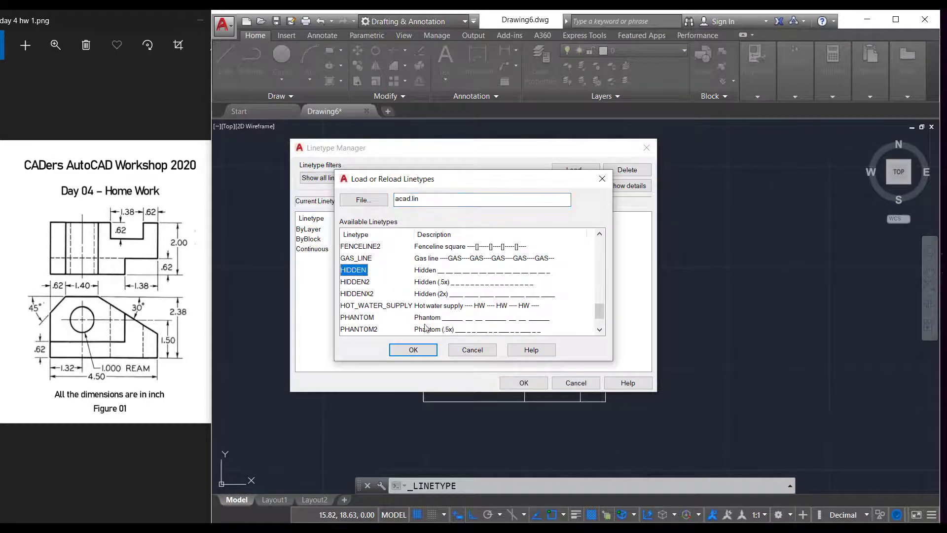
click(423, 350)
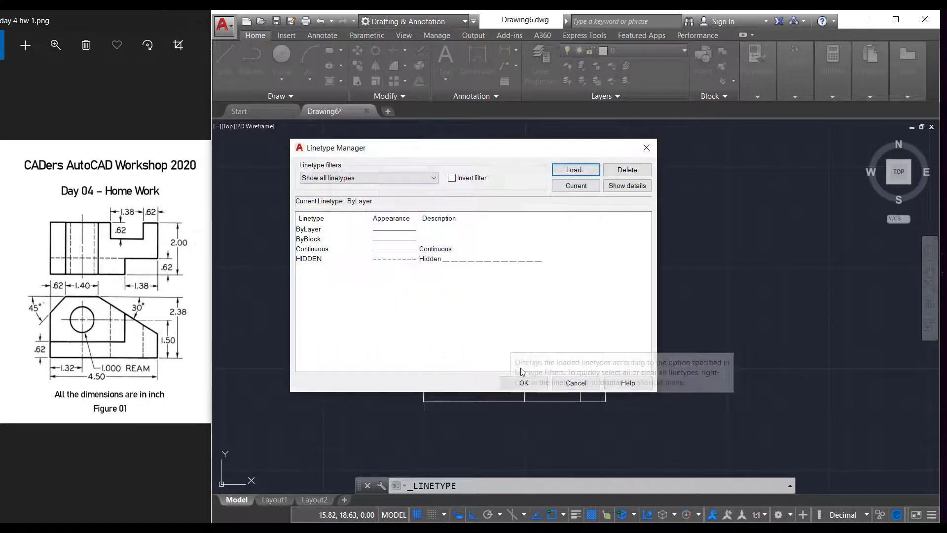
click(525, 384)
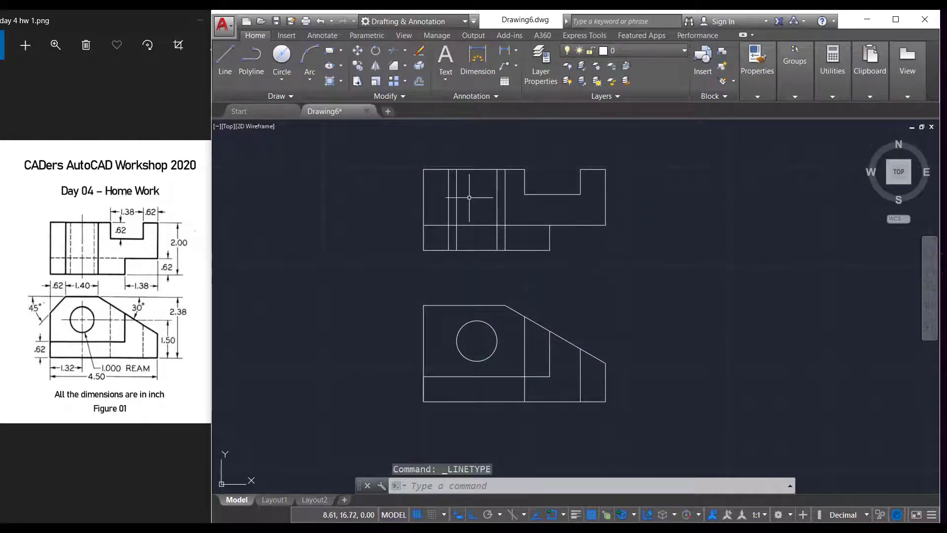
Step: Set the two hole edges, the step line, and two front-view interior edges to HIDDEN linetype
click(457, 205)
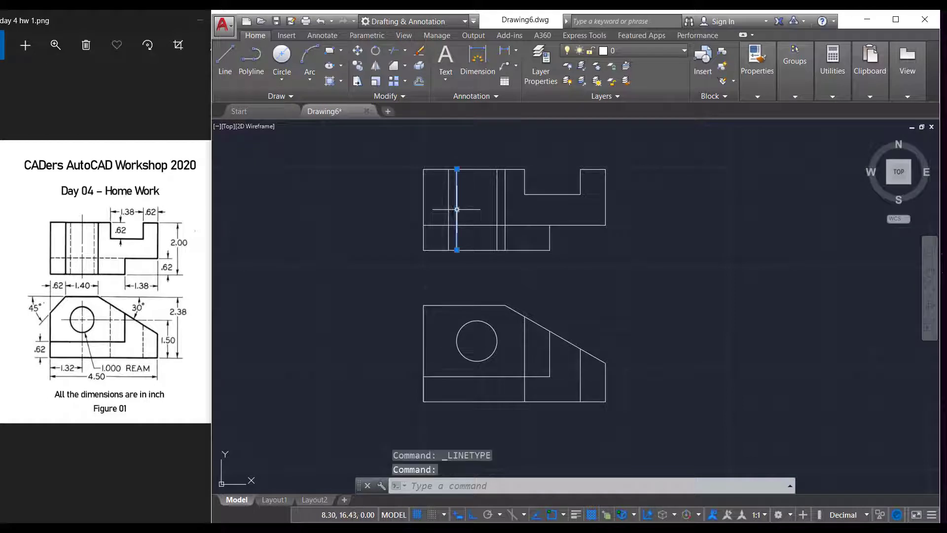
click(497, 206)
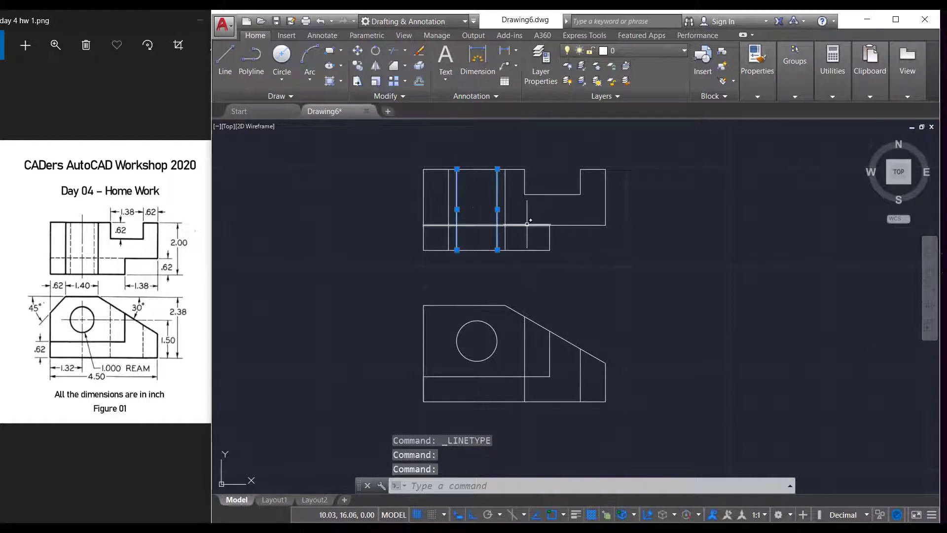
click(528, 225)
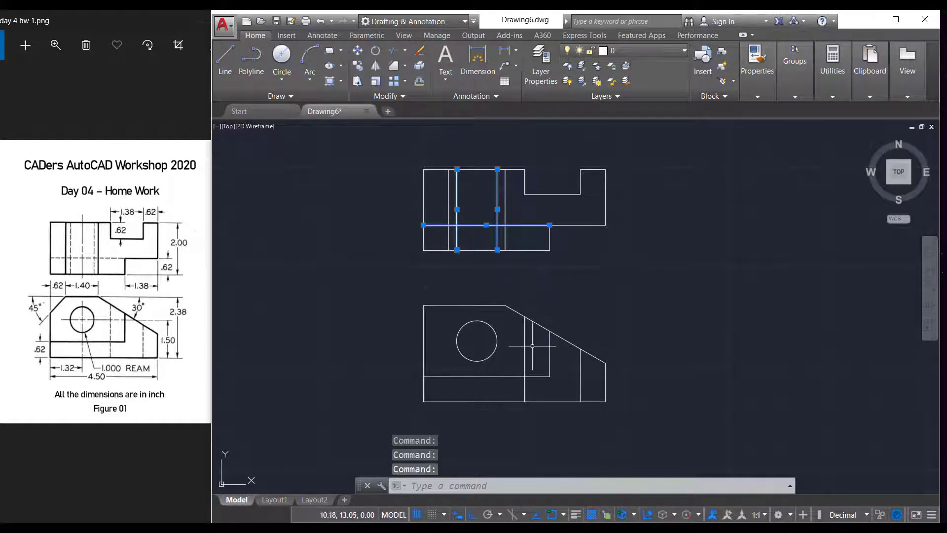
click(525, 345)
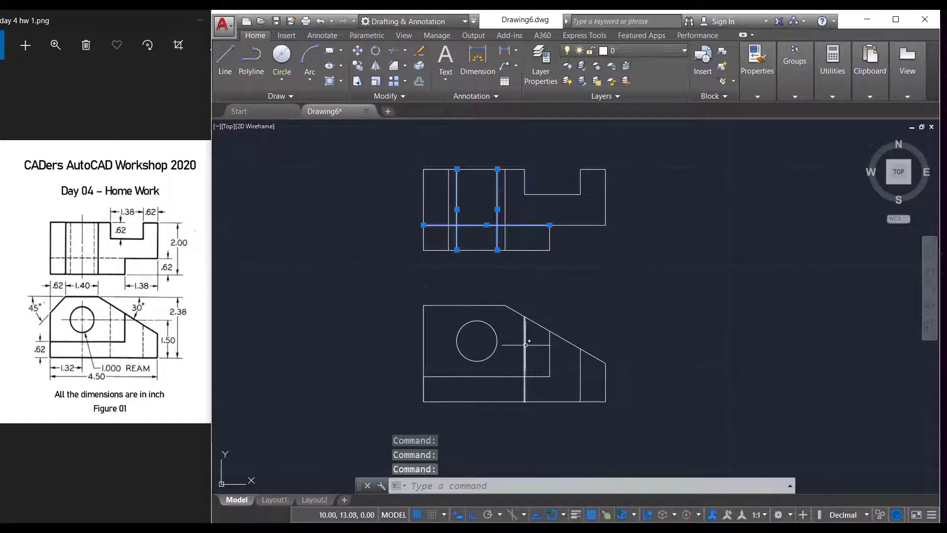
click(581, 361)
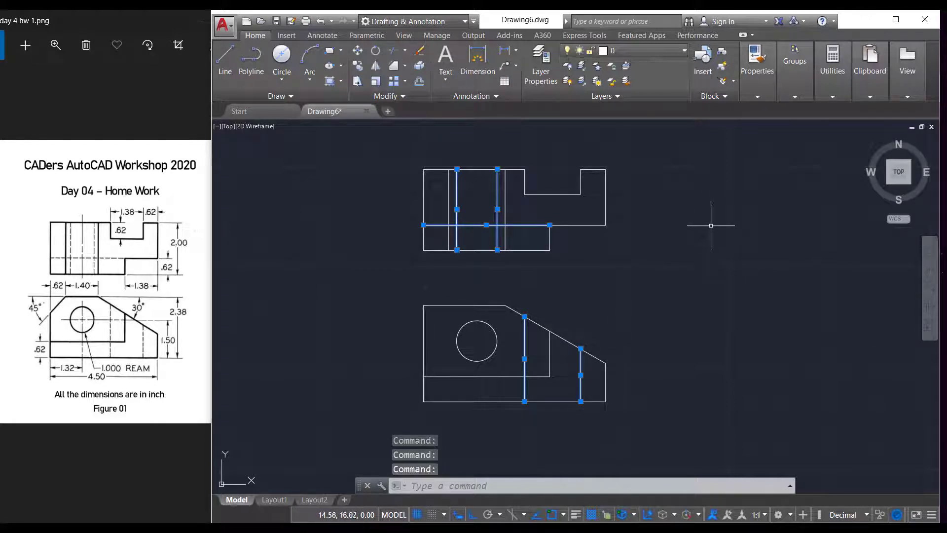
click(762, 96)
click(891, 141)
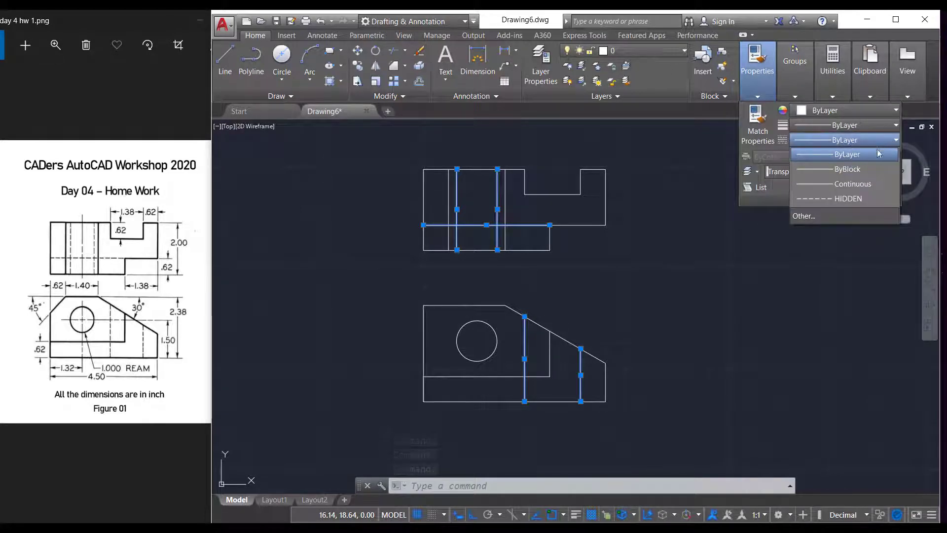
click(860, 198)
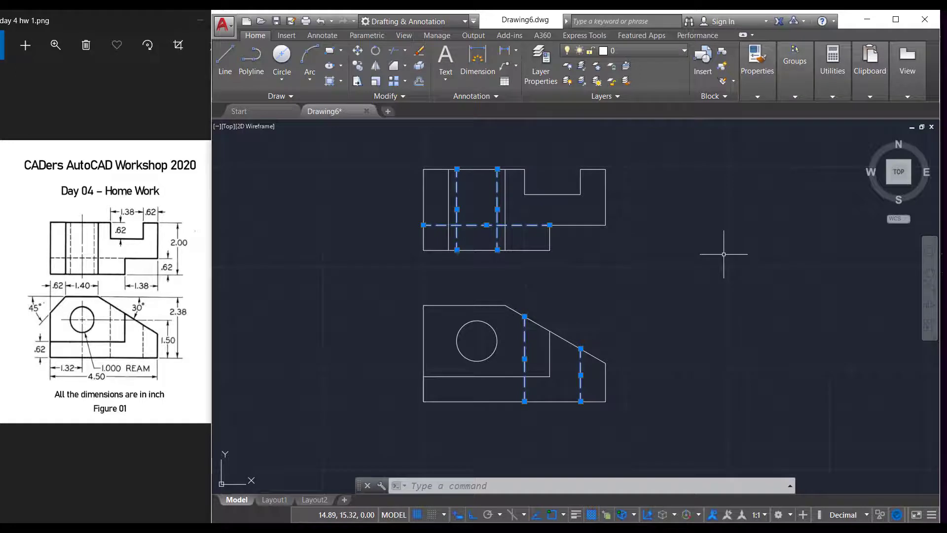
key(Escape)
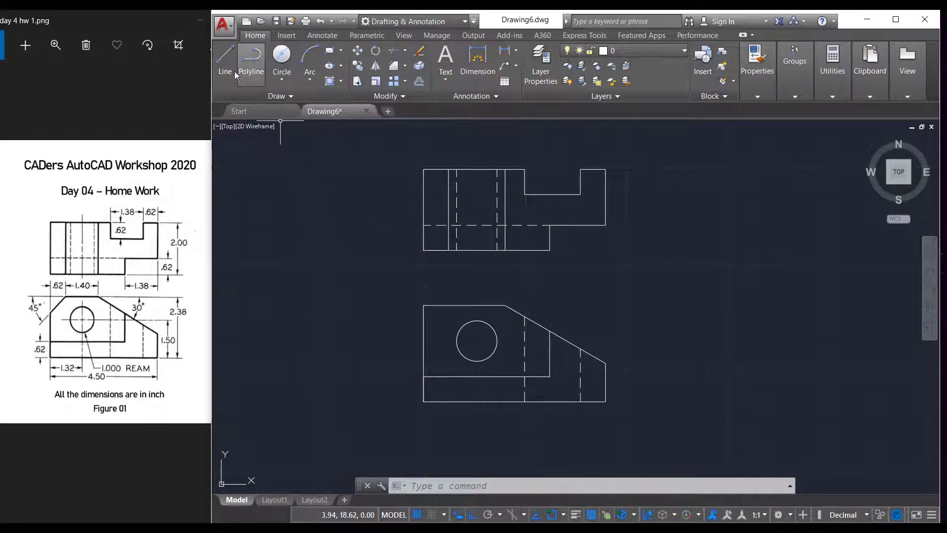
Step: Draw a vertical centre line for the hole extending through the top view
click(225, 57)
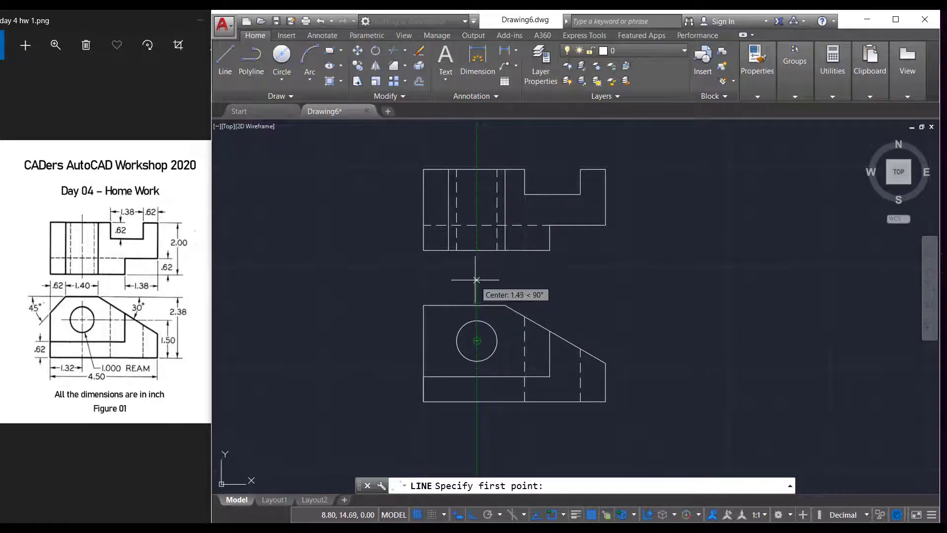
click(475, 262)
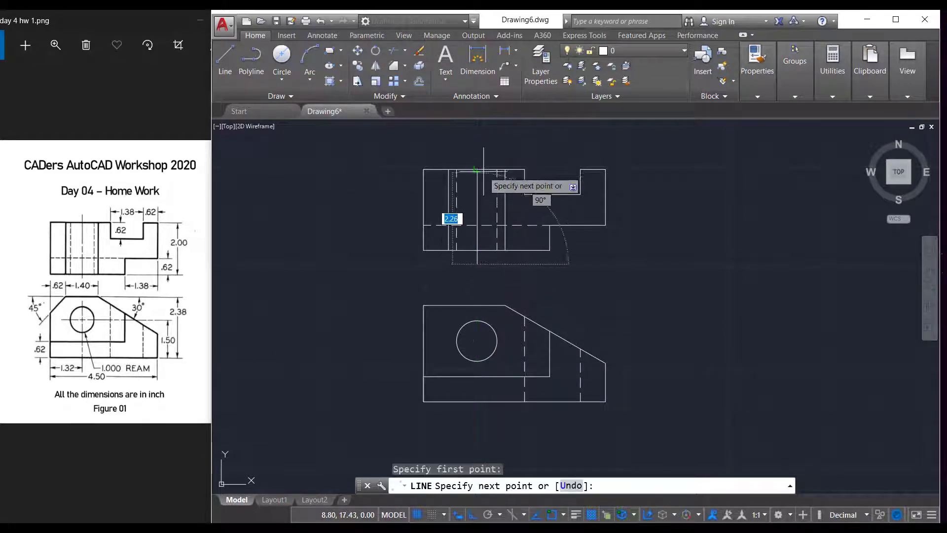
click(476, 157)
key(Escape)
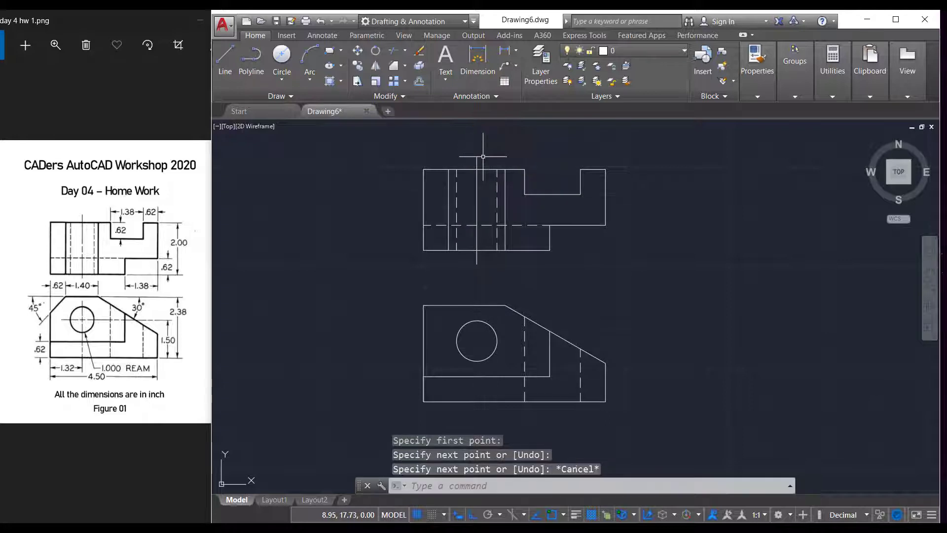
Step: Draw vertical and horizontal centre lines crossing through the circle's centre
click(225, 57)
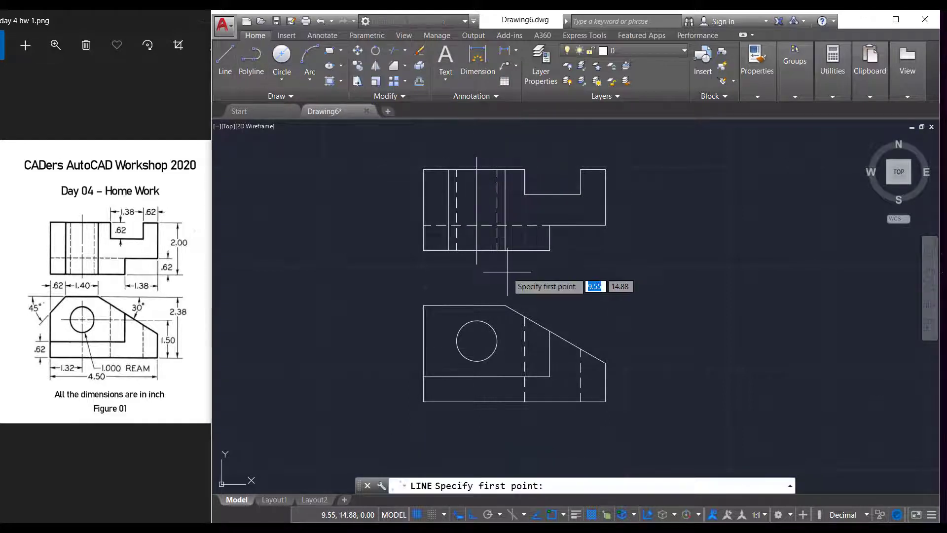
click(476, 311)
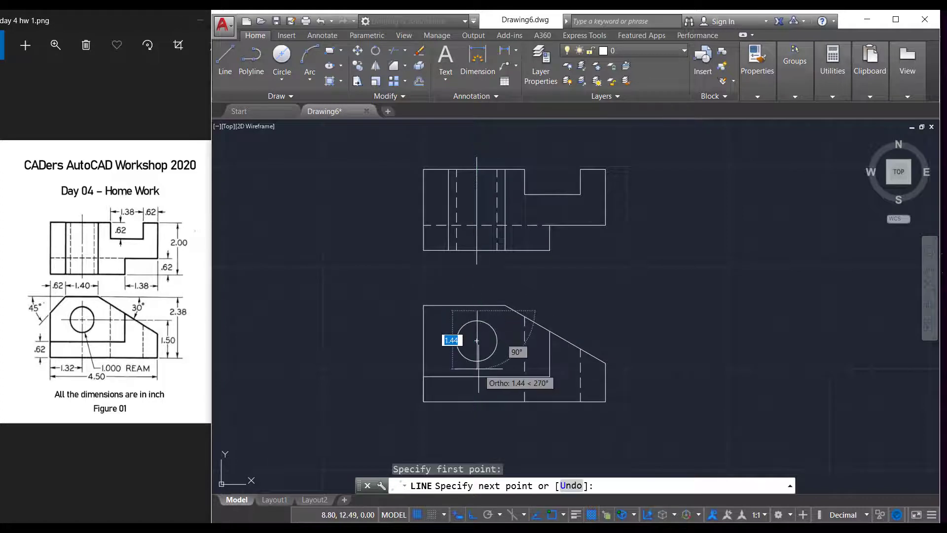
key(Escape)
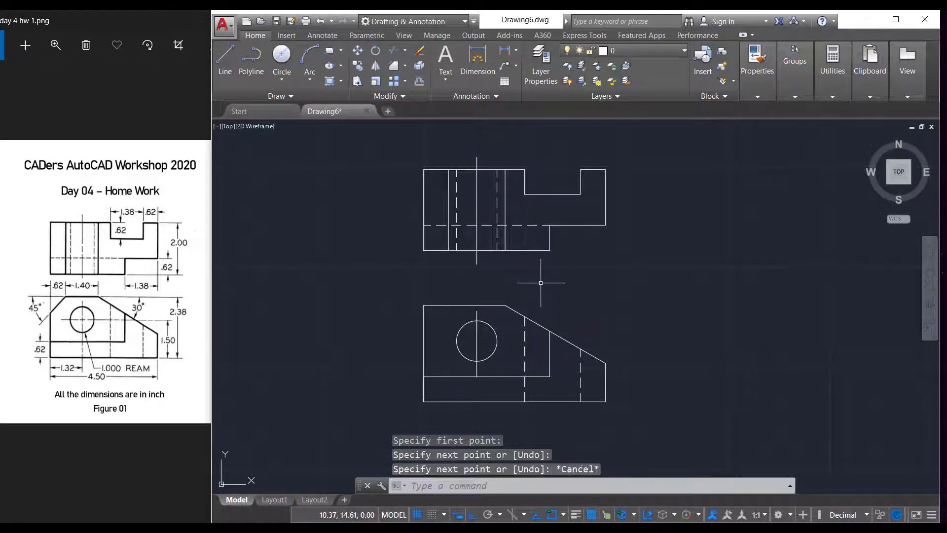
click(225, 62)
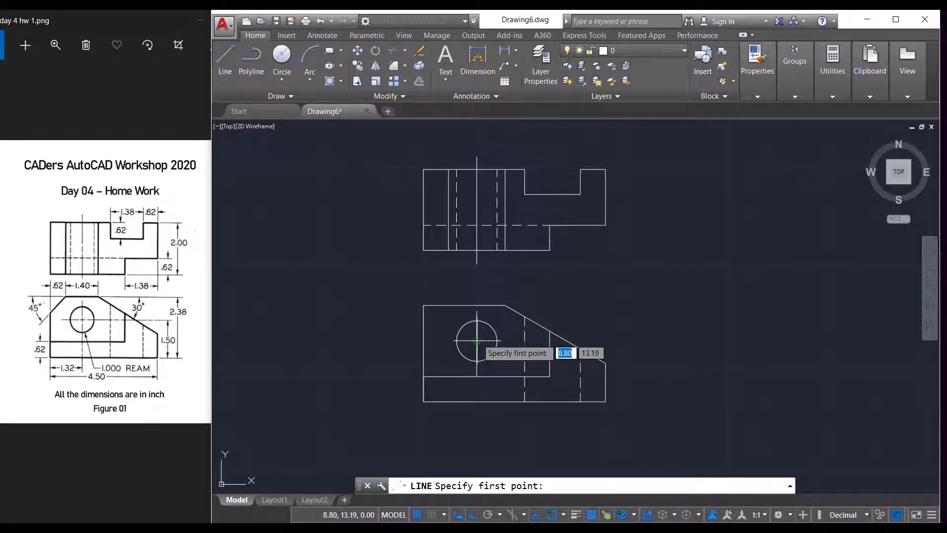
click(439, 341)
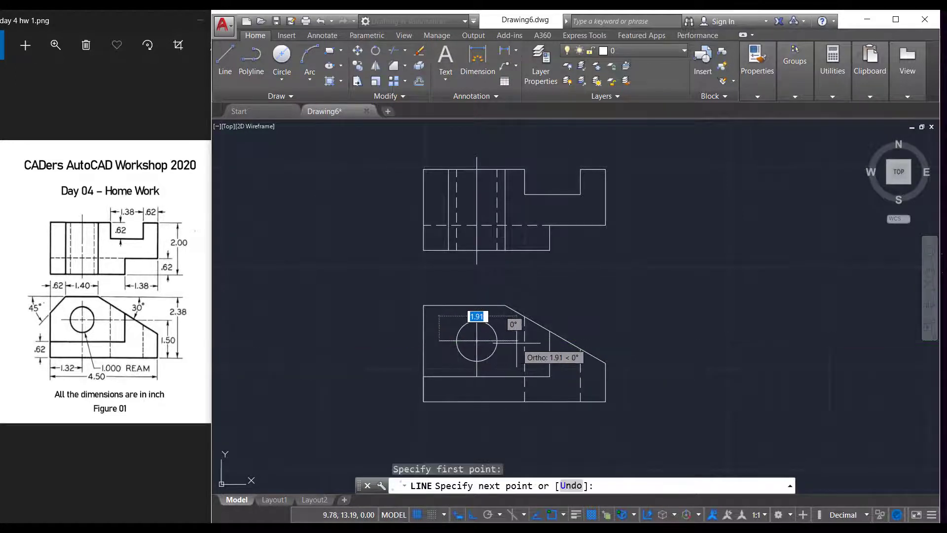
click(521, 341)
key(Escape)
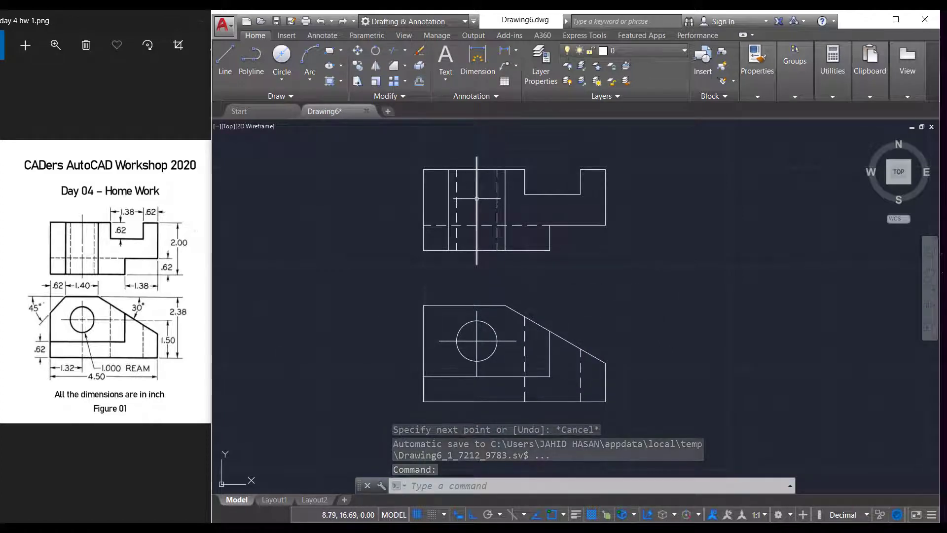
click(758, 97)
click(885, 141)
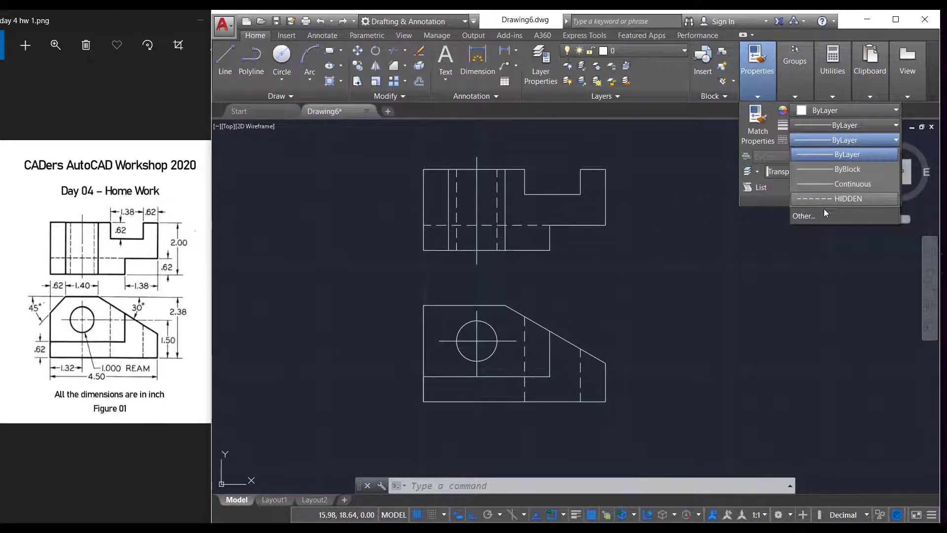
Step: Load the CENTER linetype through the Linetype Manager and select the top view's centre line
click(807, 215)
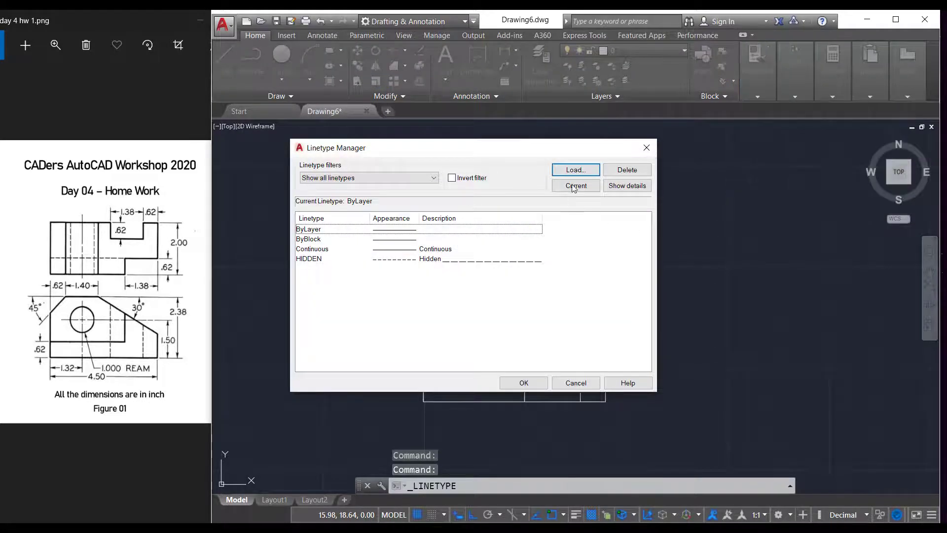
click(573, 171)
scroll(444, 257, down, 1)
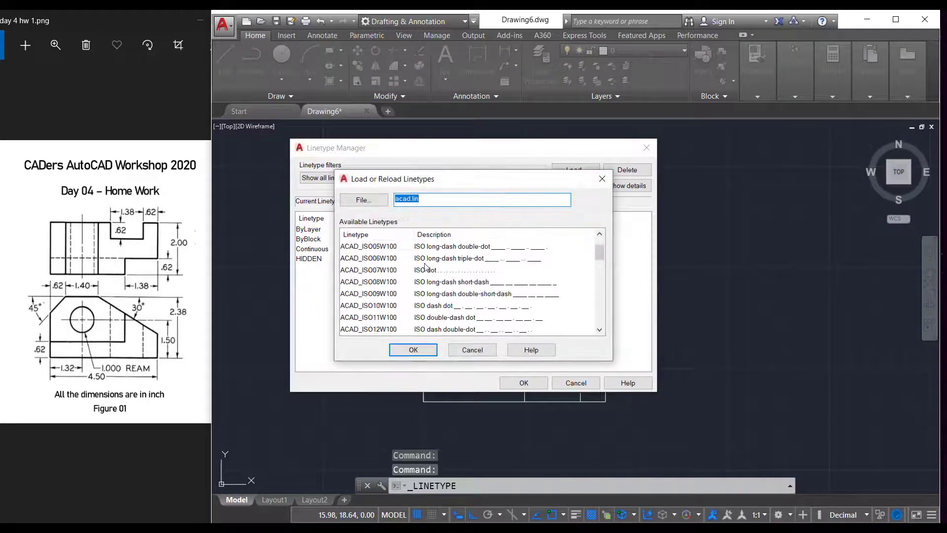
scroll(434, 276, down, 2)
scroll(424, 288, down, 1)
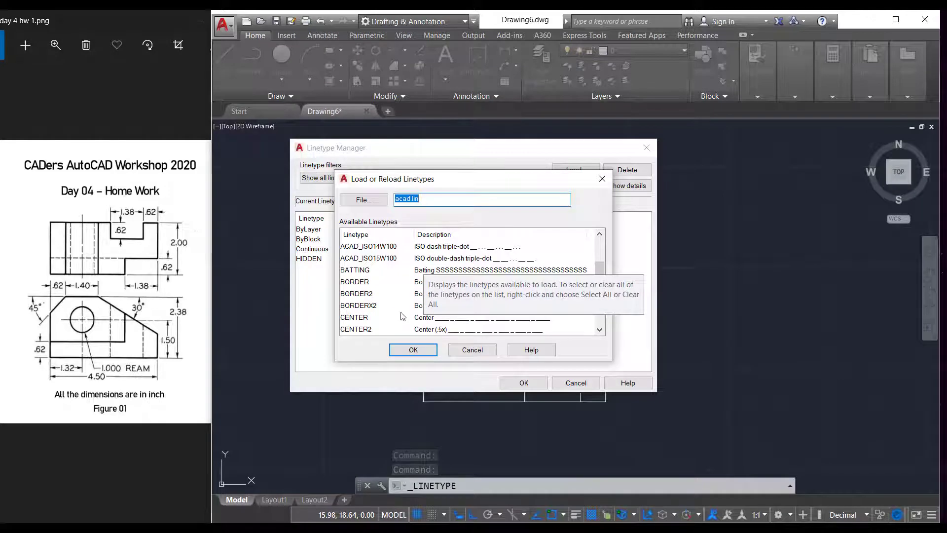
click(366, 322)
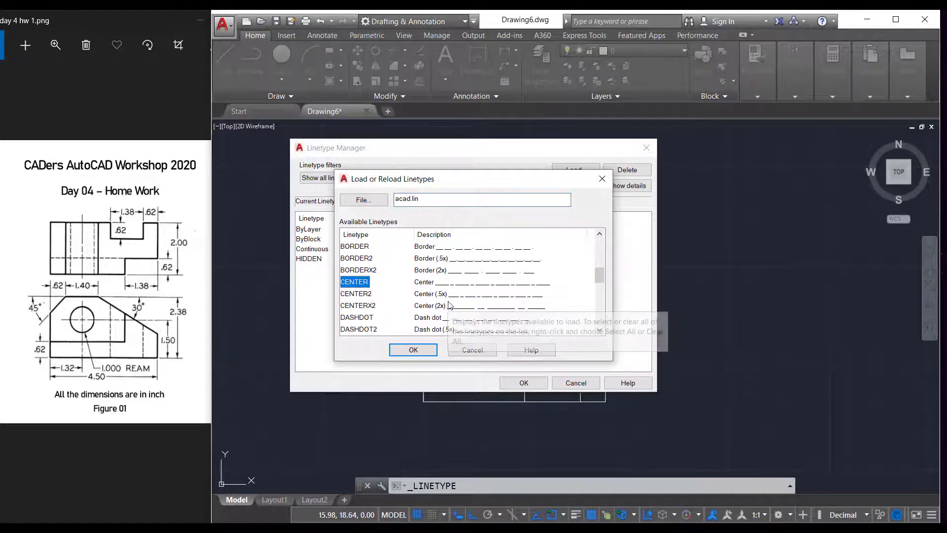
click(414, 349)
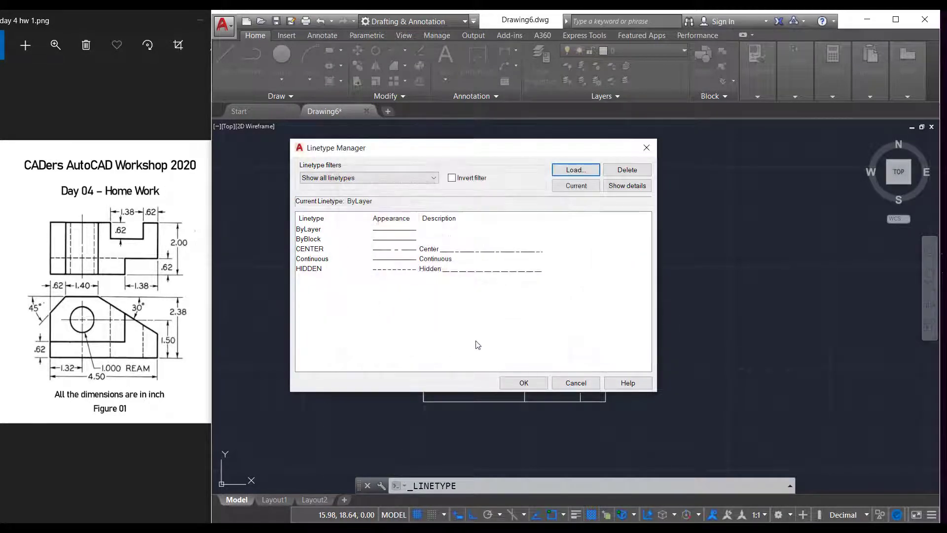
click(524, 381)
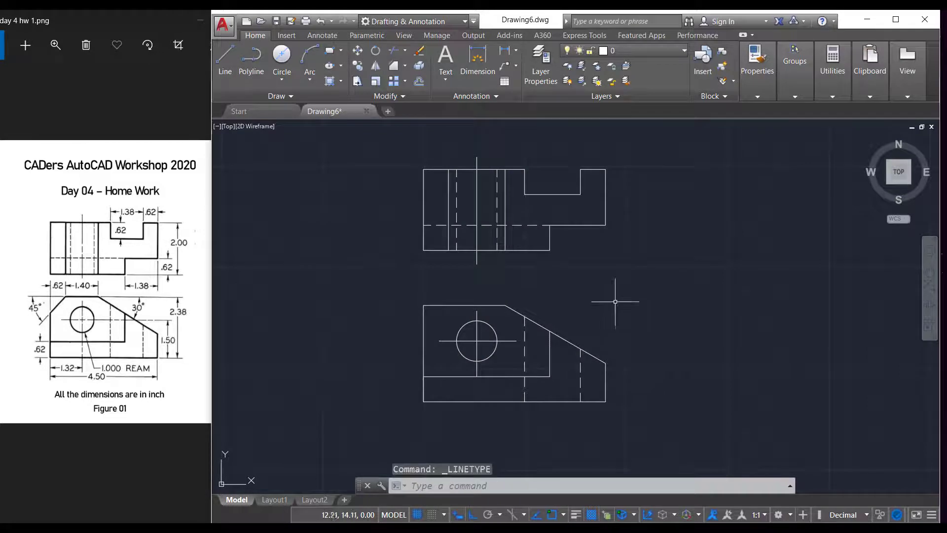
click(478, 207)
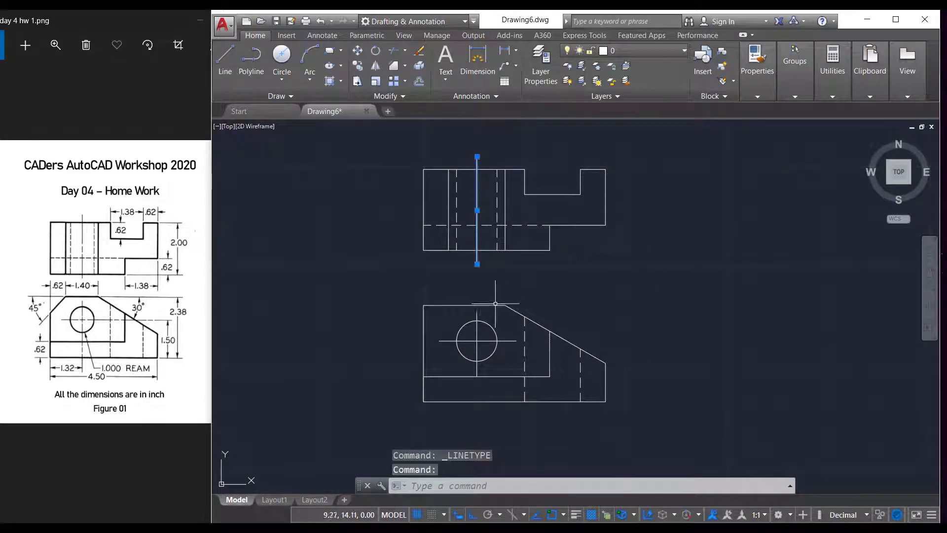
Step: Give the top-view centre line and the circle's two centre lines the CENTER linetype
click(477, 326)
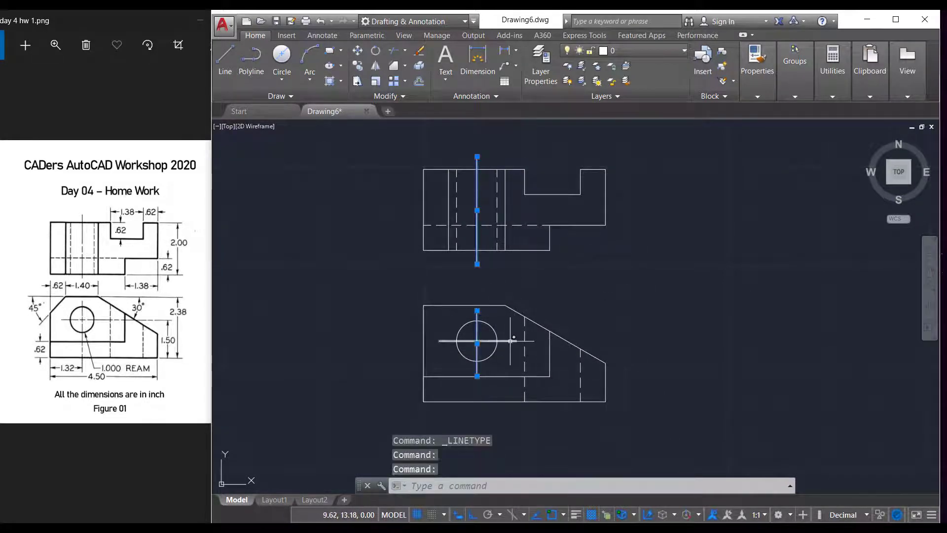
click(513, 341)
click(756, 97)
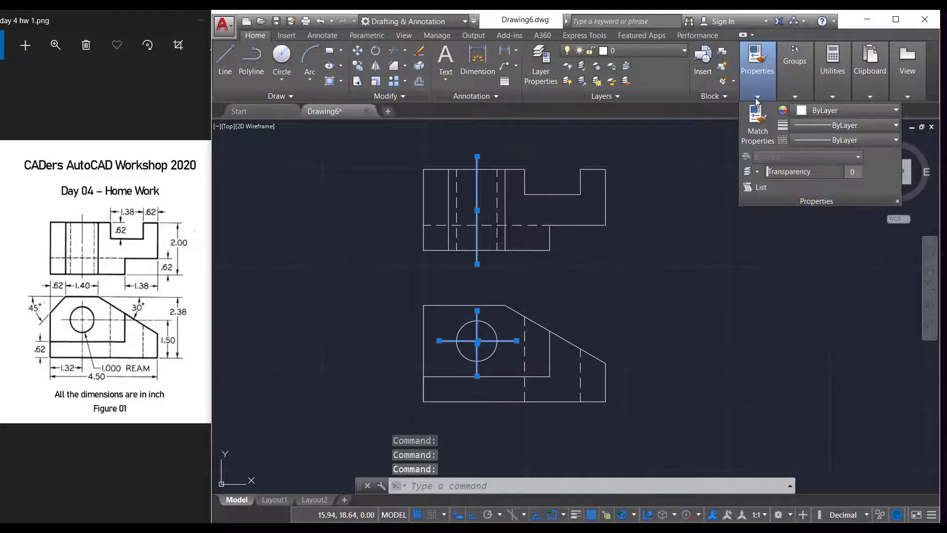
click(851, 141)
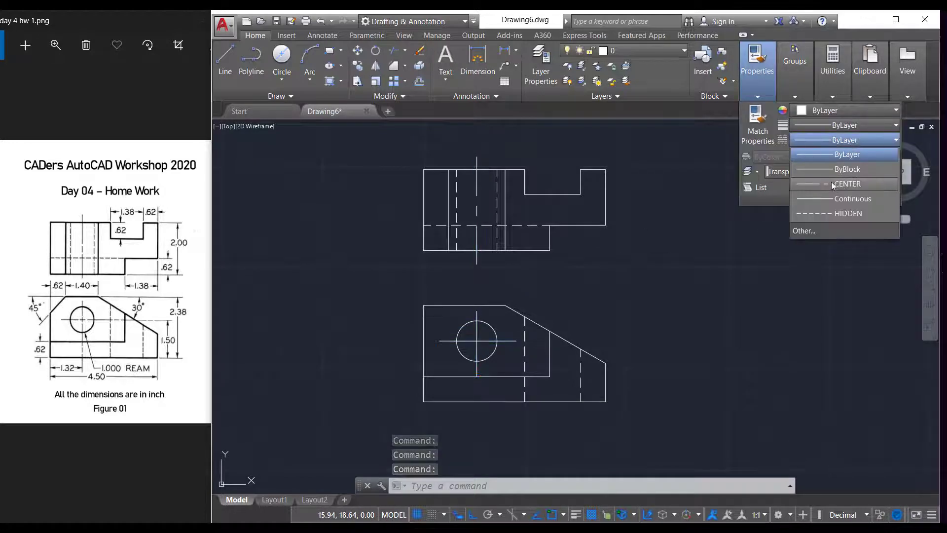
click(831, 181)
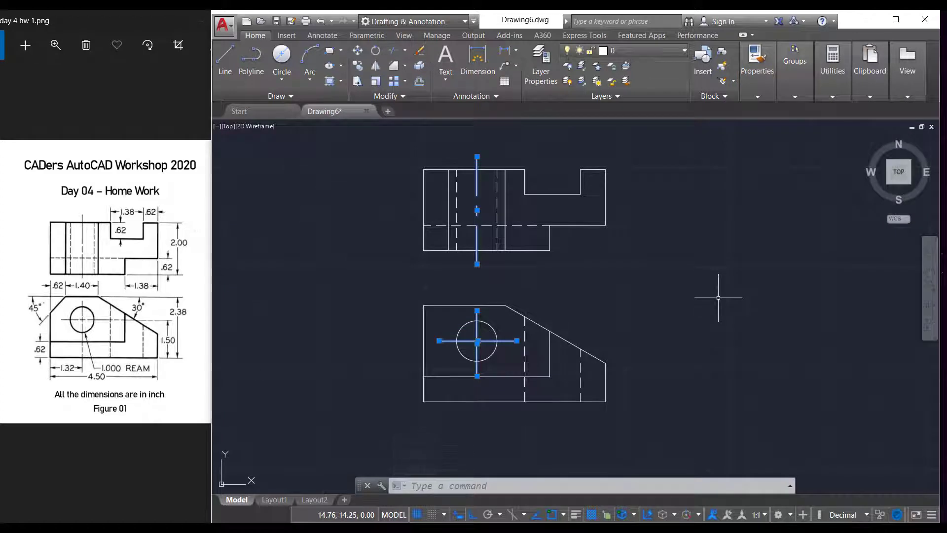
key(Escape)
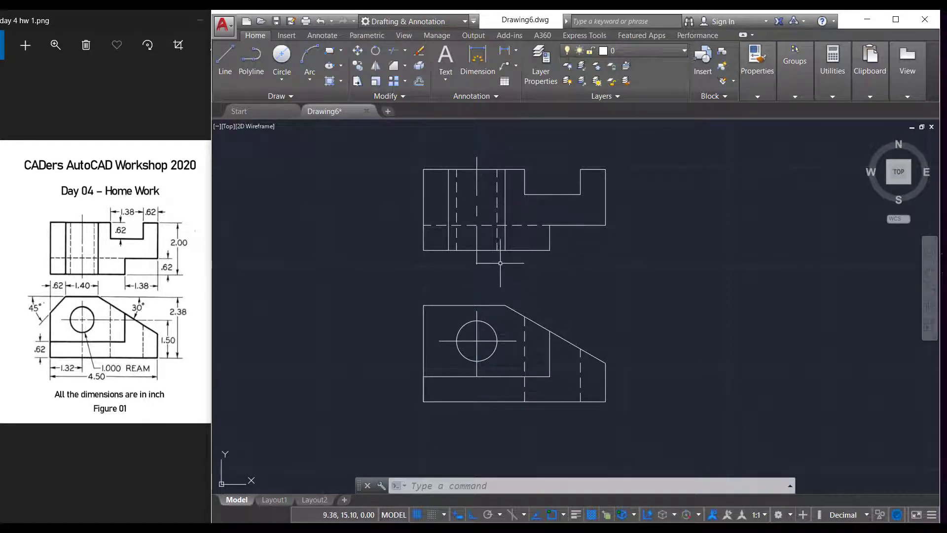
Step: Reselect the three hole centerlines and bring up their right-click options
click(477, 238)
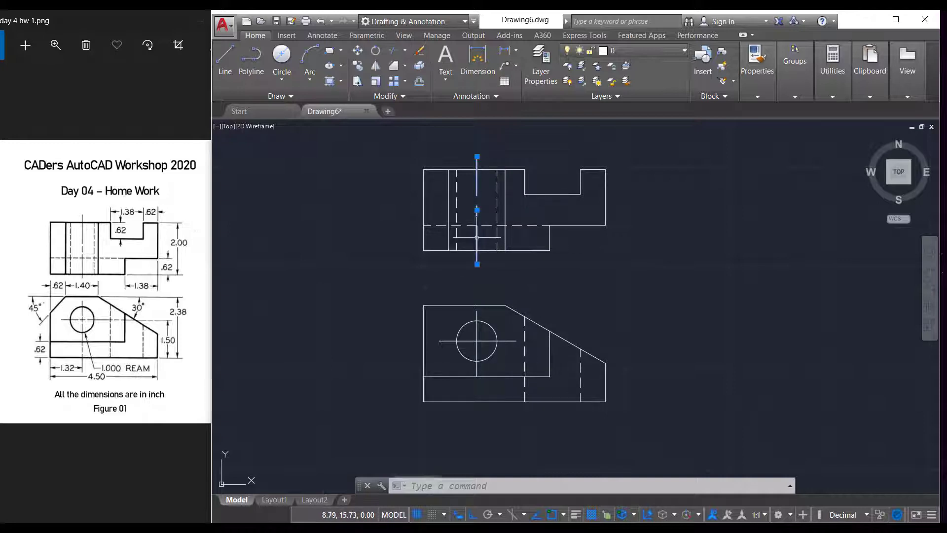
click(477, 313)
click(508, 342)
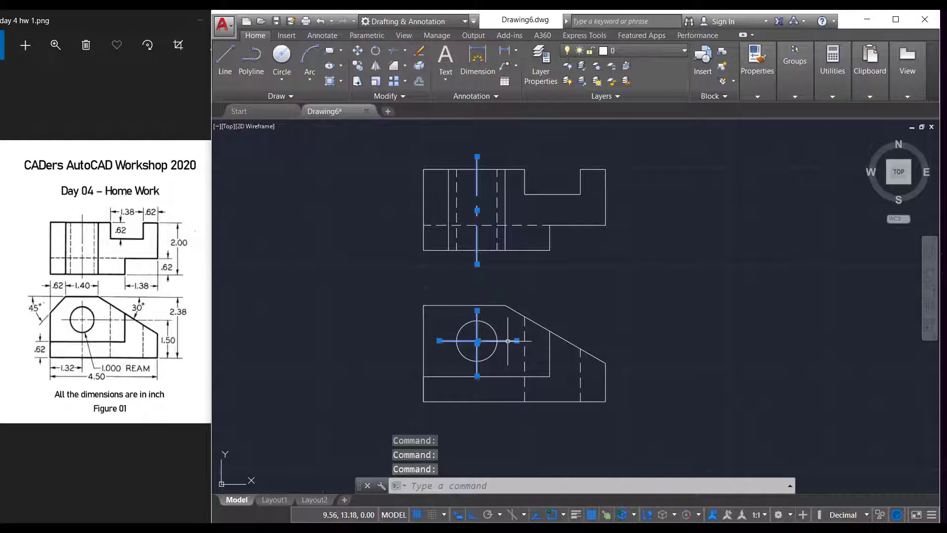
right_click(533, 280)
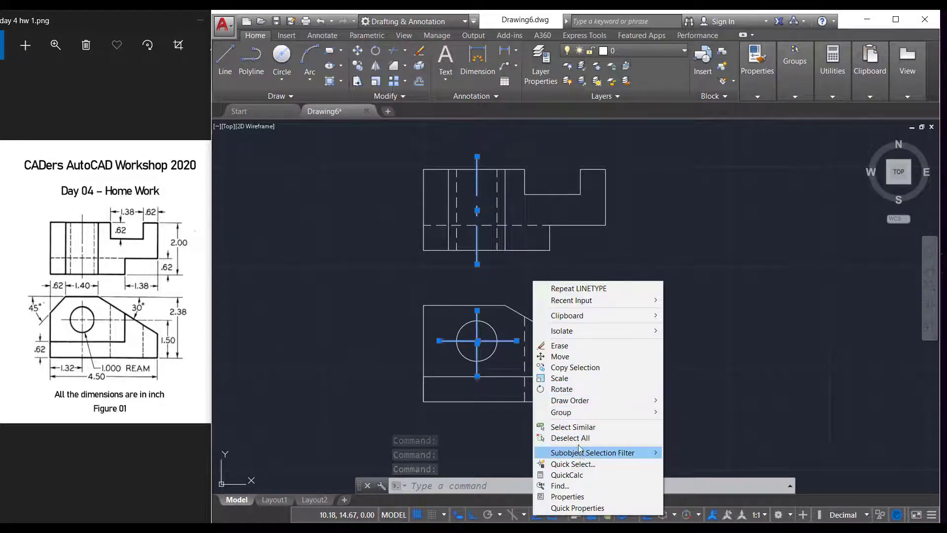
Step: Set the linetype scale of the three selected hole centerlines to 0.50 in Properties
click(567, 497)
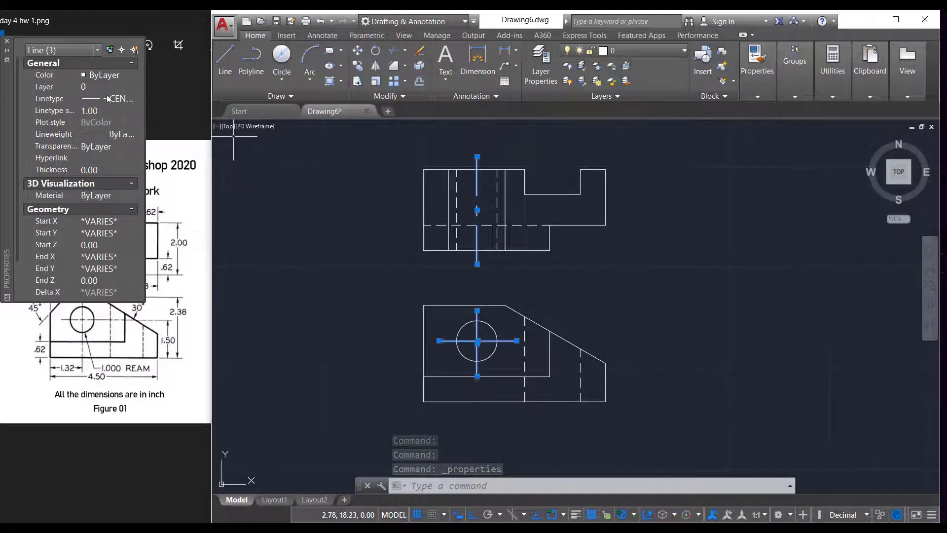
drag(146, 84, 179, 83)
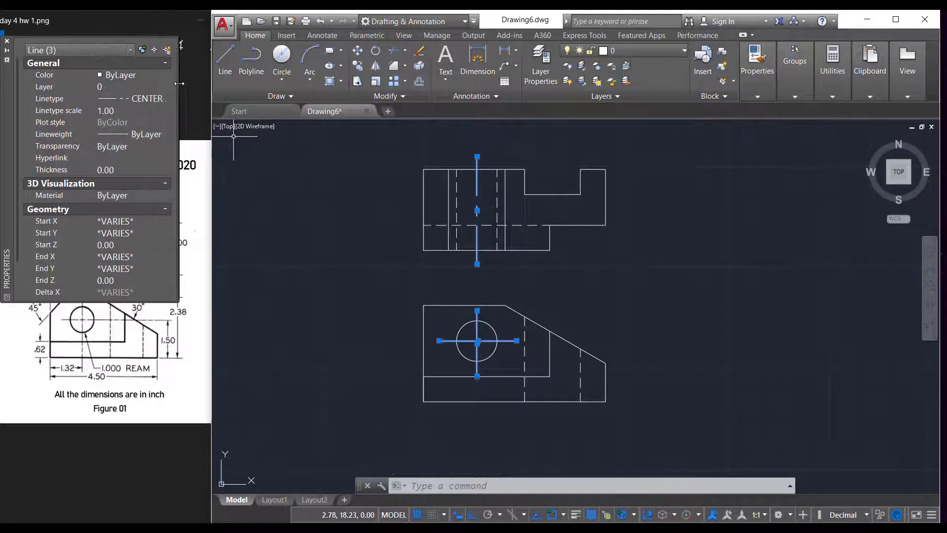
click(118, 109)
text(.5)
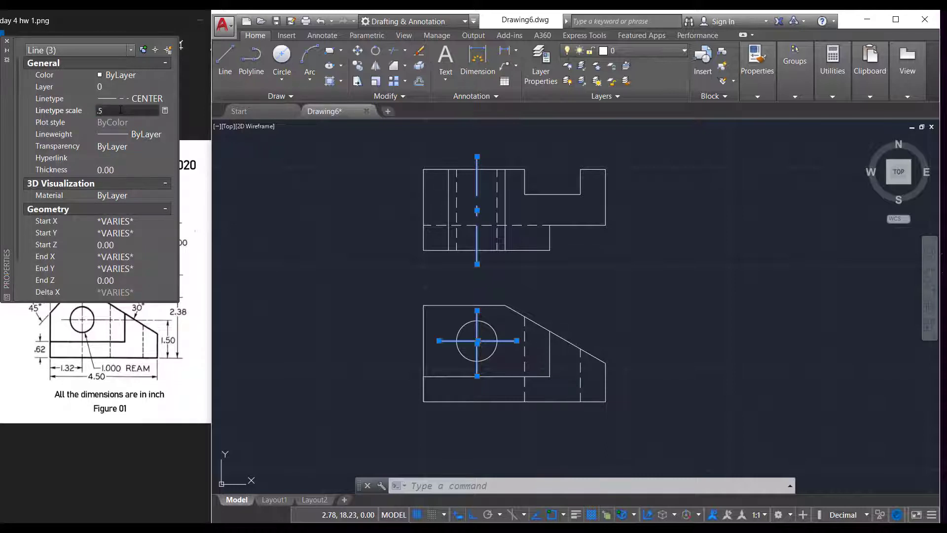
key(Return)
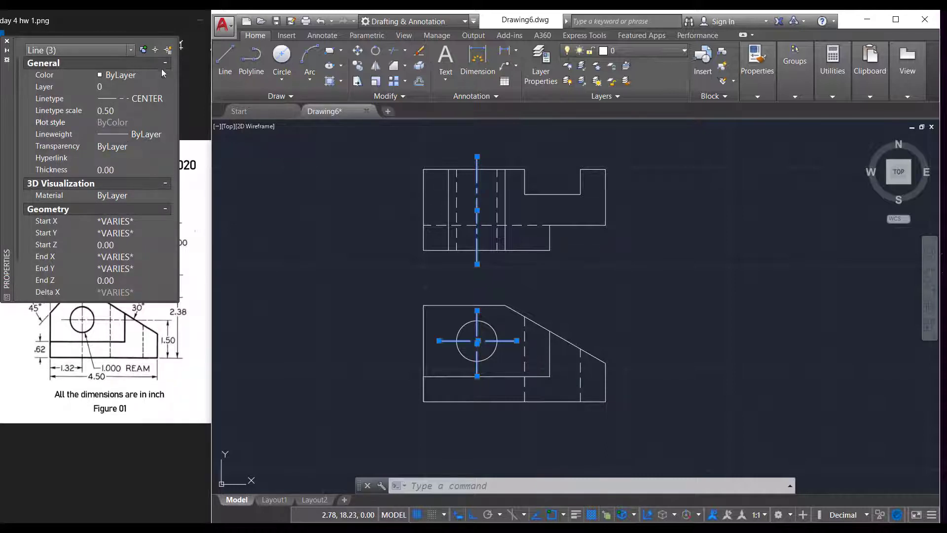
click(7, 43)
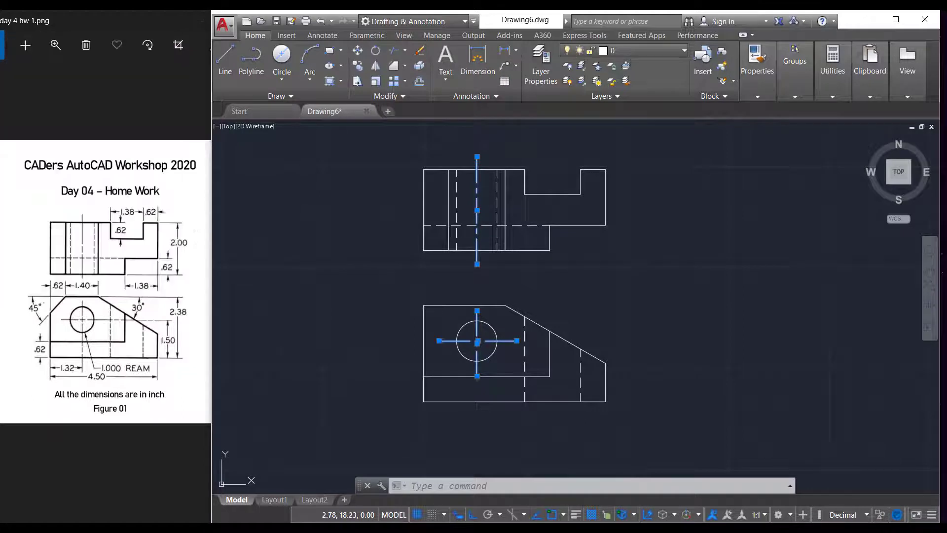
key(Escape)
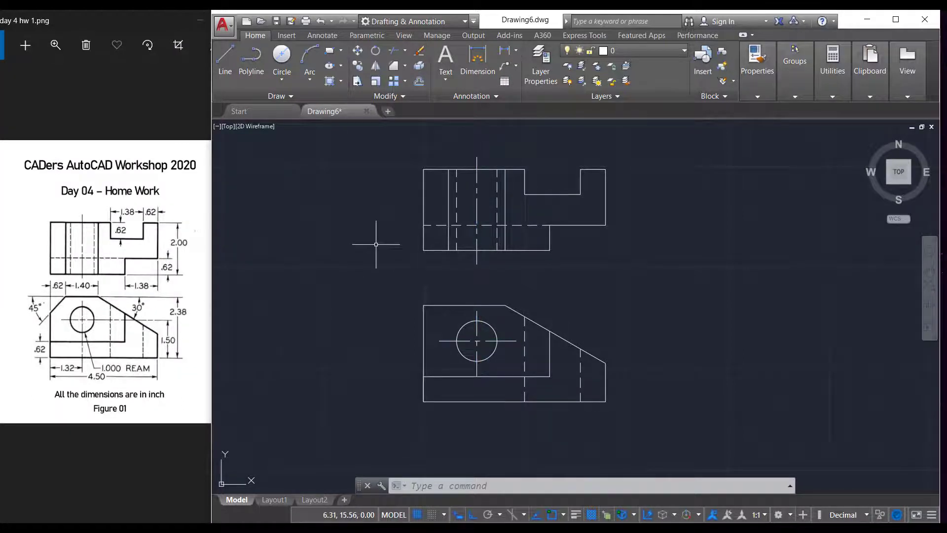
Step: Add a 1.3200 linear dimension below the lower view, from its bottom-left corner to the hole centre
scroll(477, 343, down, 2)
scroll(464, 345, up, 4)
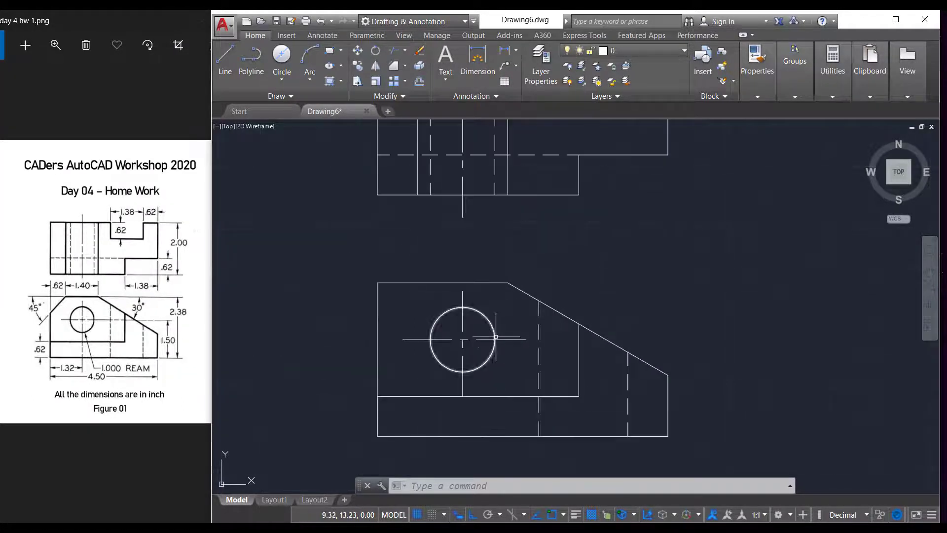
scroll(464, 345, up, 1)
scroll(586, 323, down, 3)
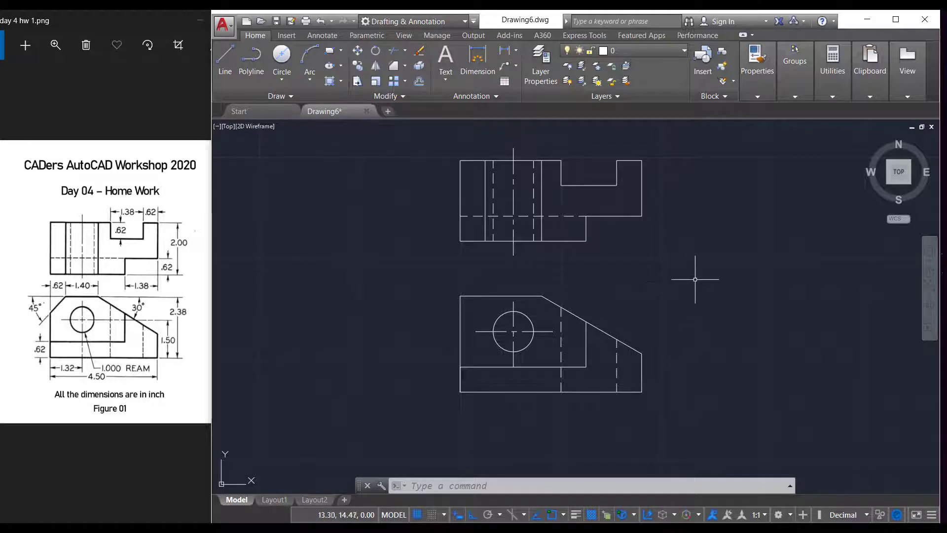
middle_drag(698, 280, 686, 287)
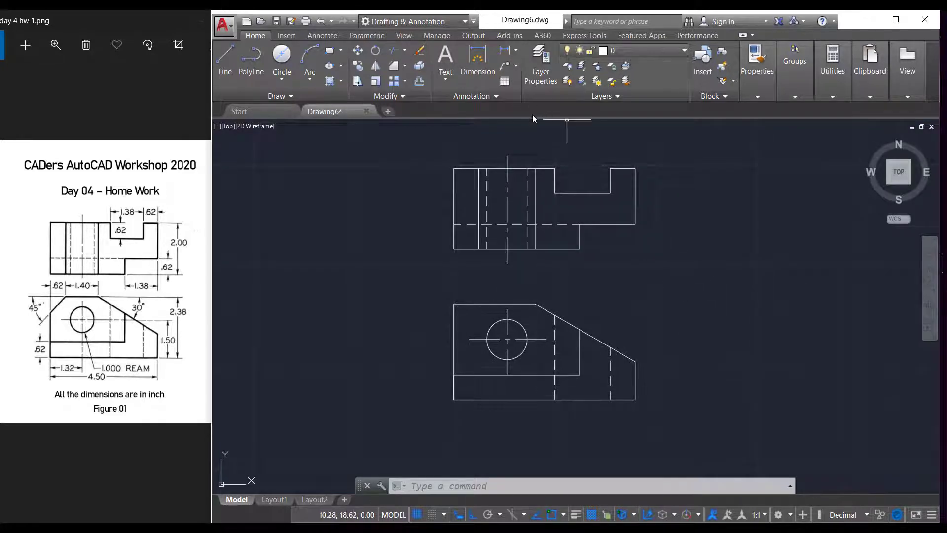
click(517, 51)
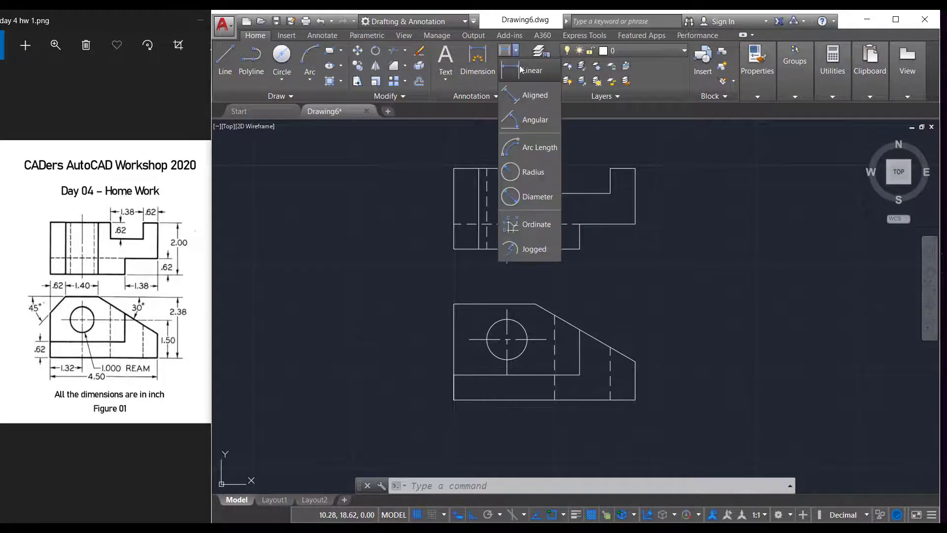
click(524, 74)
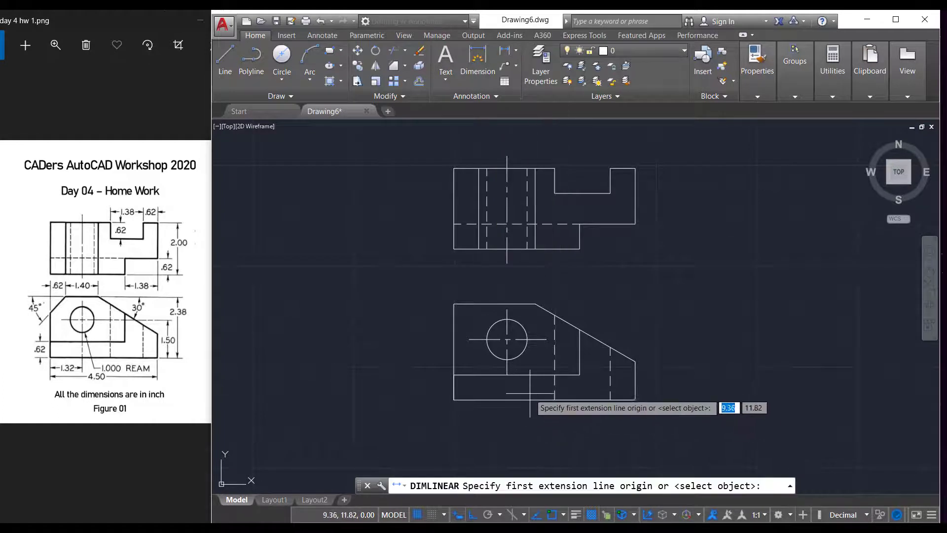
click(454, 399)
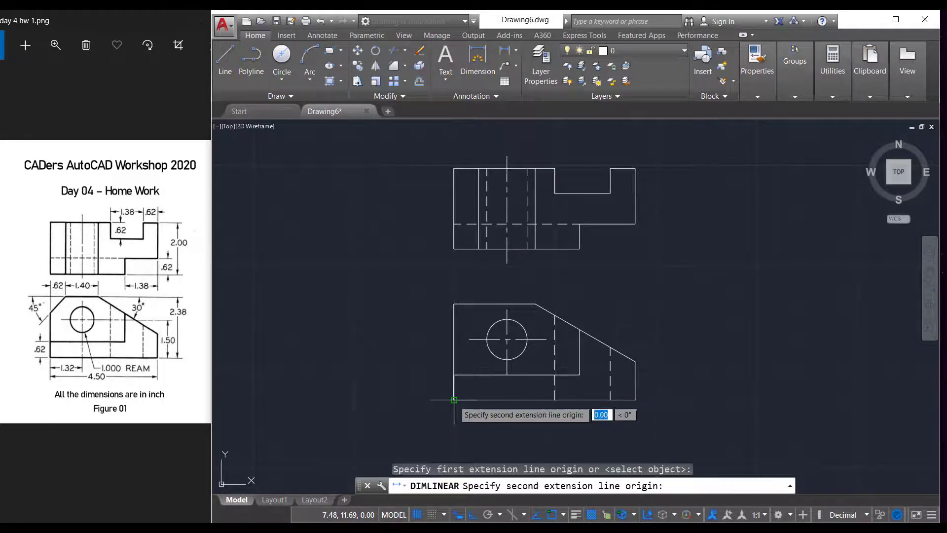
click(507, 342)
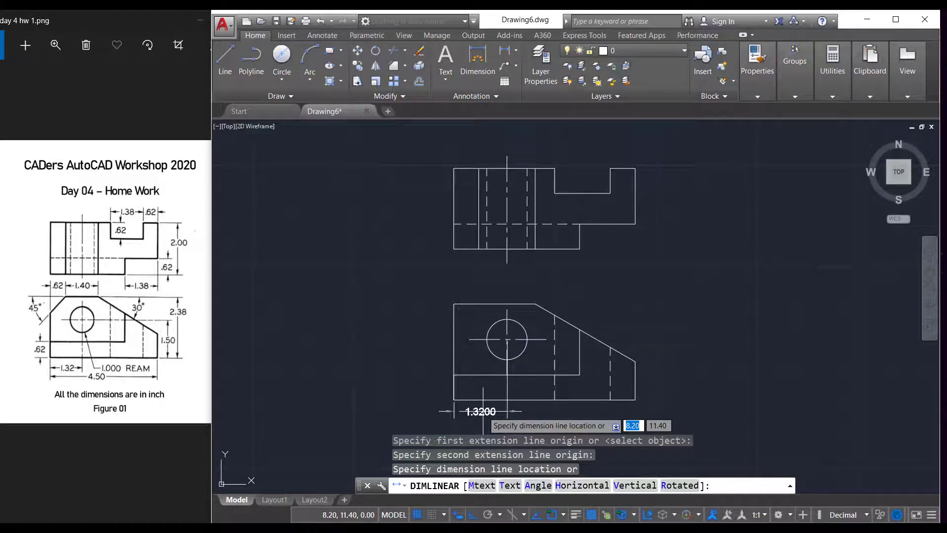
click(483, 412)
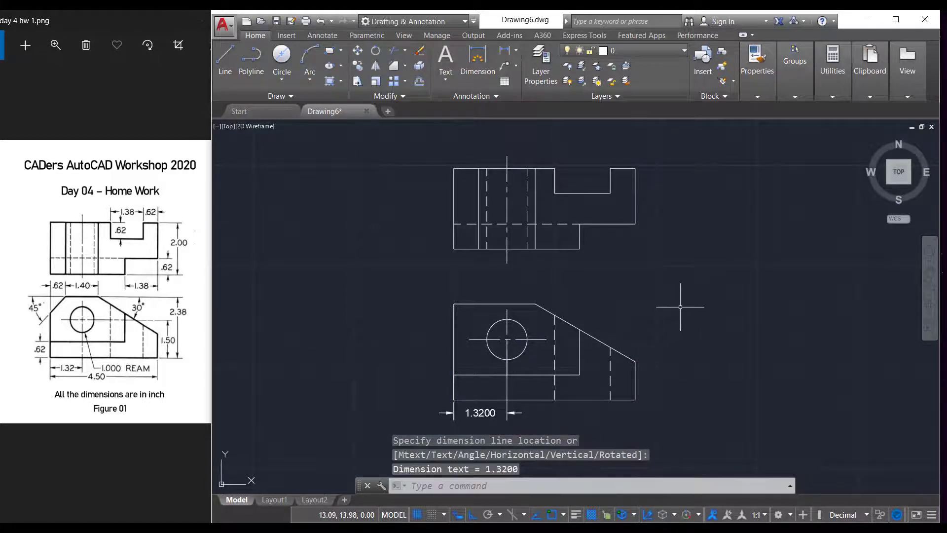
key(Escape)
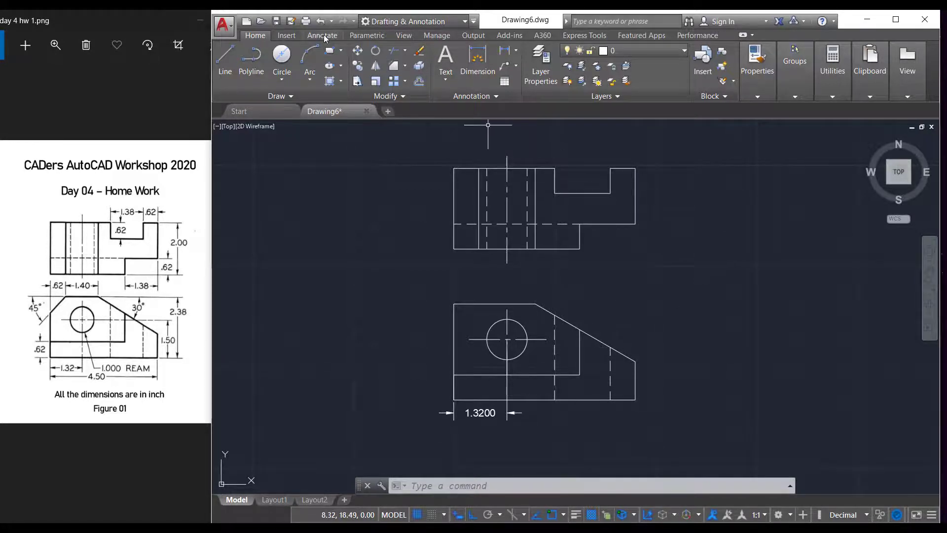
Step: Set the Standard dimension style's primary-units precision to 0.00
click(323, 35)
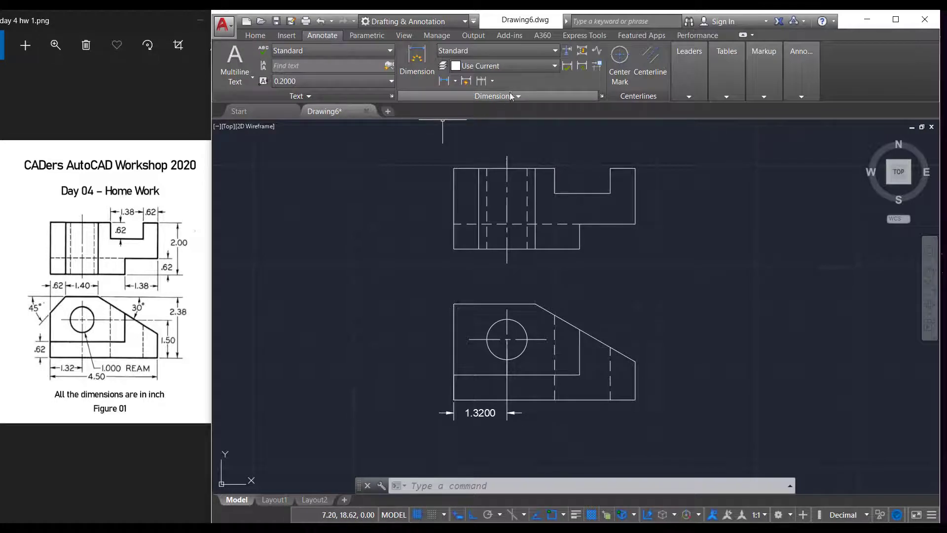
click(602, 96)
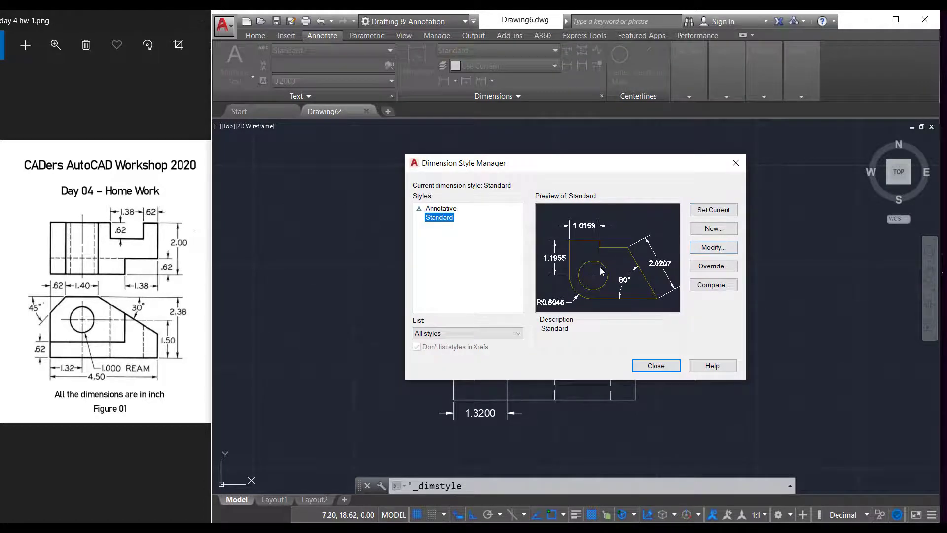
click(710, 247)
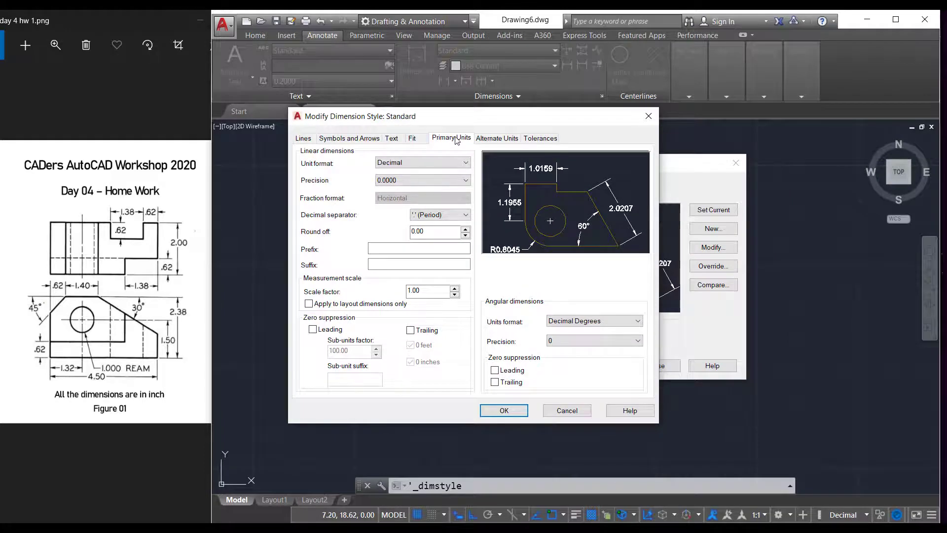
click(398, 181)
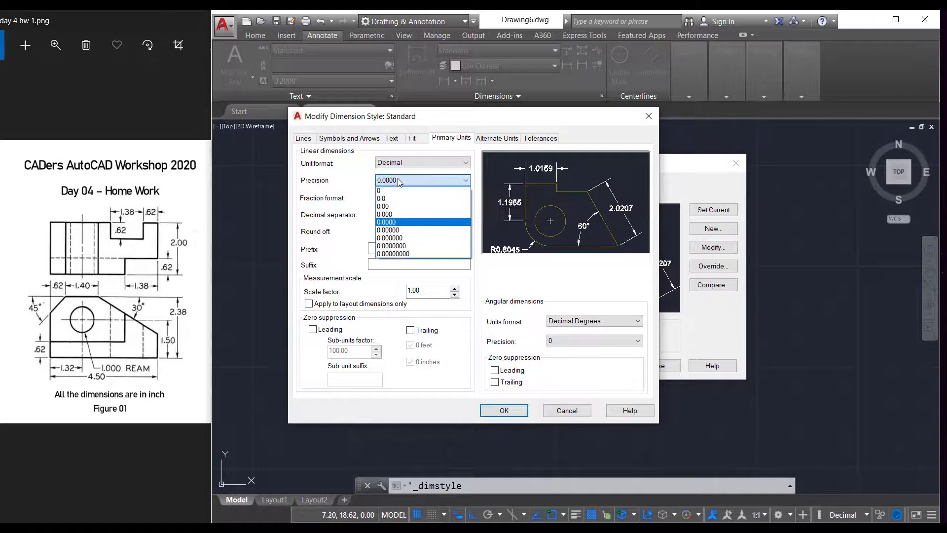
click(395, 206)
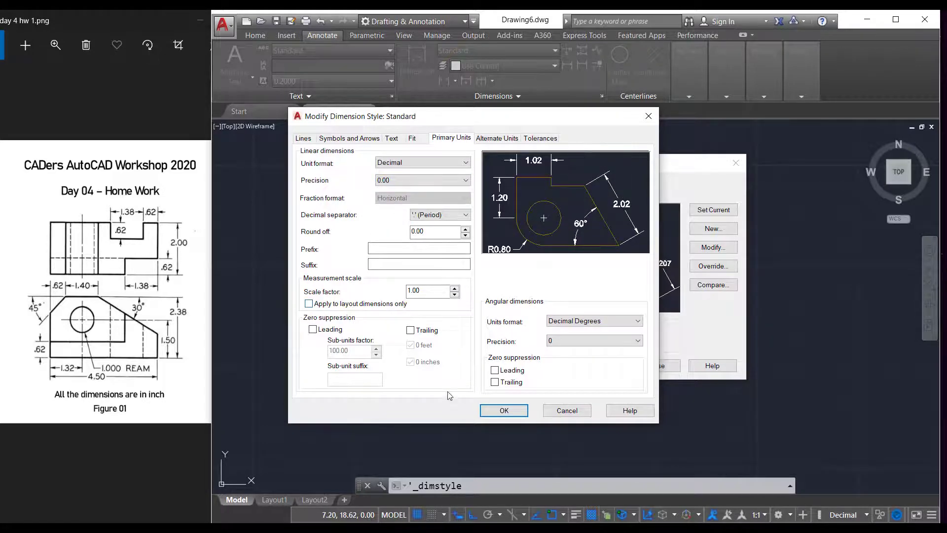
click(503, 411)
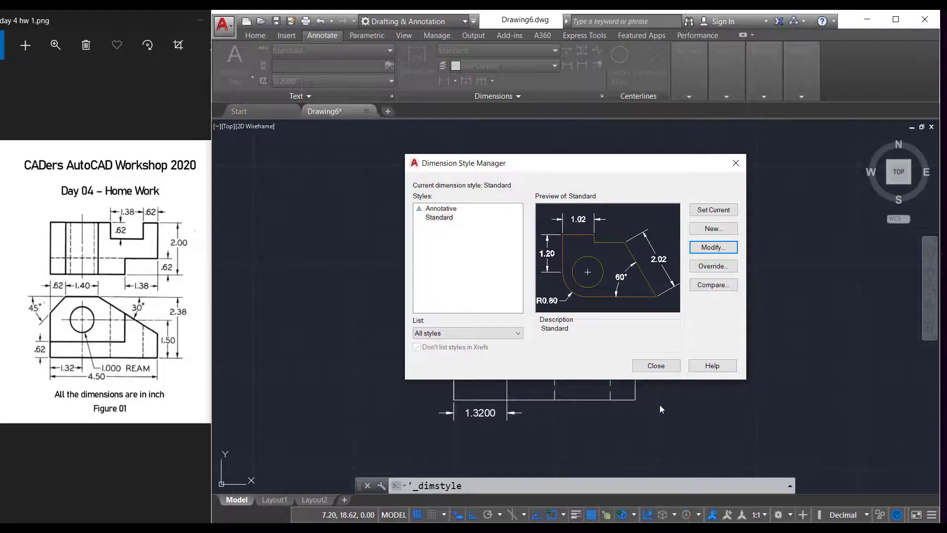
click(656, 366)
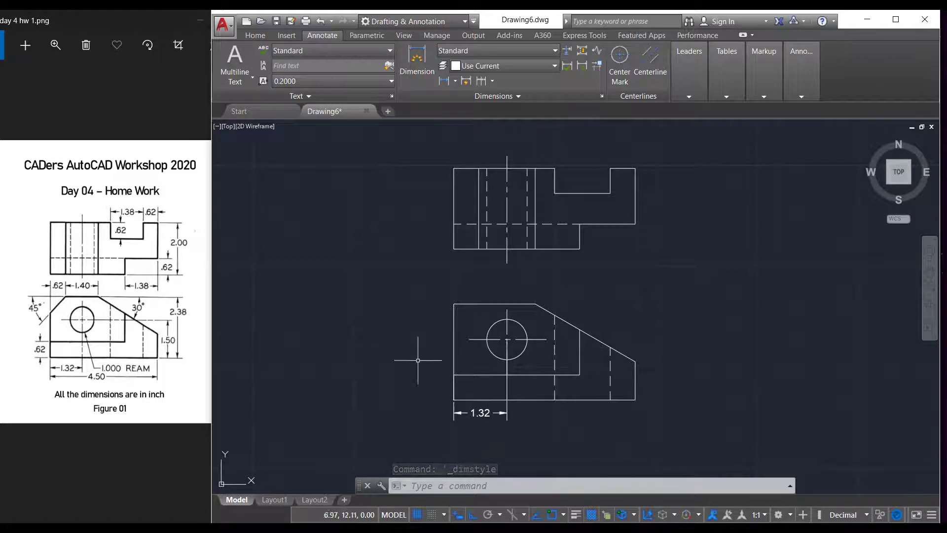
click(429, 80)
Step: Add a 4.50 overall width dimension below the lower view, corner to corner
click(255, 35)
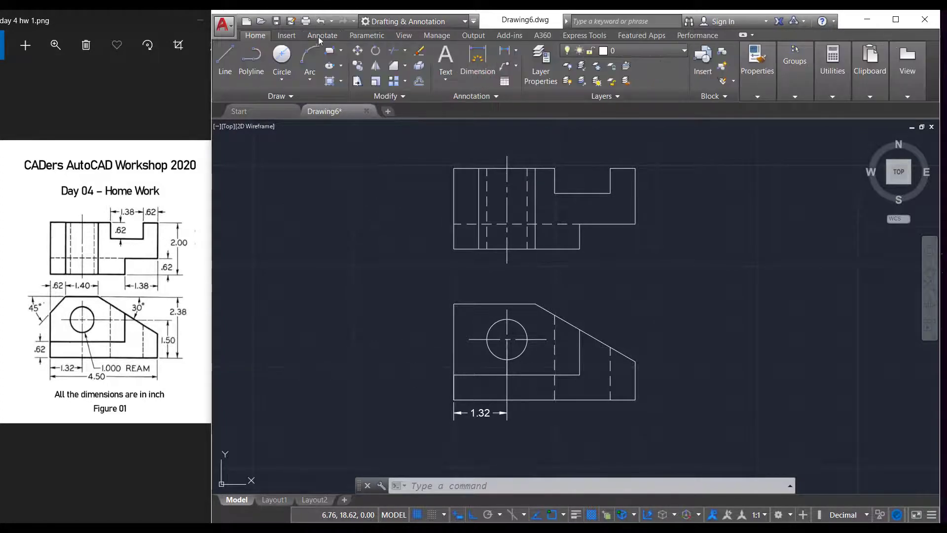
click(517, 52)
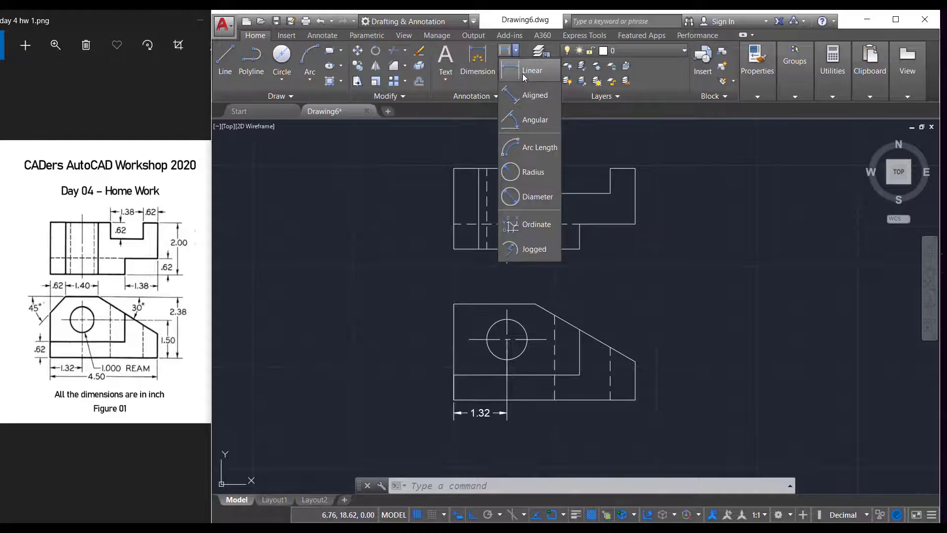
click(522, 73)
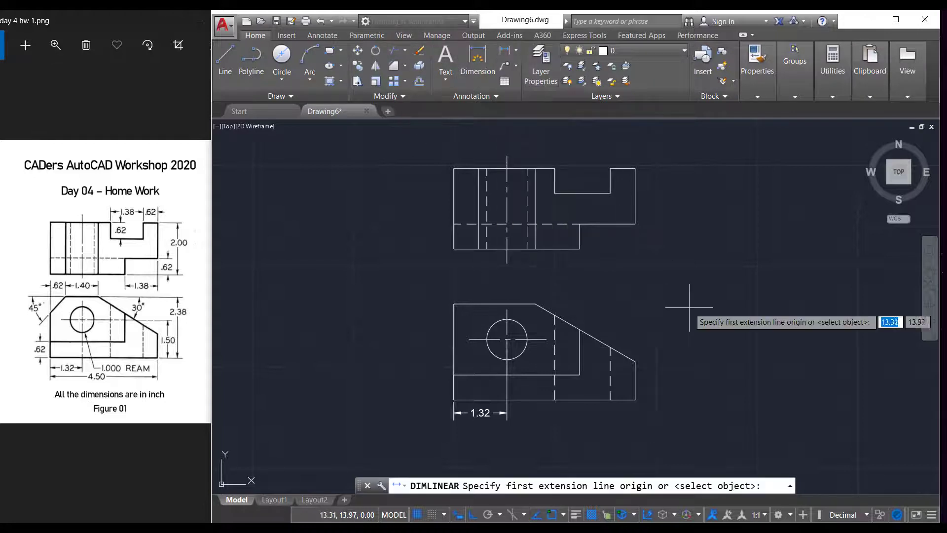
click(453, 400)
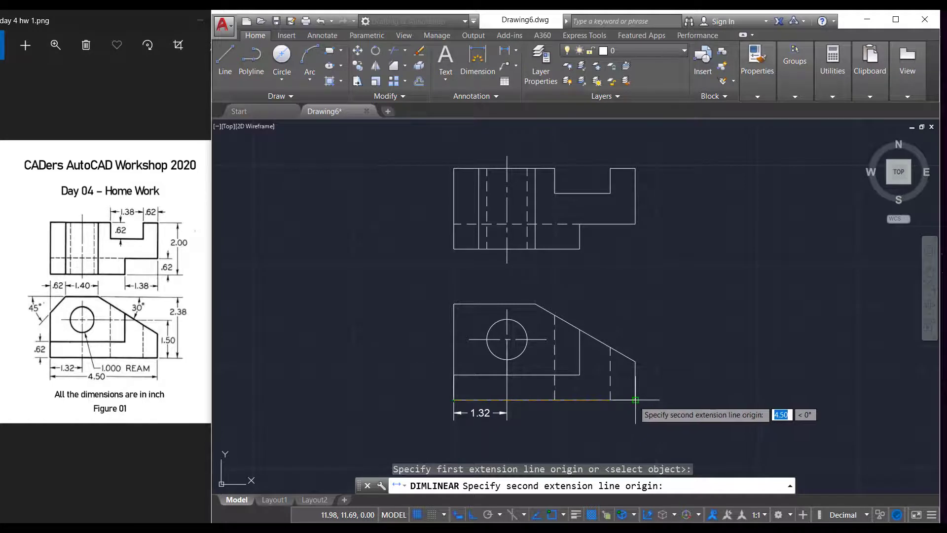
click(635, 400)
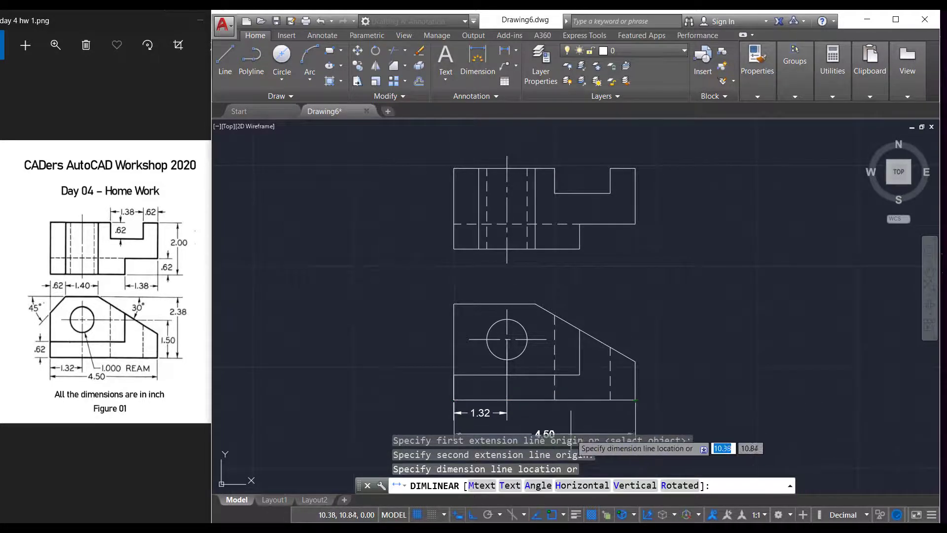
click(561, 431)
scroll(719, 311, up, 1)
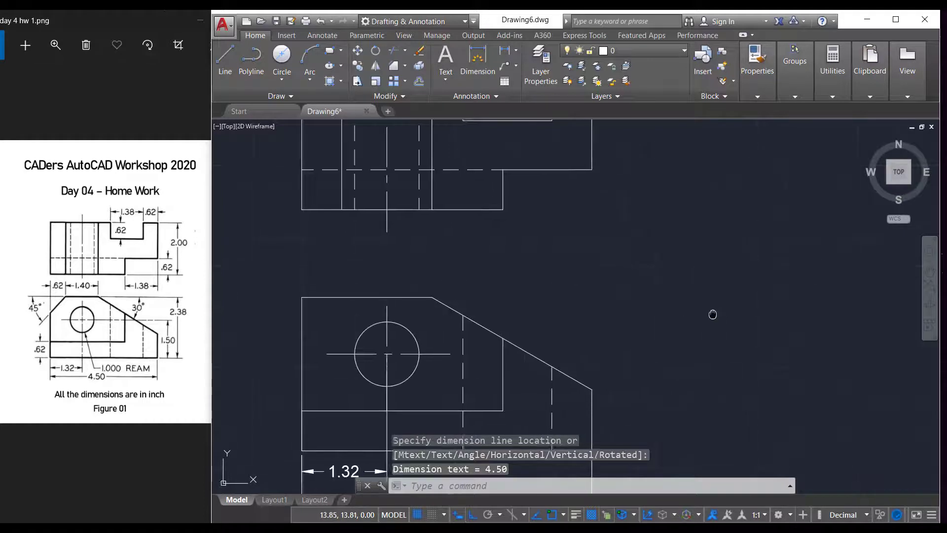
scroll(713, 321, down, 1)
middle_drag(714, 321, 710, 302)
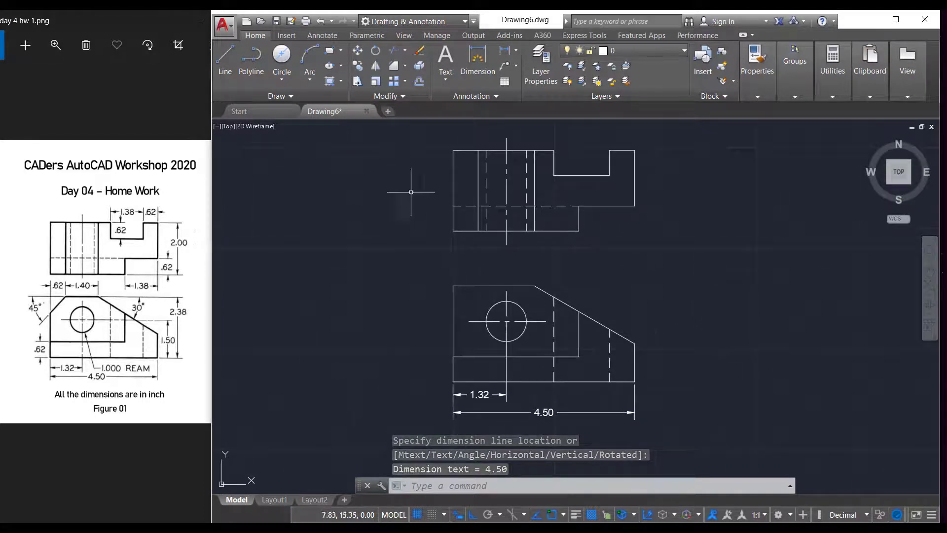
Step: Add vertical 1.50 and 2.38 height dimensions along the lower view's right side
click(476, 65)
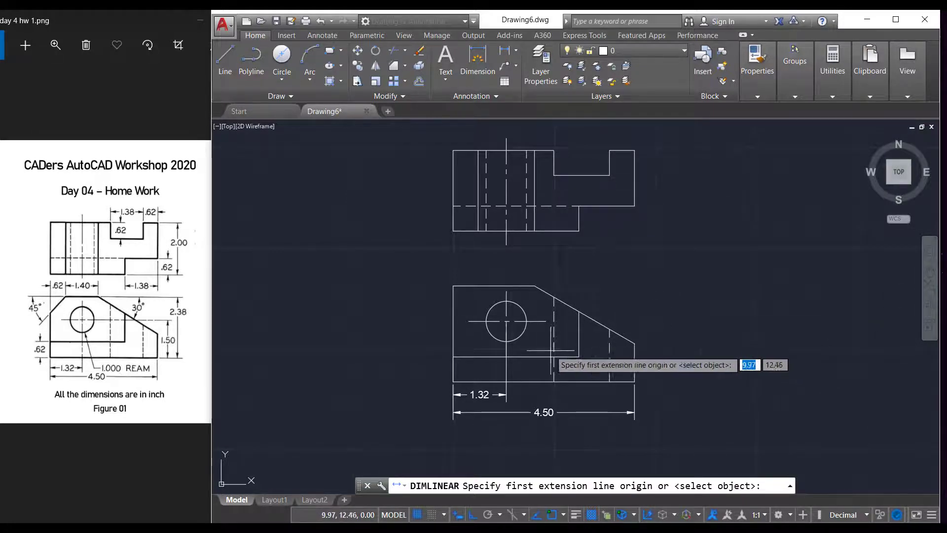
click(506, 322)
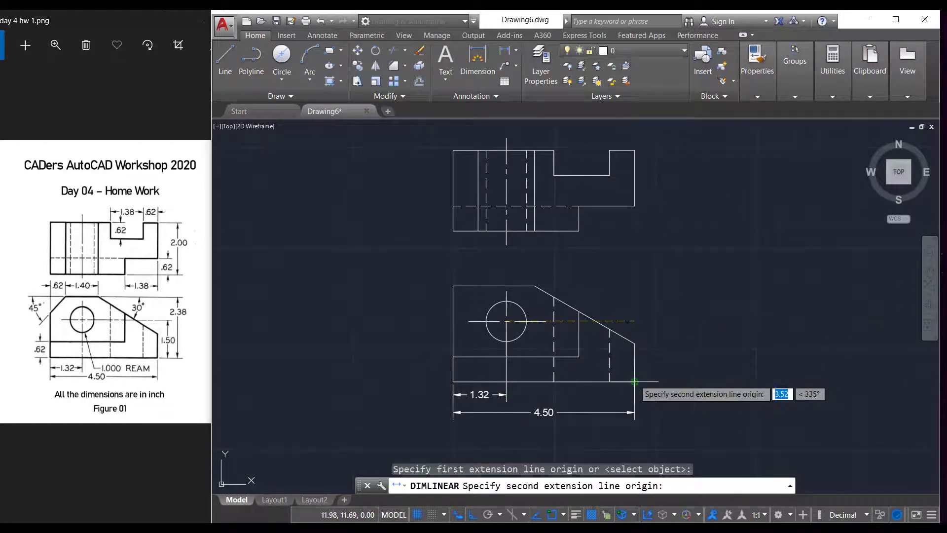
click(635, 381)
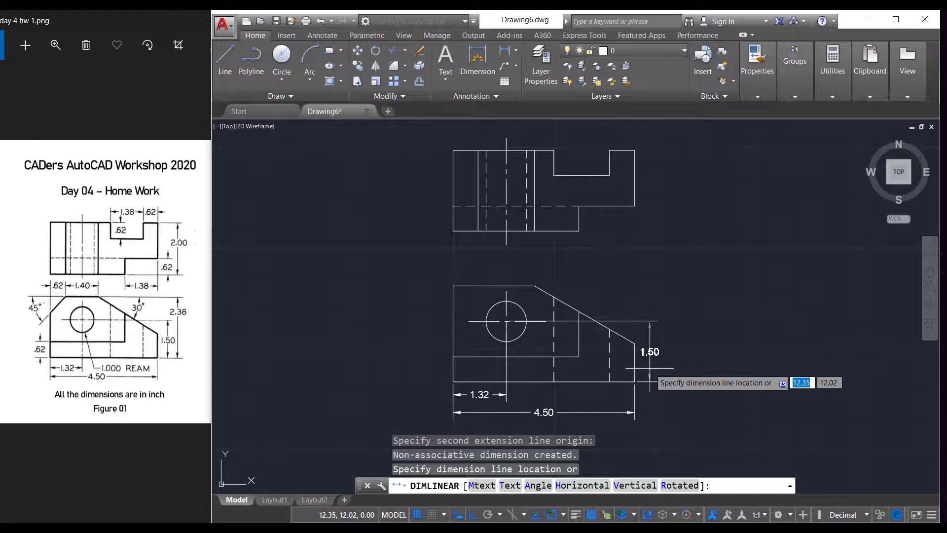
click(649, 368)
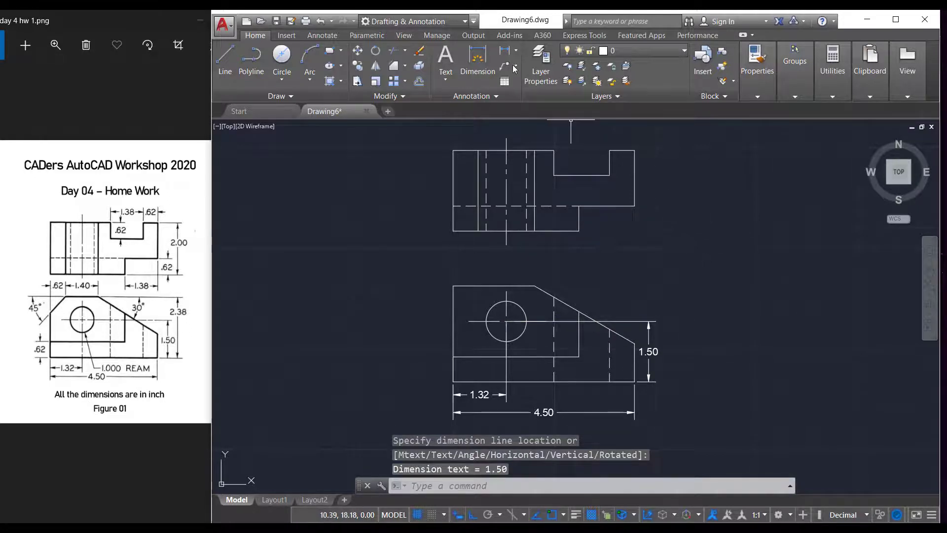
click(505, 52)
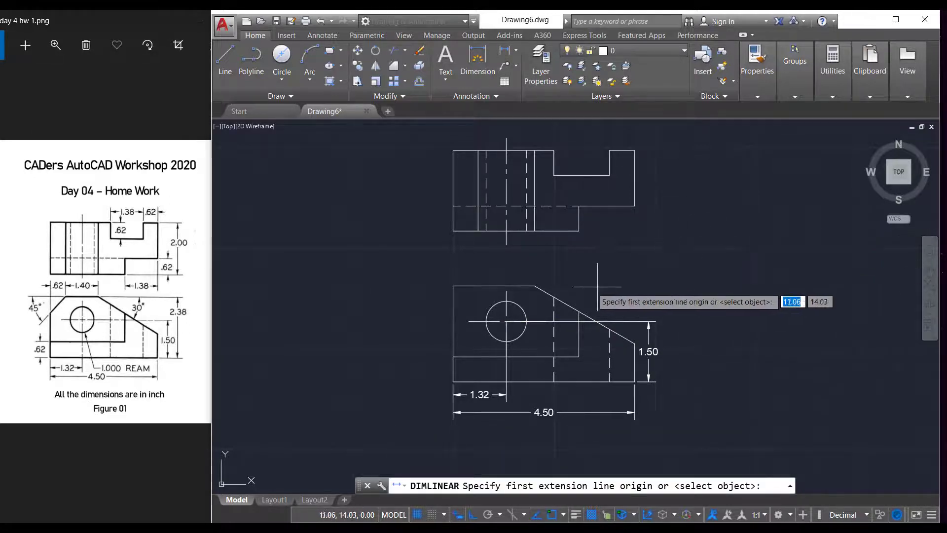
click(538, 285)
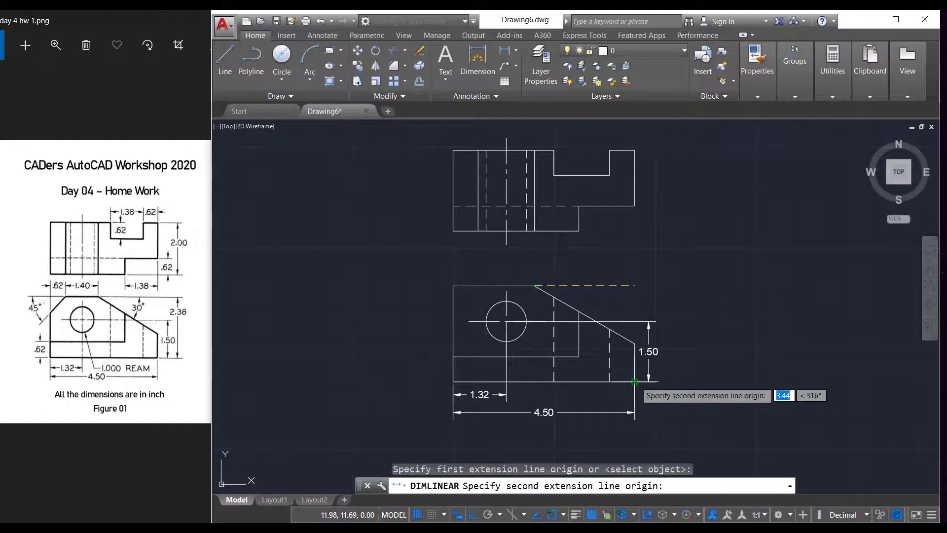
click(634, 381)
click(681, 378)
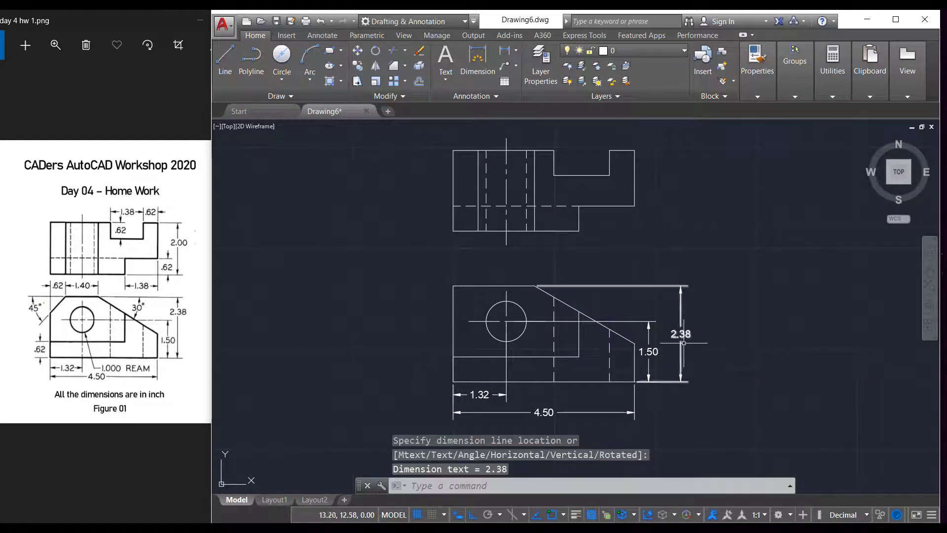
key(Return)
key(Escape)
key(Escape)
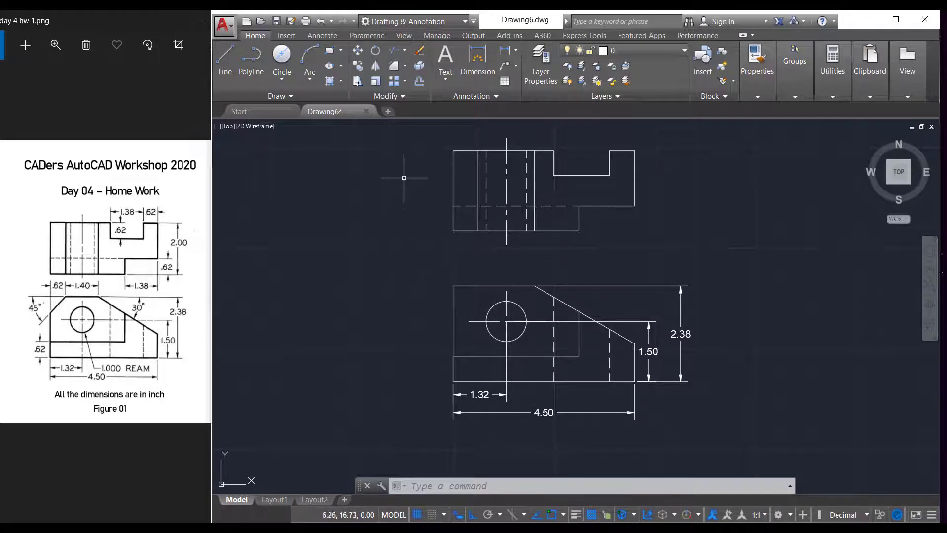
Step: Chamfer the lower view's top-left corner using length 0.62 and angle 45° on the top and left edges
click(405, 66)
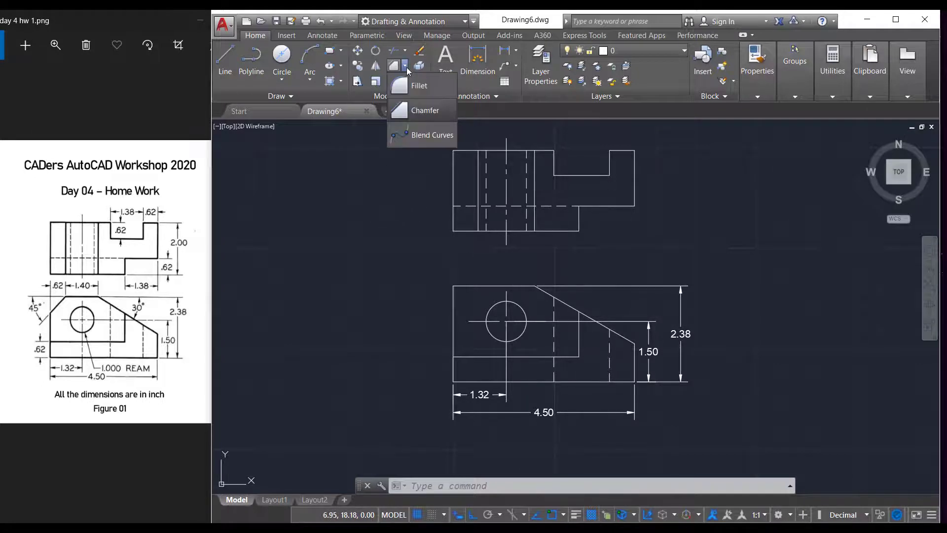
click(413, 110)
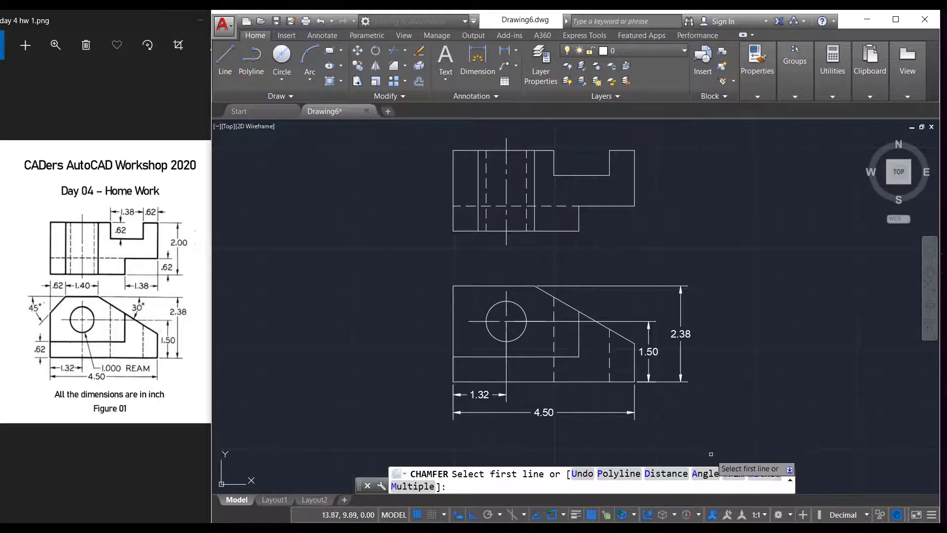
click(705, 477)
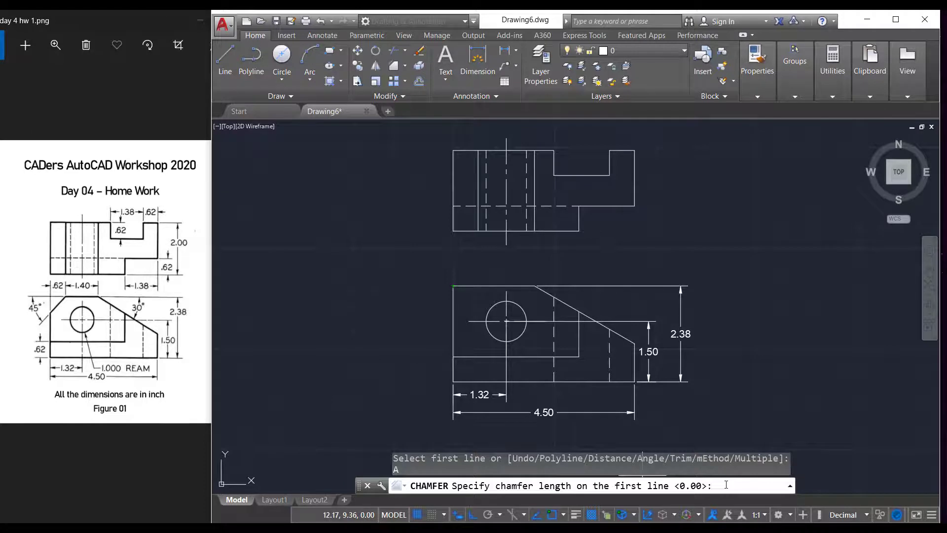
text(.62)
key(Return)
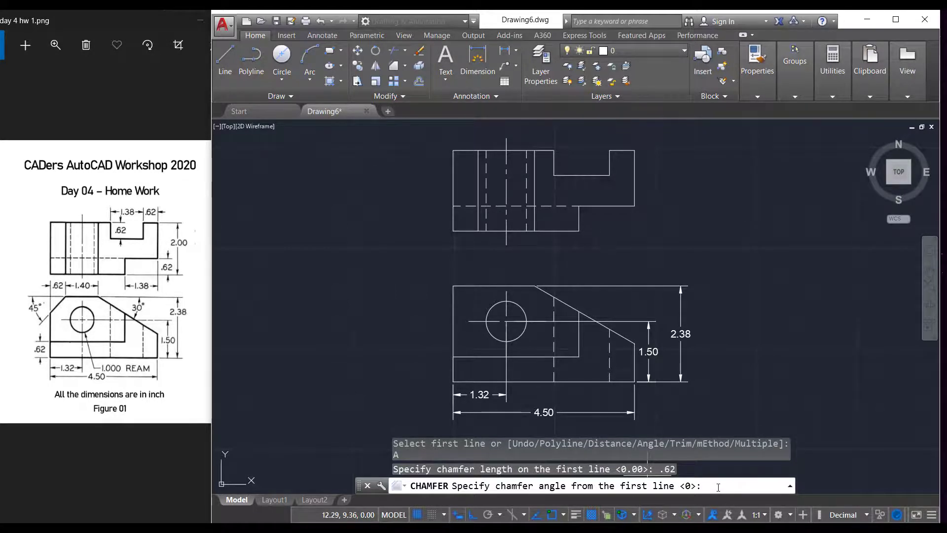
key(Return)
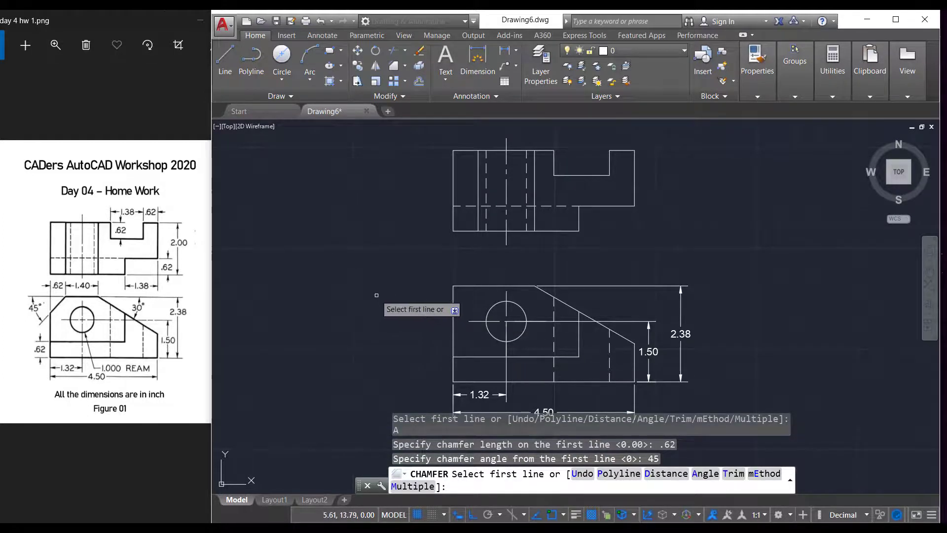
click(467, 287)
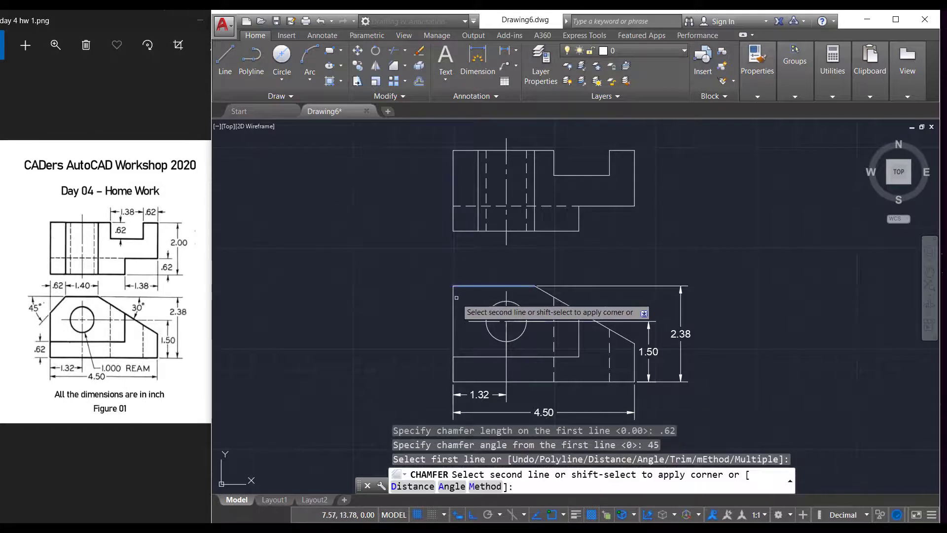
click(455, 299)
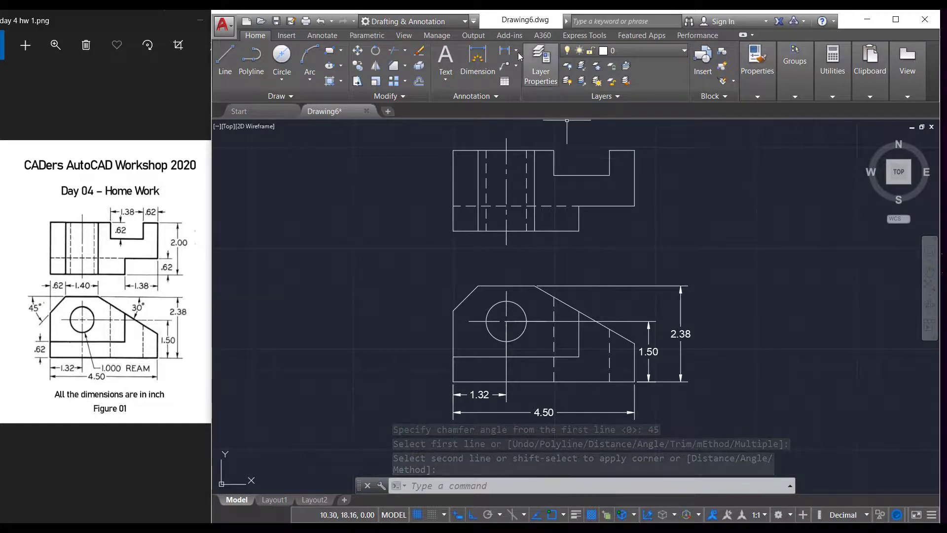
Step: Dimension the chamfer width 0.62 and the 1.40 span to the slant above the lower view
click(504, 50)
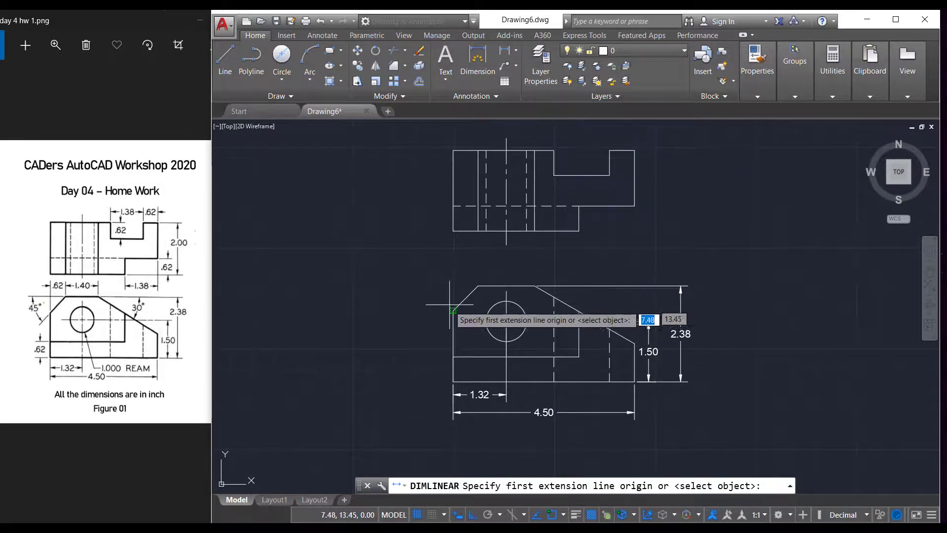
click(453, 310)
click(478, 286)
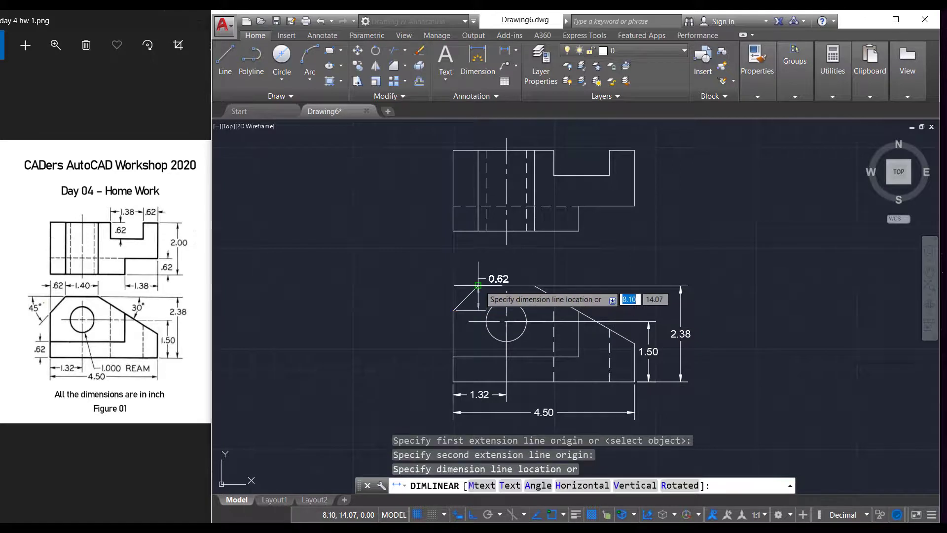
click(469, 265)
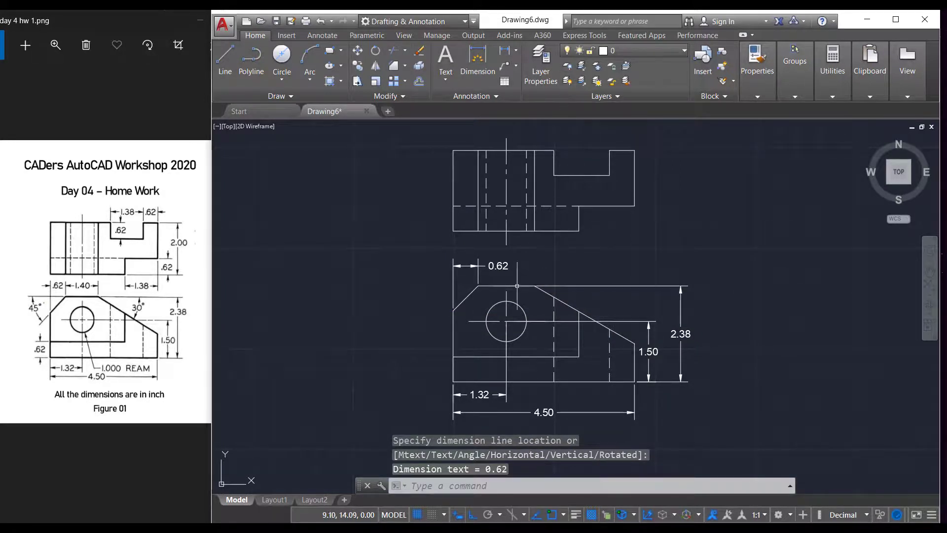
key(space)
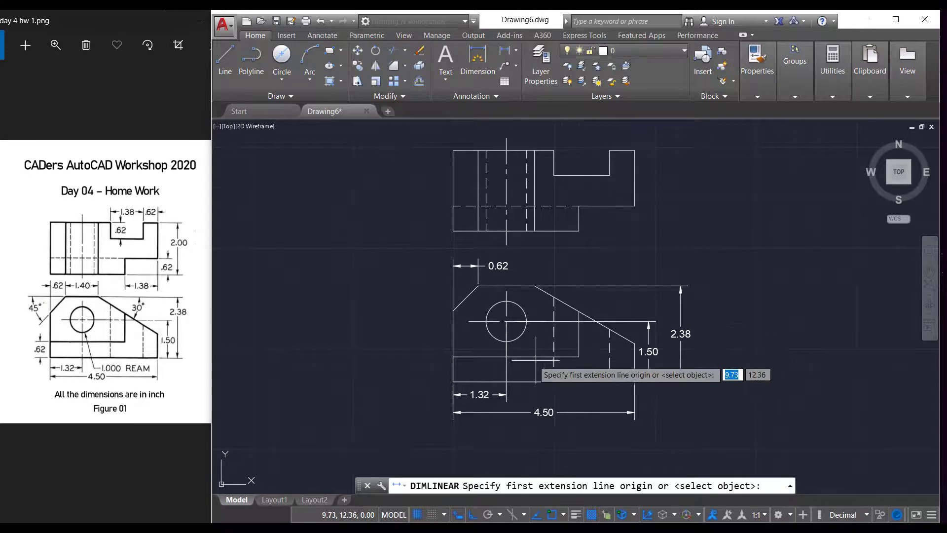
click(478, 285)
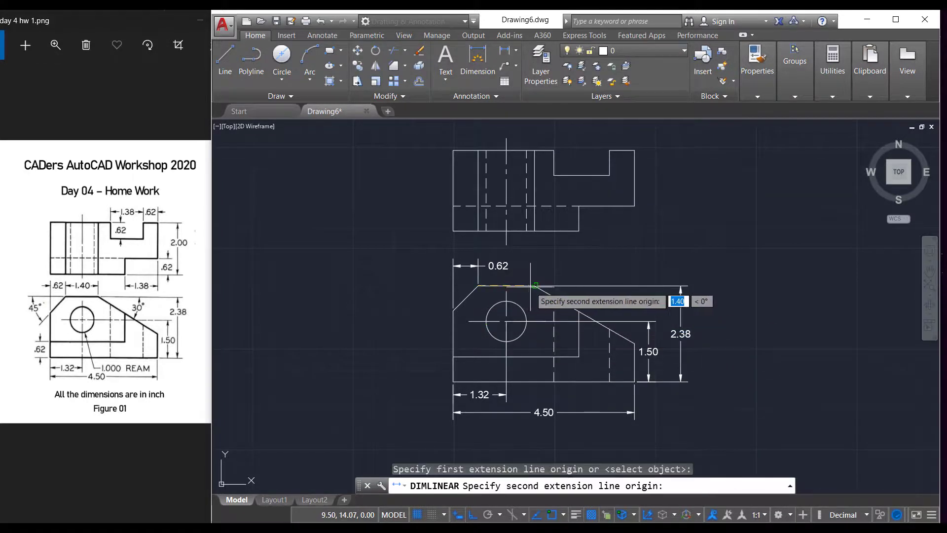
click(535, 285)
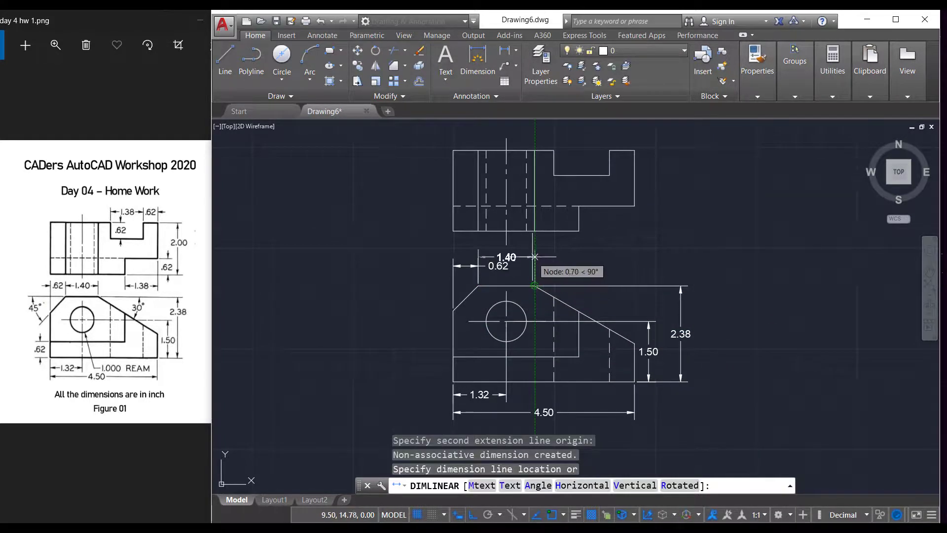
click(535, 253)
Step: Add a vertical 0.62 step height at the lower view's left edge
key(space)
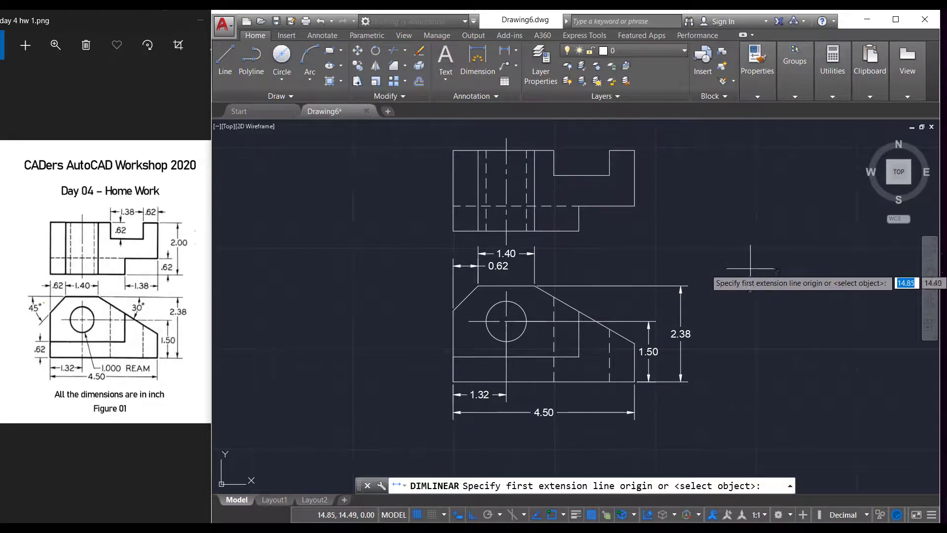
click(454, 380)
click(454, 356)
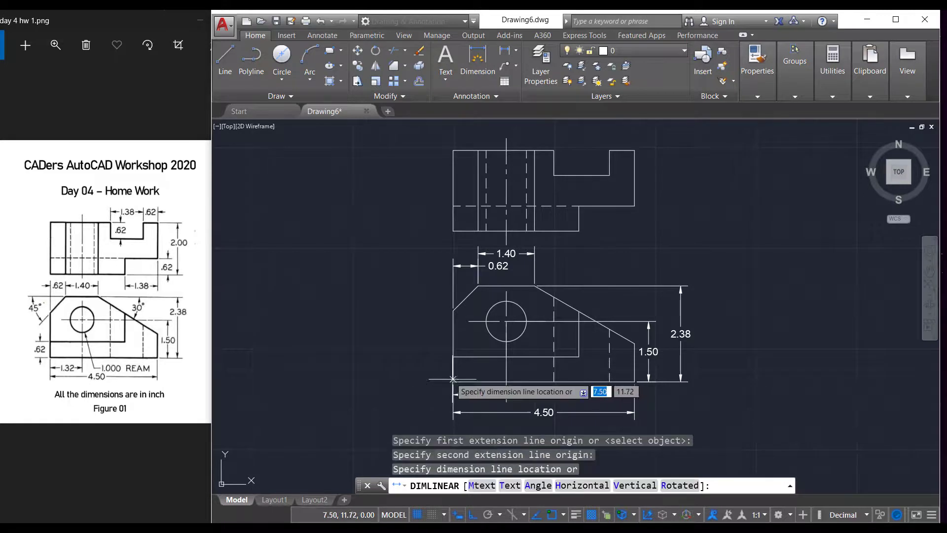
click(443, 367)
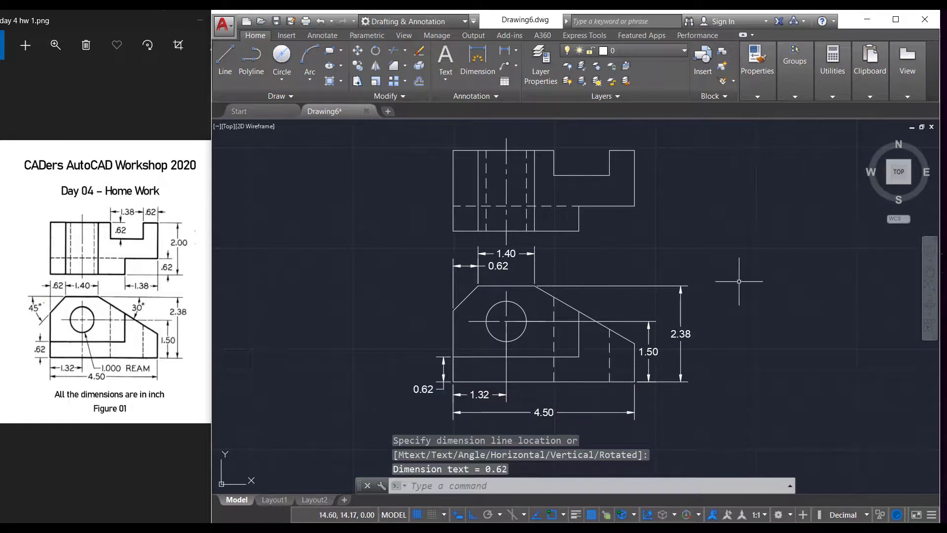
Step: Dimension the upper view's right side: 2.00 overall height, 0.62 step height, 1.38 step width
key(space)
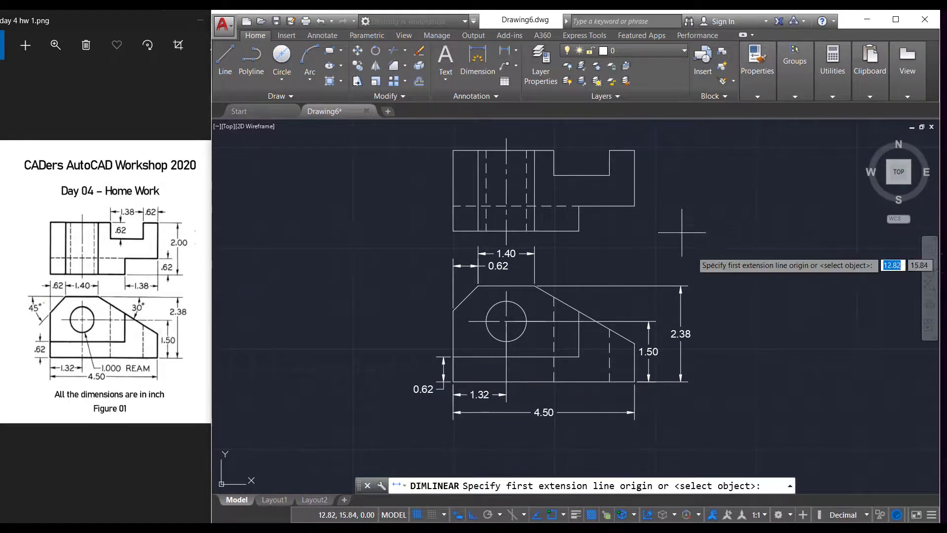
click(635, 150)
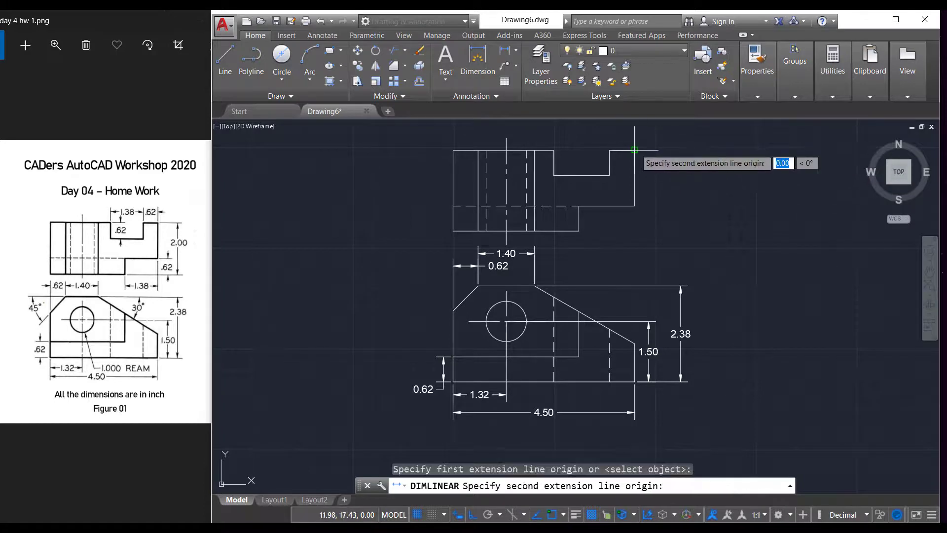
click(579, 230)
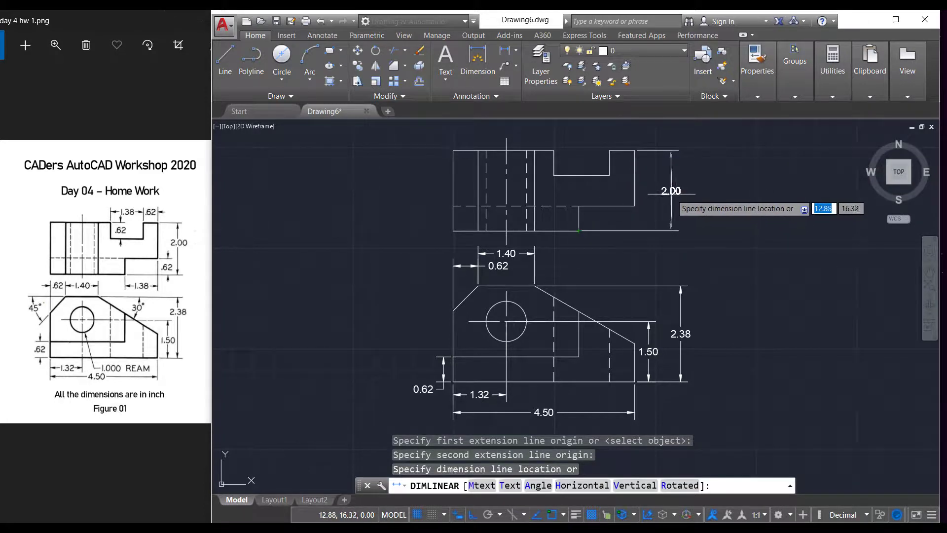
click(675, 193)
key(space)
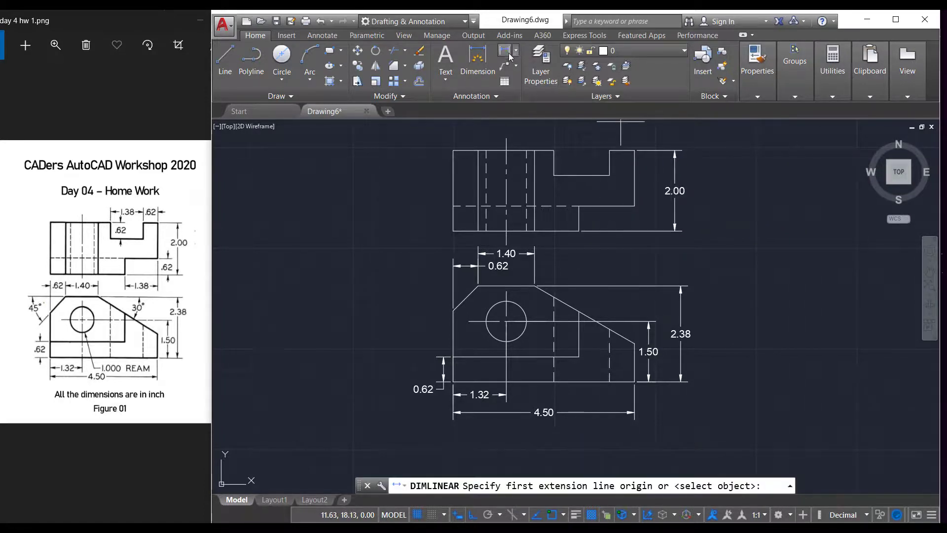
click(635, 205)
click(580, 230)
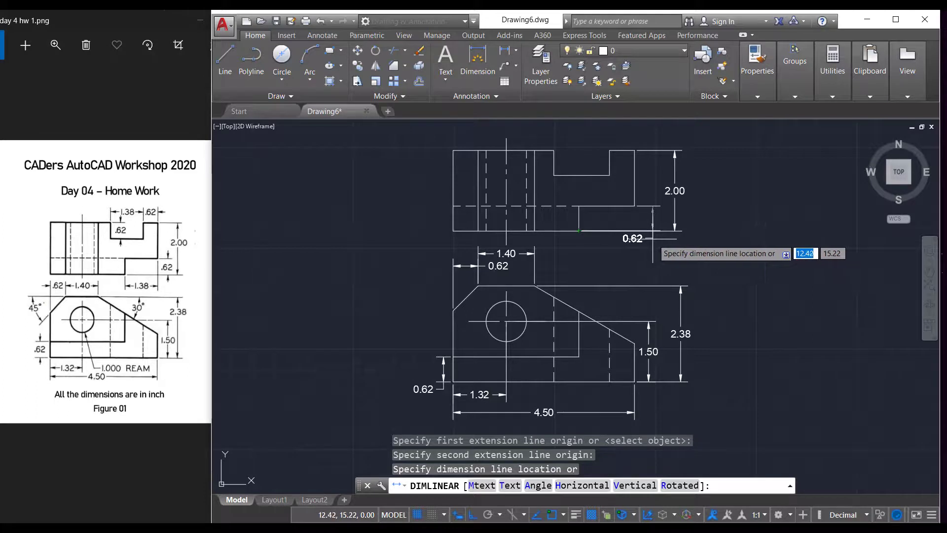
click(654, 239)
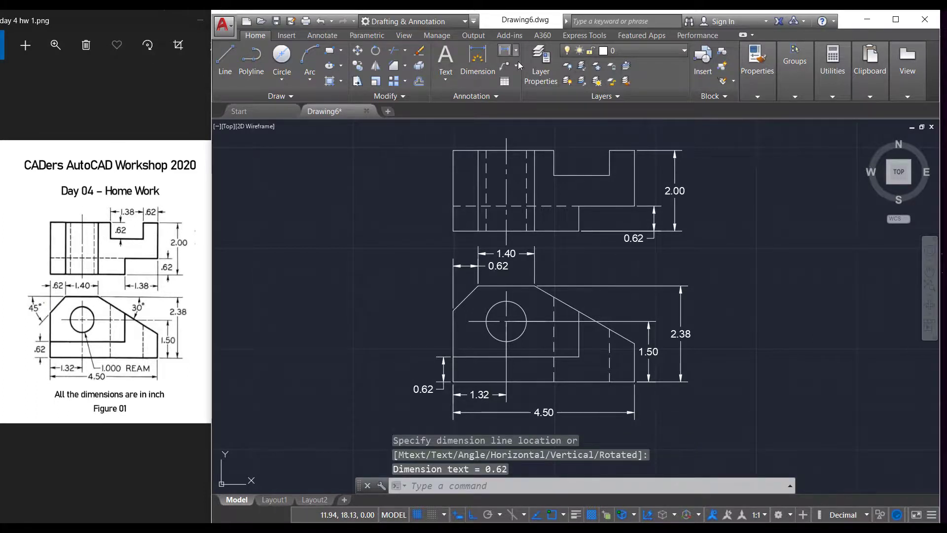
click(505, 50)
click(579, 230)
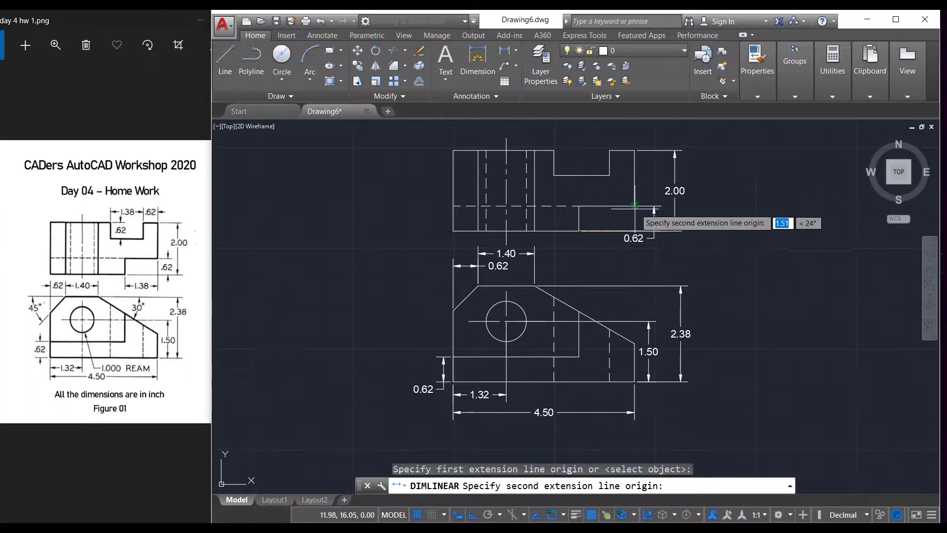
click(635, 205)
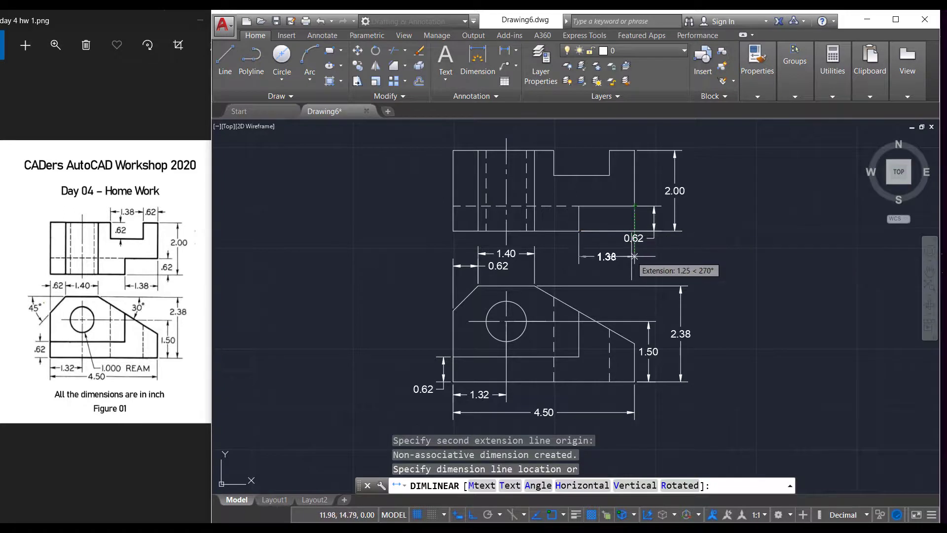
click(635, 256)
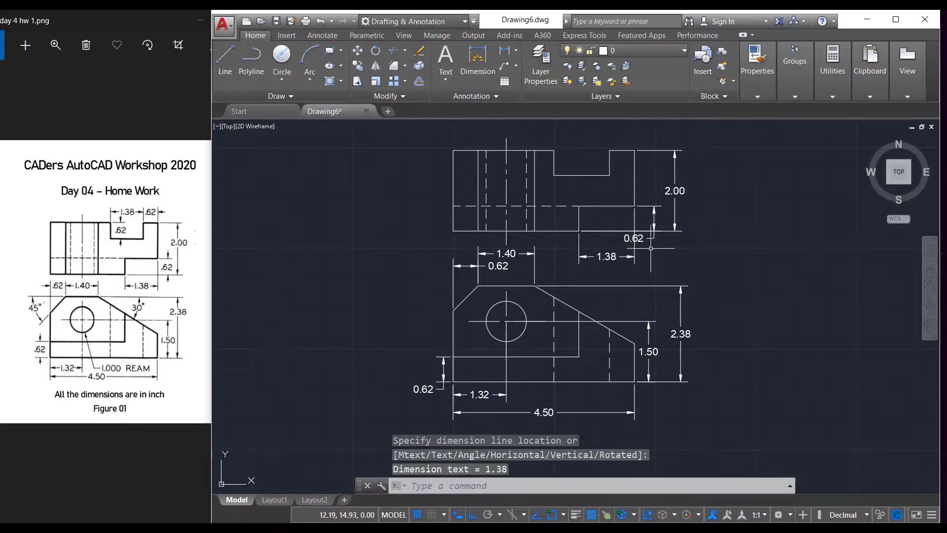
Step: Dimension the notch: 0.62 top width, 1.38 notch width, and 0.62 notch depth
click(507, 53)
click(610, 150)
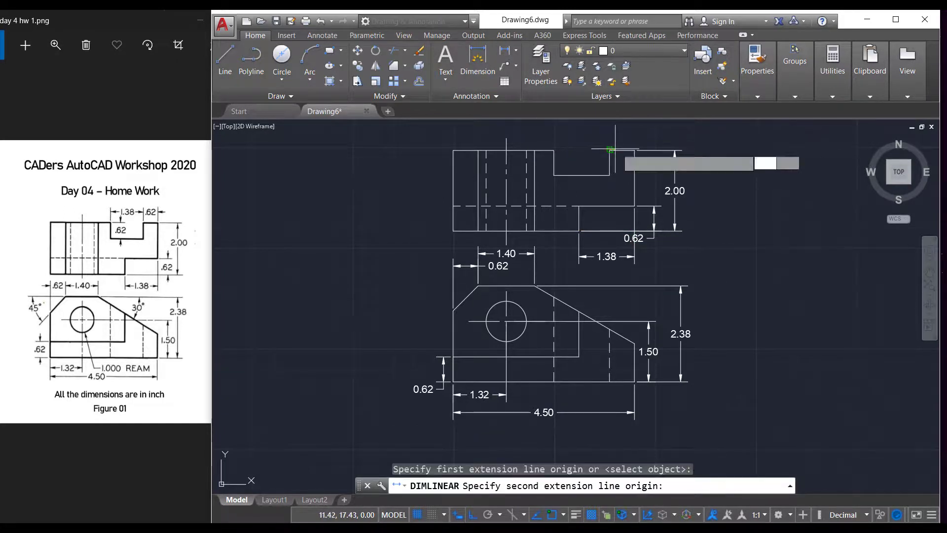
click(635, 150)
click(641, 136)
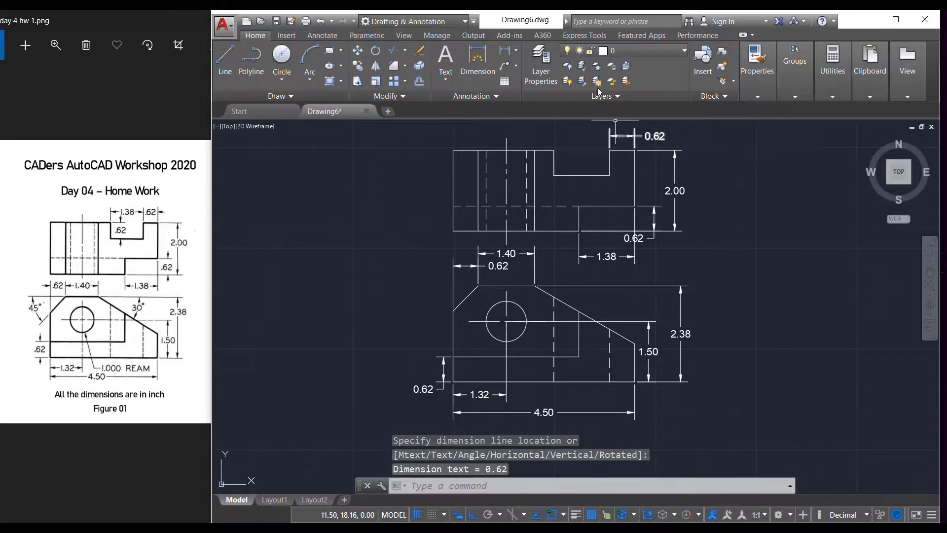
click(509, 50)
click(554, 150)
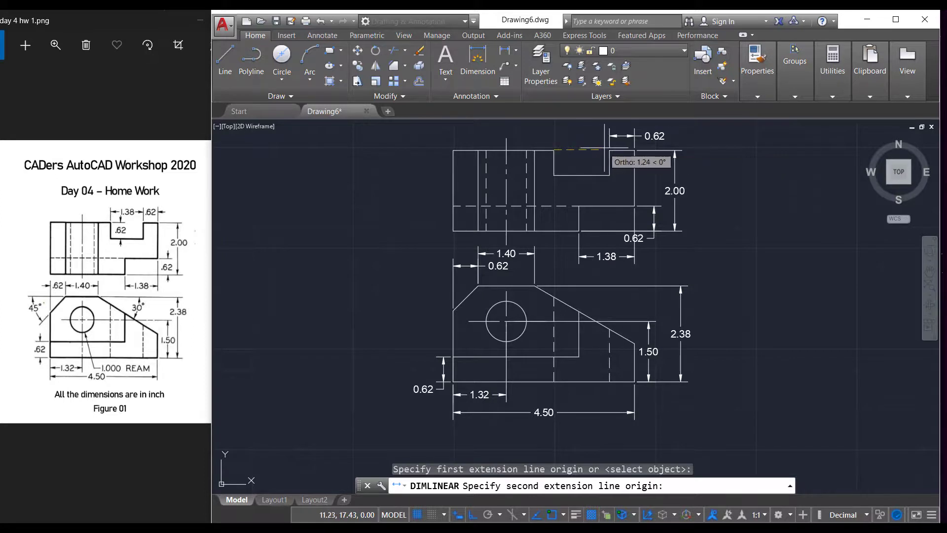
click(609, 149)
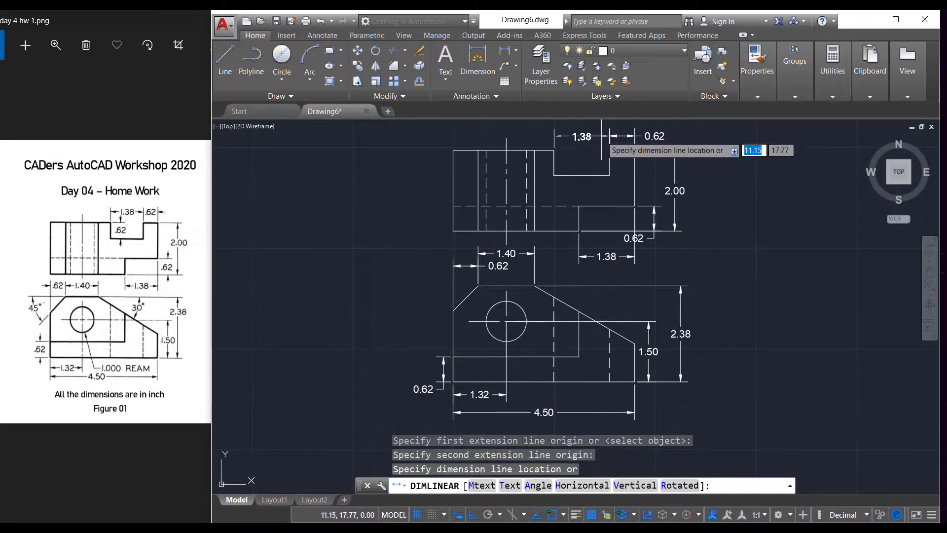
click(602, 138)
click(509, 51)
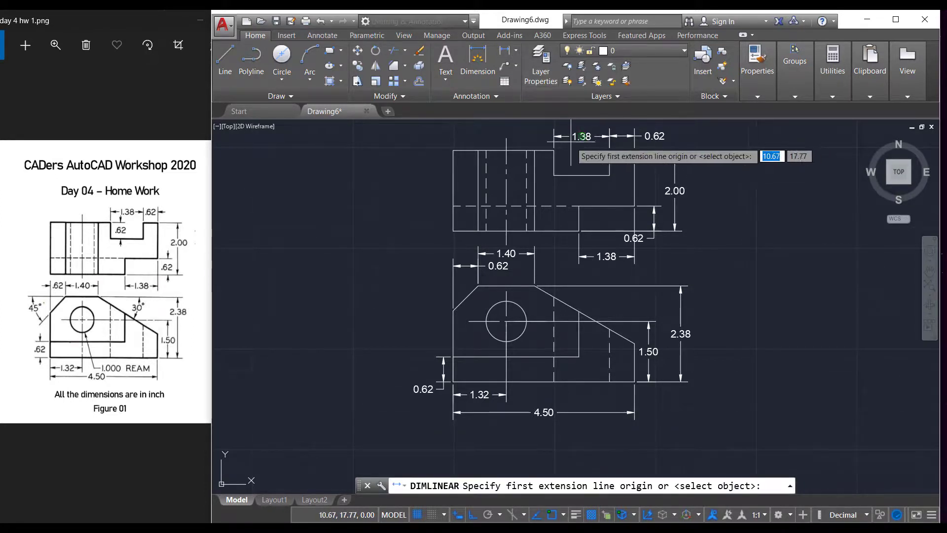
click(554, 150)
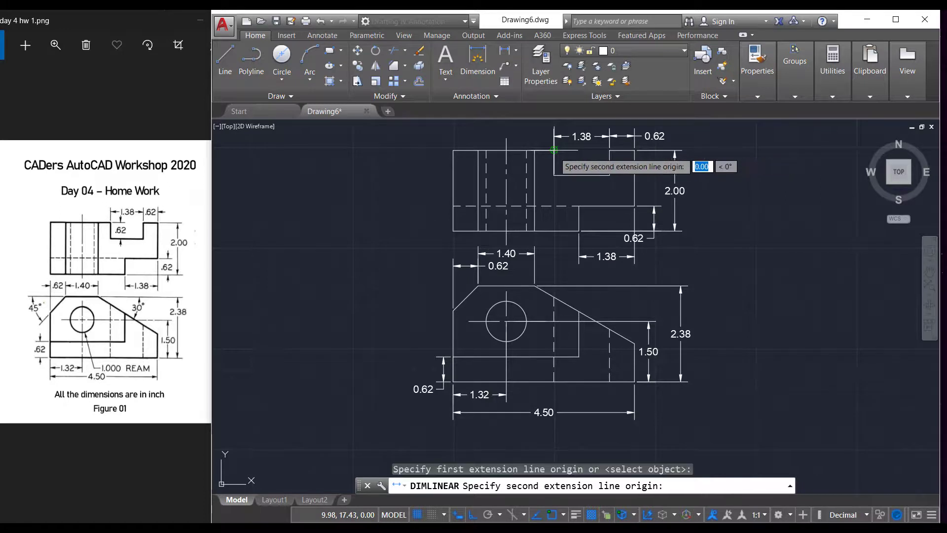
click(554, 174)
click(582, 171)
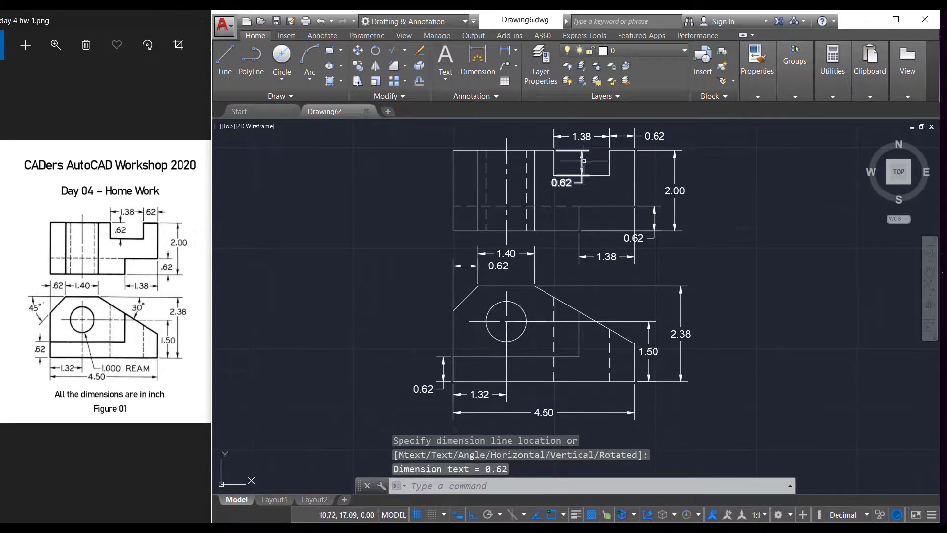
Step: Add angular dimensions from the top edge: 30° to the sloped edge and 45° to the chamfer
click(516, 50)
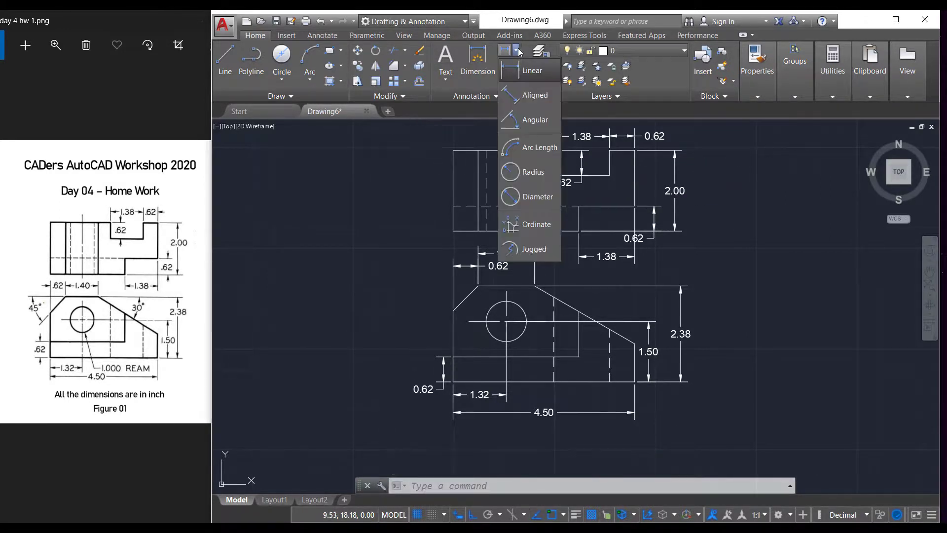
click(529, 120)
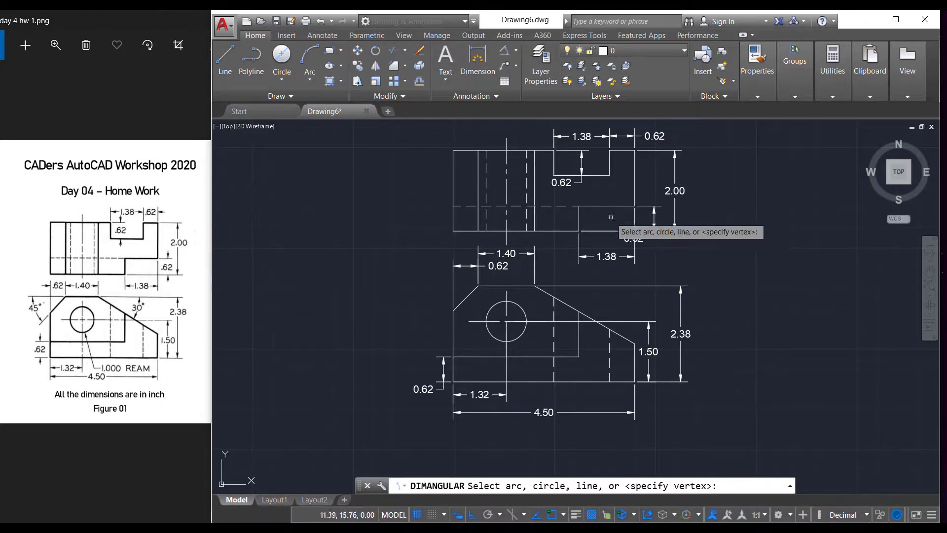
click(522, 286)
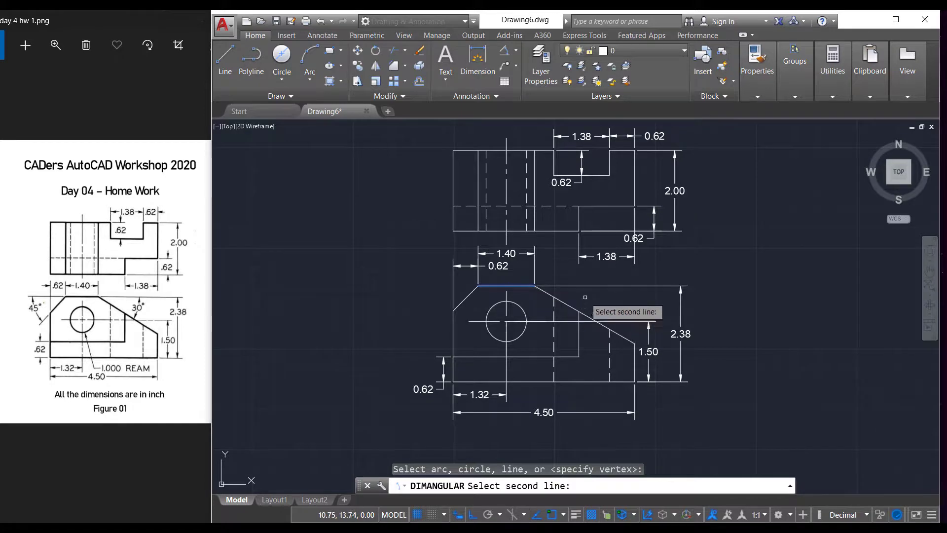
click(571, 308)
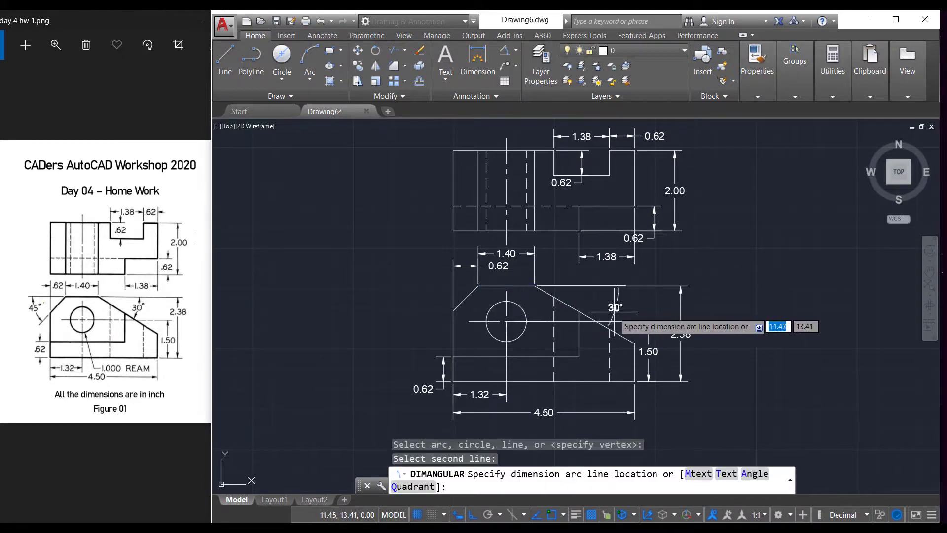
click(613, 318)
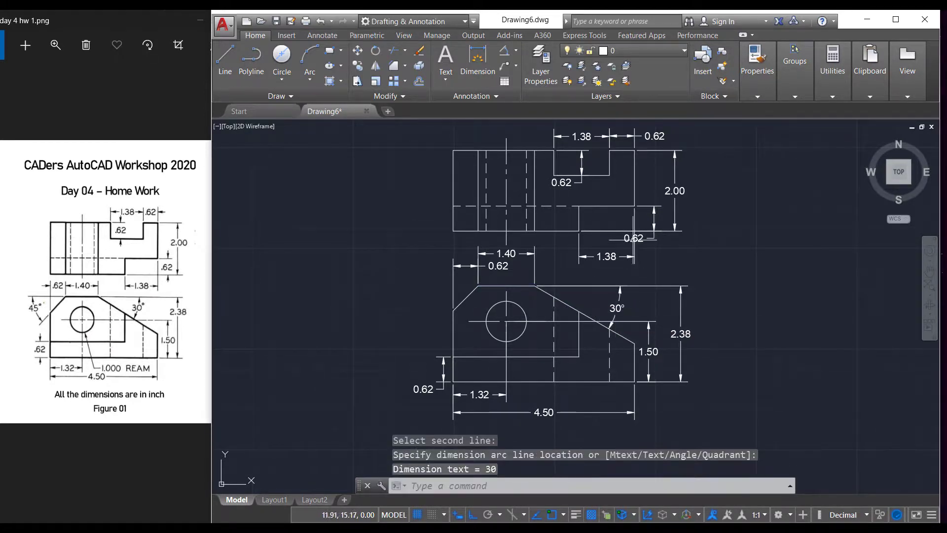
click(506, 52)
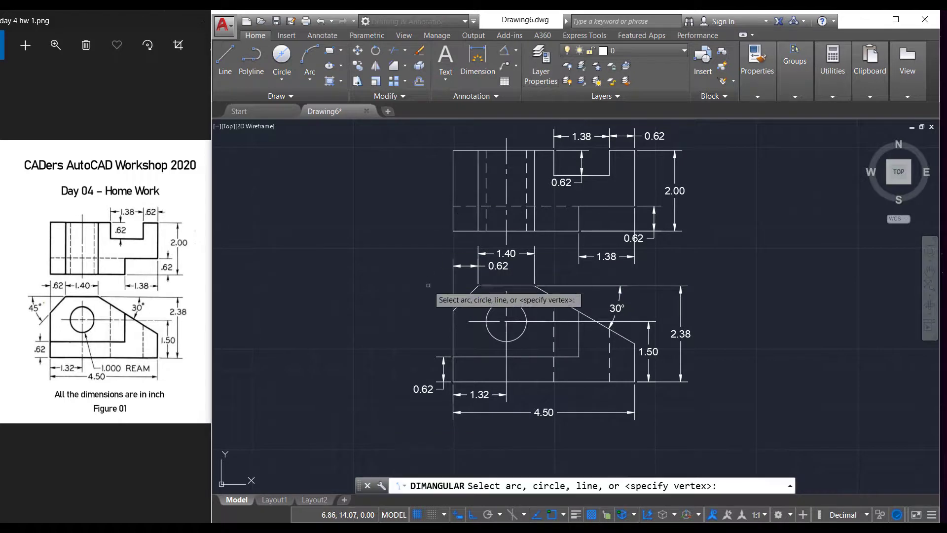
click(477, 291)
click(470, 295)
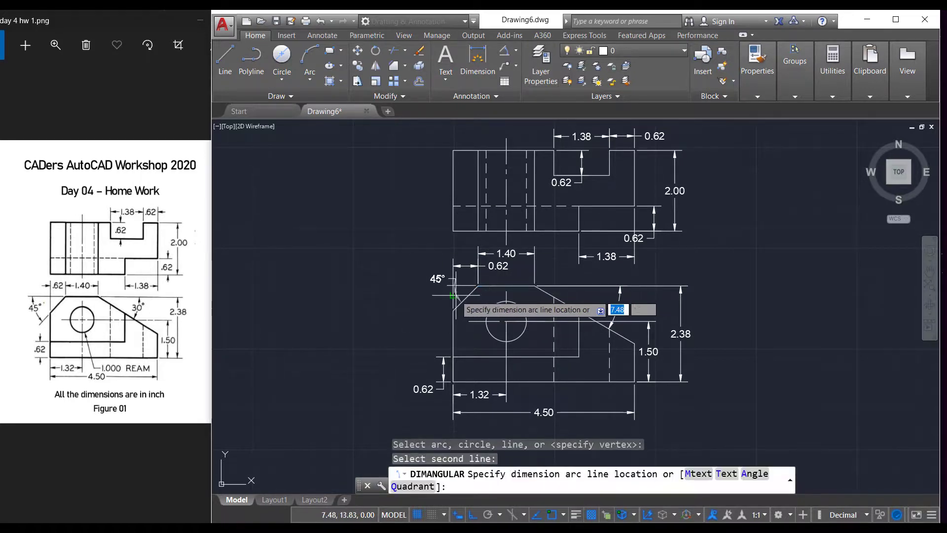
click(423, 299)
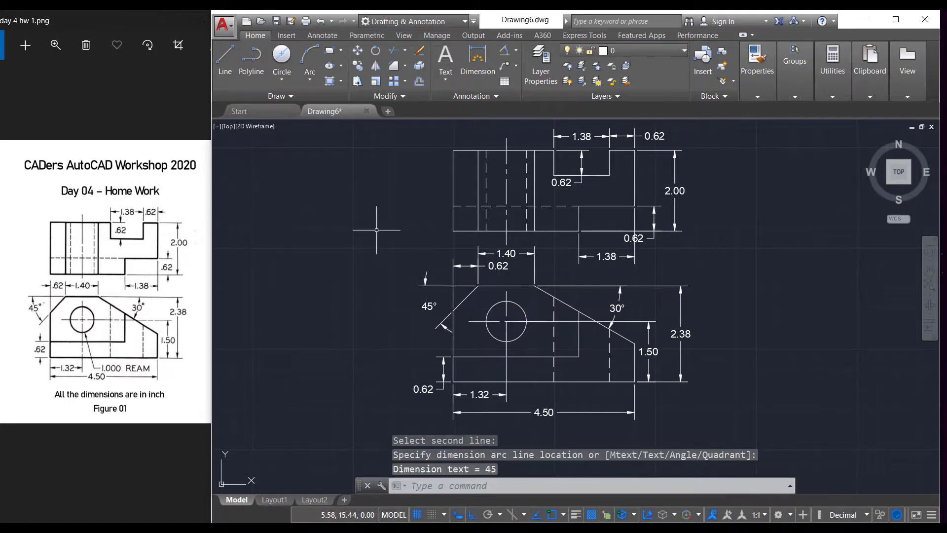
Step: Dimension the hole as Ø1.00 with a lower-left leader, undoing stray grip edits
click(516, 50)
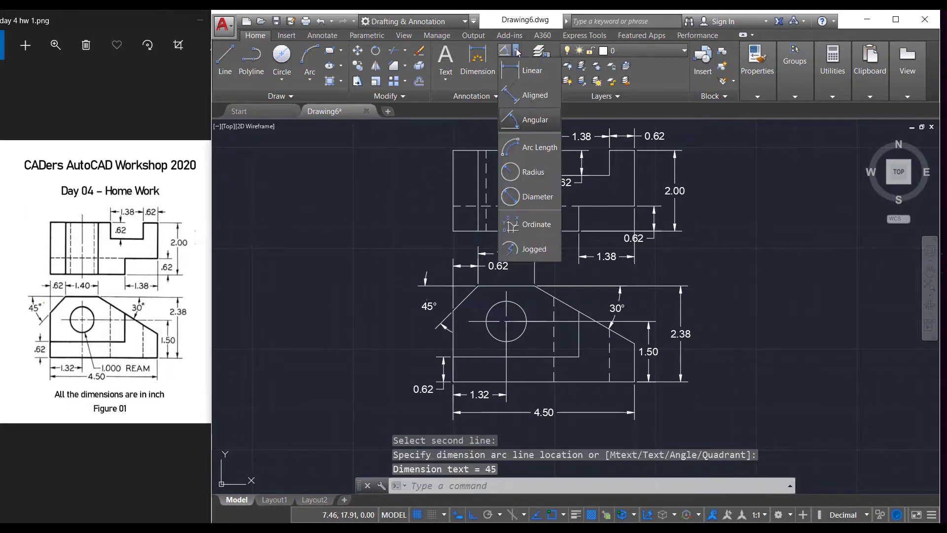
click(513, 196)
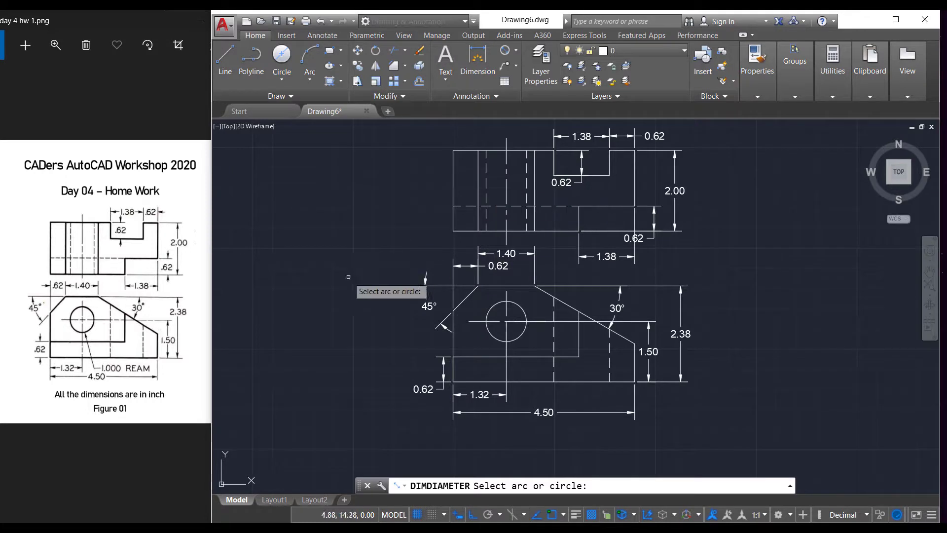
click(487, 331)
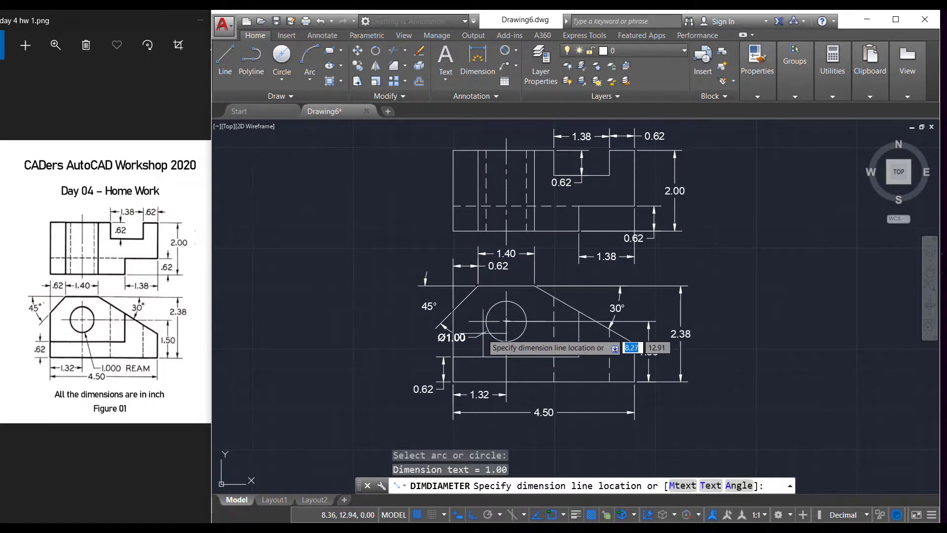
click(417, 352)
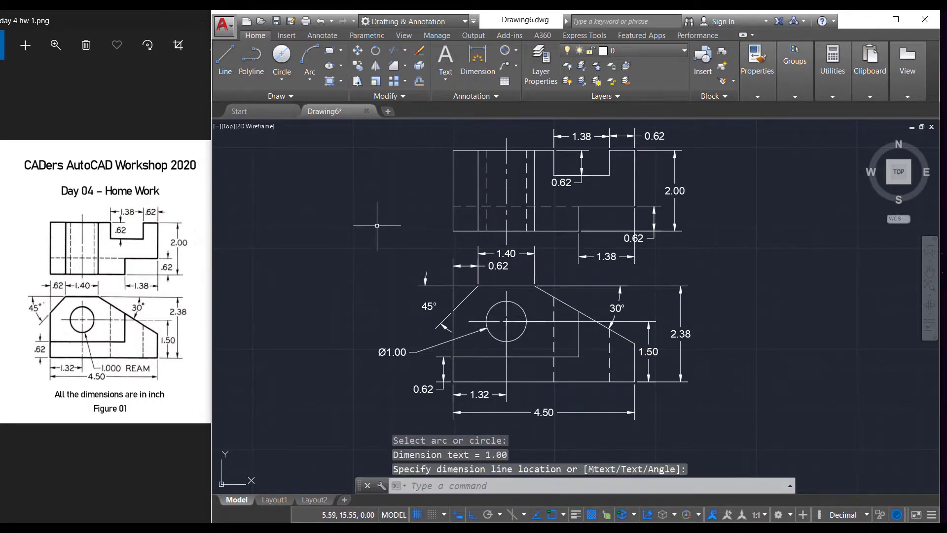
key(Escape)
key(ctrl+z)
key(ctrl+z)
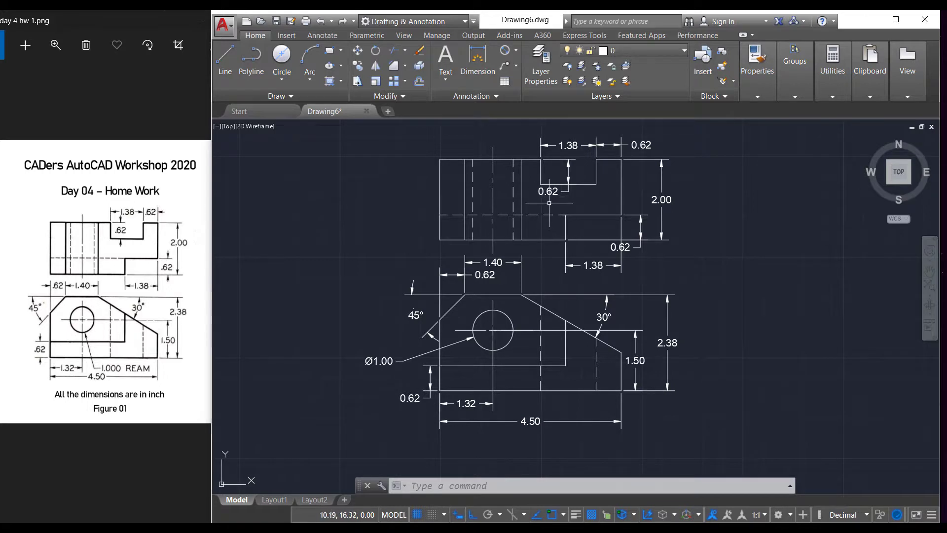
Step: Move the notch's 0.62 depth dimension text upward beside the notch
click(548, 191)
click(548, 191)
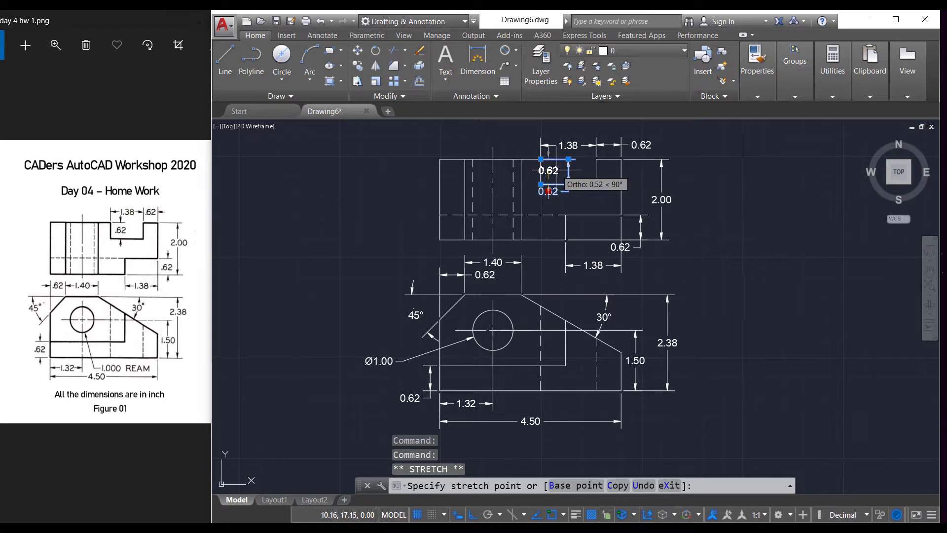
click(548, 170)
key(Escape)
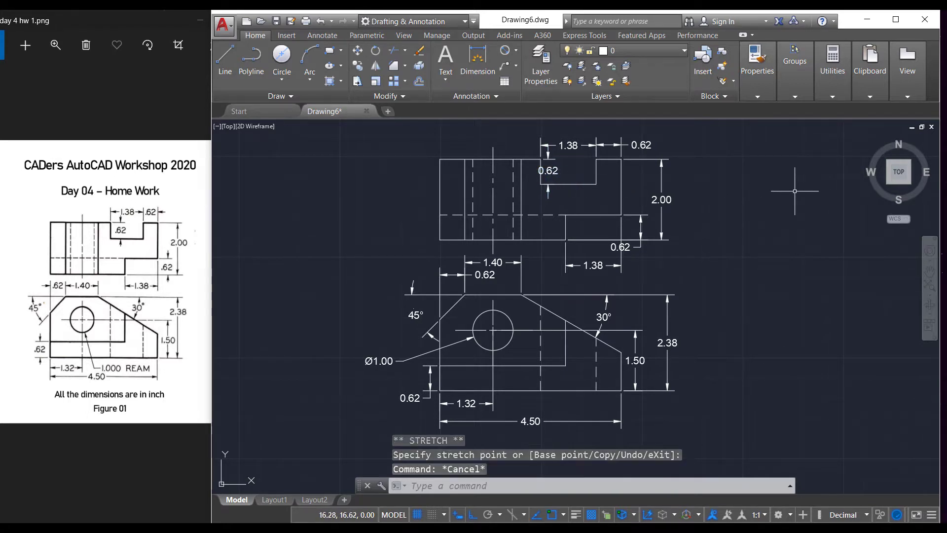